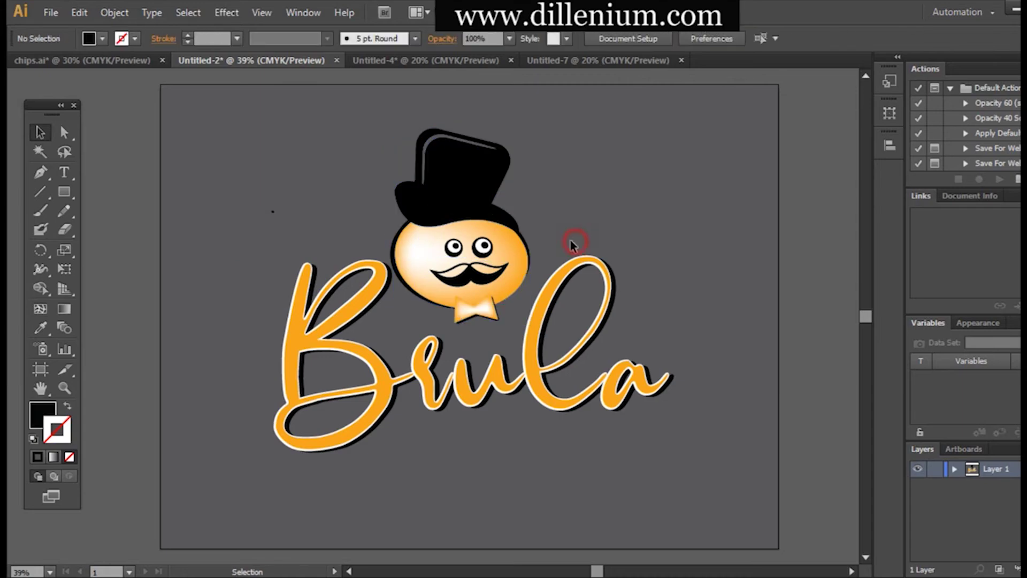
Resize the artboard in Untitled-7 to 590 × 775 px around the hat-and-face artwork and duplicate it to make five artboards
left_click(476, 298)
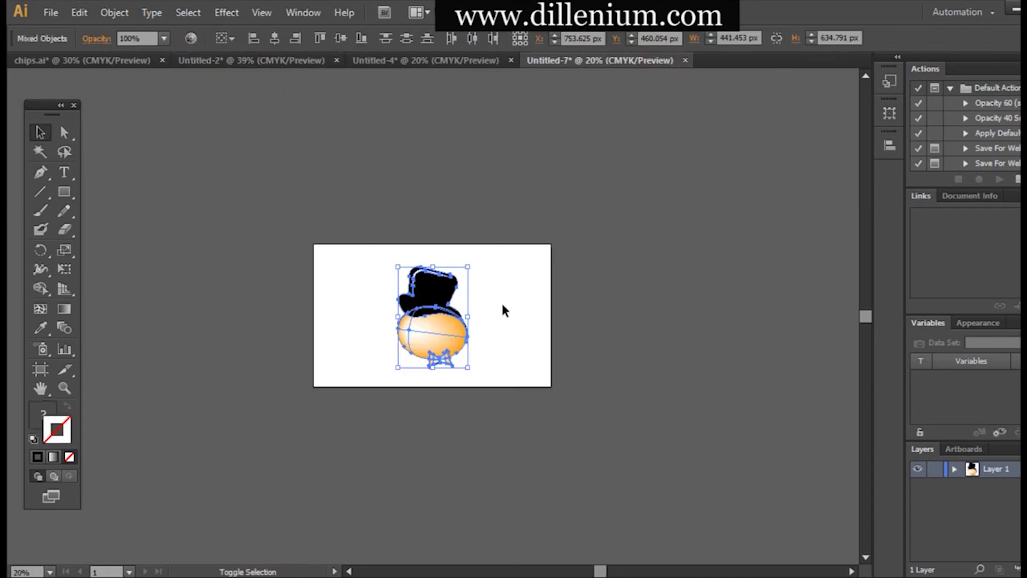
left_click(502, 307)
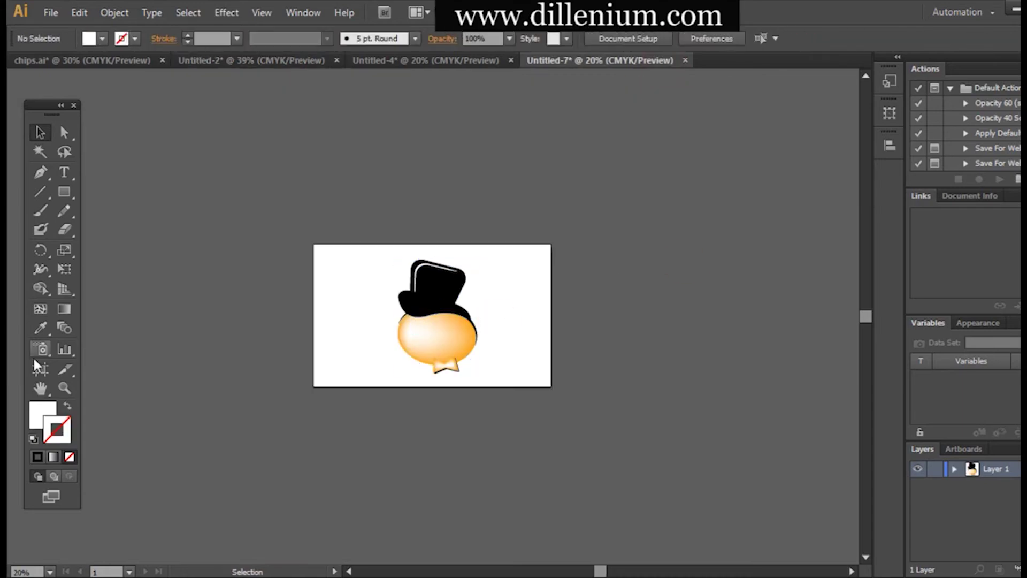
key("shift+o")
left_click_drag(551, 314, 484, 315)
left_click_drag(437, 245, 437, 256)
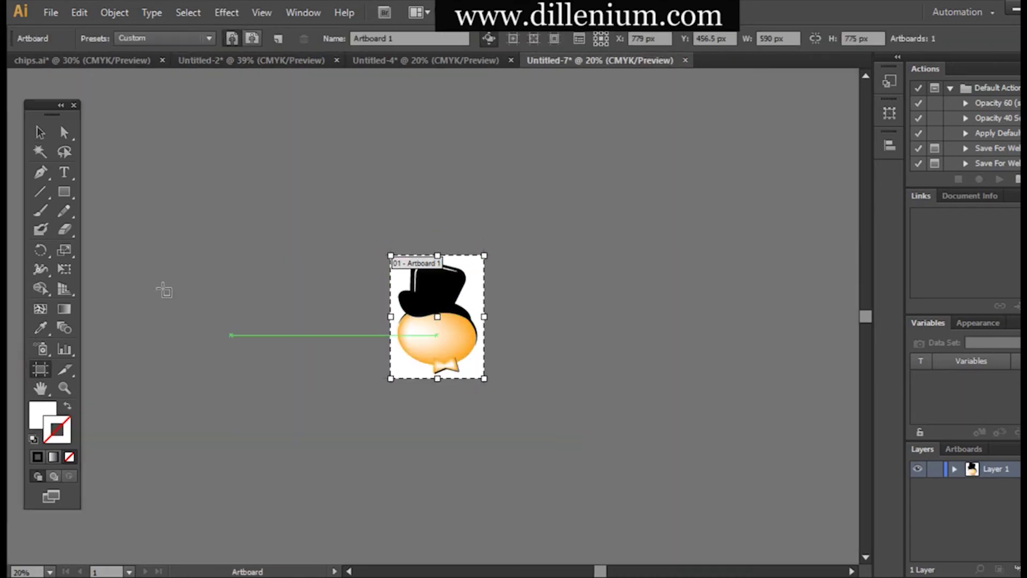
left_click_drag(475, 302, 581, 302)
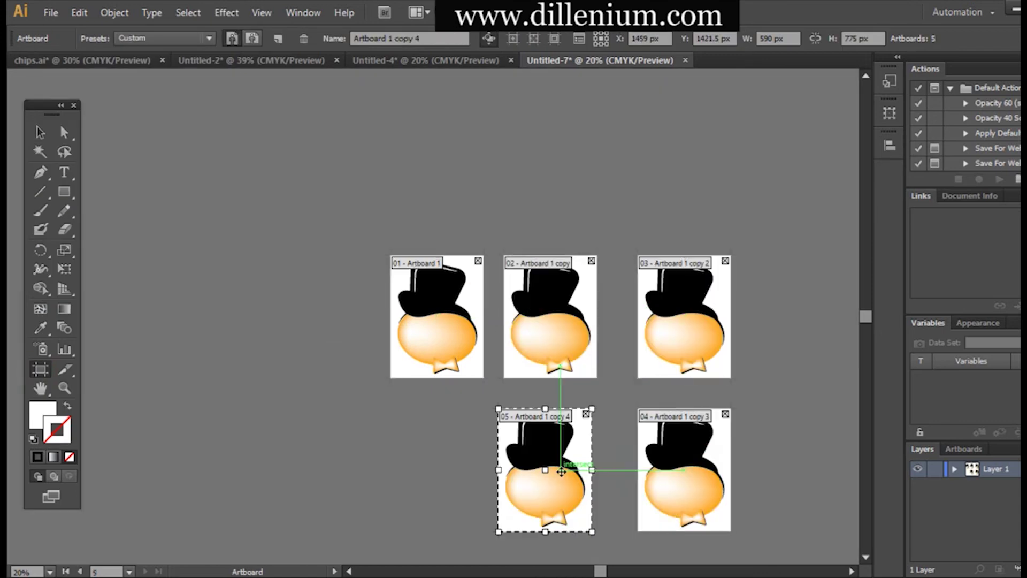
left_click(529, 231)
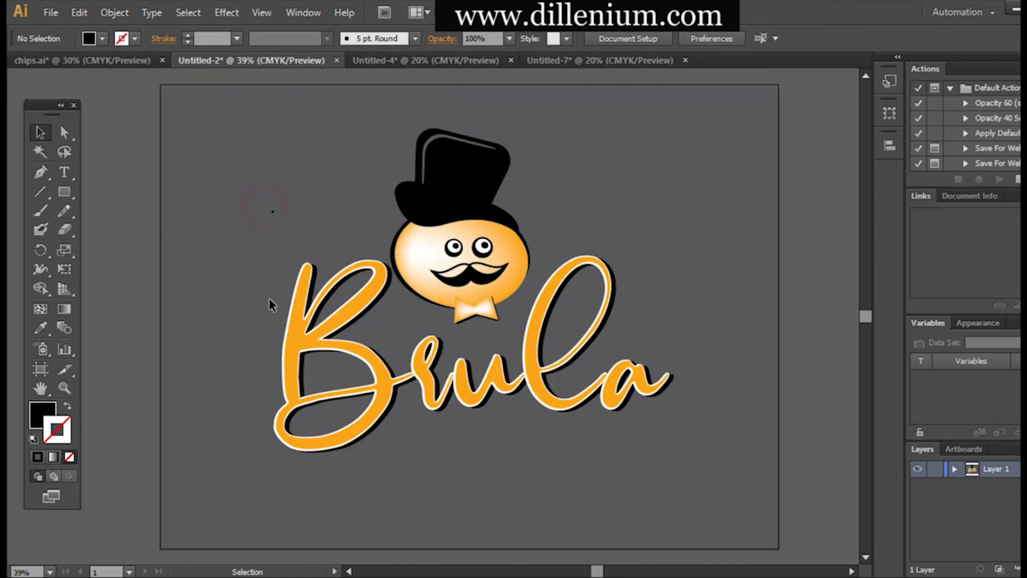
Copy one eye from the Brula logo document into Untitled-7 and fit the second artboard closely around it
left_click(455, 161)
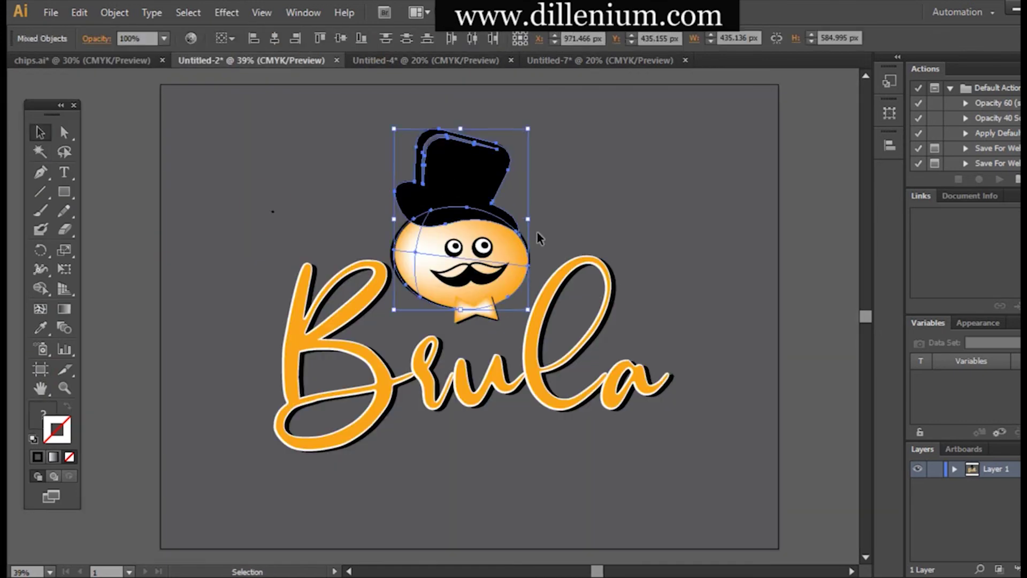
left_click(471, 257)
key("ctrl+shift+a")
left_click(483, 245)
key("ctrl+c")
left_click(573, 62)
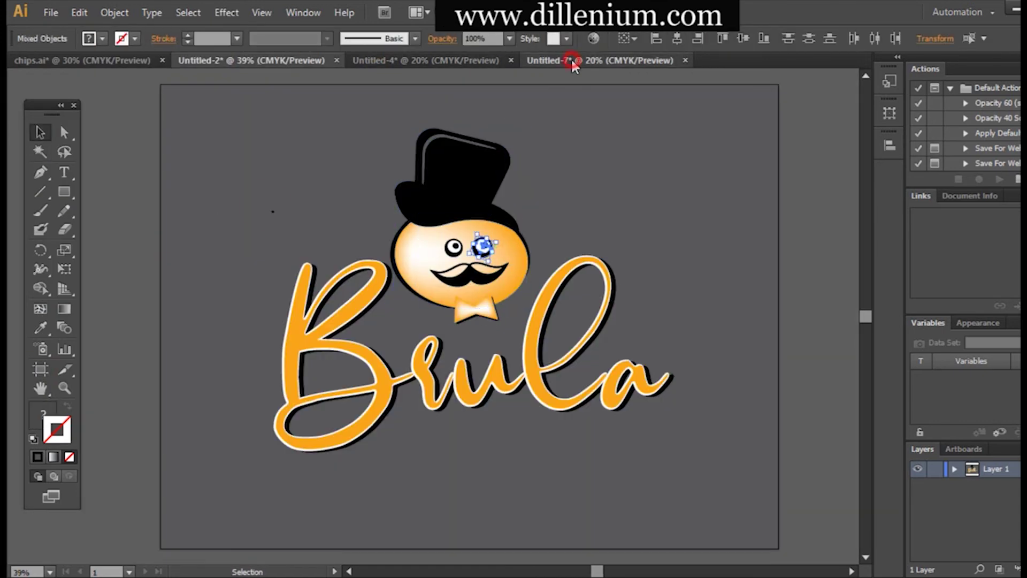
key("ctrl+v")
left_click_drag(533, 311, 573, 340)
left_click(524, 323)
key("shift+o")
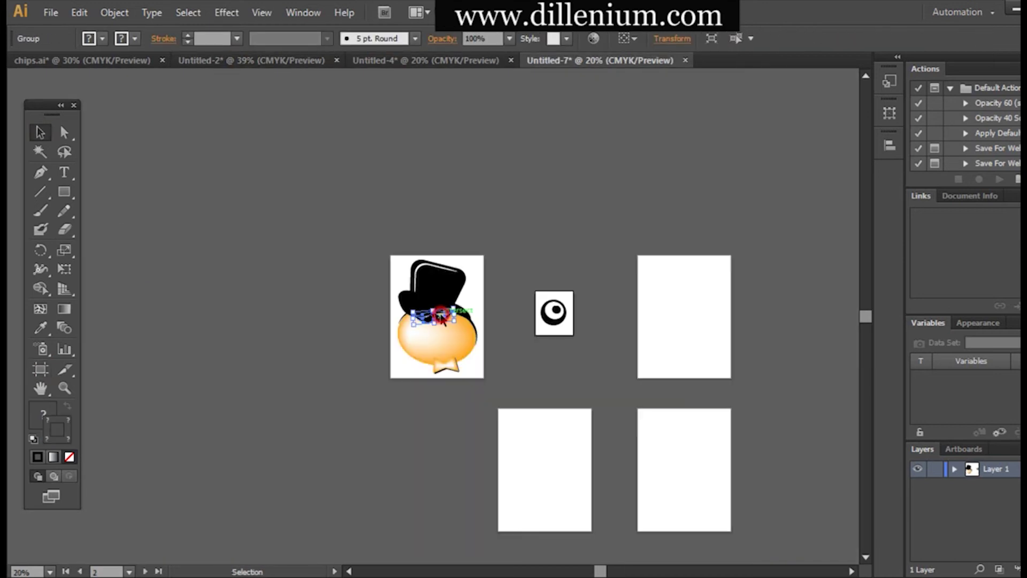
Paste the moustache into Untitled-7 and fit the third artboard around it at about 498 × 281 px
key("ctrl+v")
key("shift+o")
mouse_move(637, 291)
left_mouse_down()
mouse_move(732, 336)
mouse_move(723, 313)
left_mouse_up()
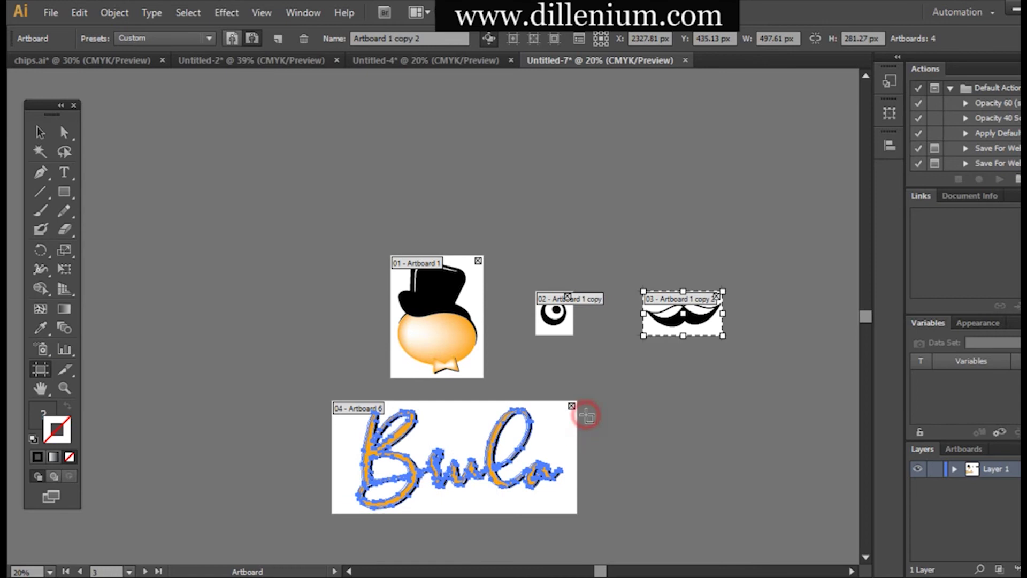
Export all artboards to the images folder as images-01.png at 72 ppi with a transparent background, and bring up the images folder
left_click(51, 13)
left_click(90, 308)
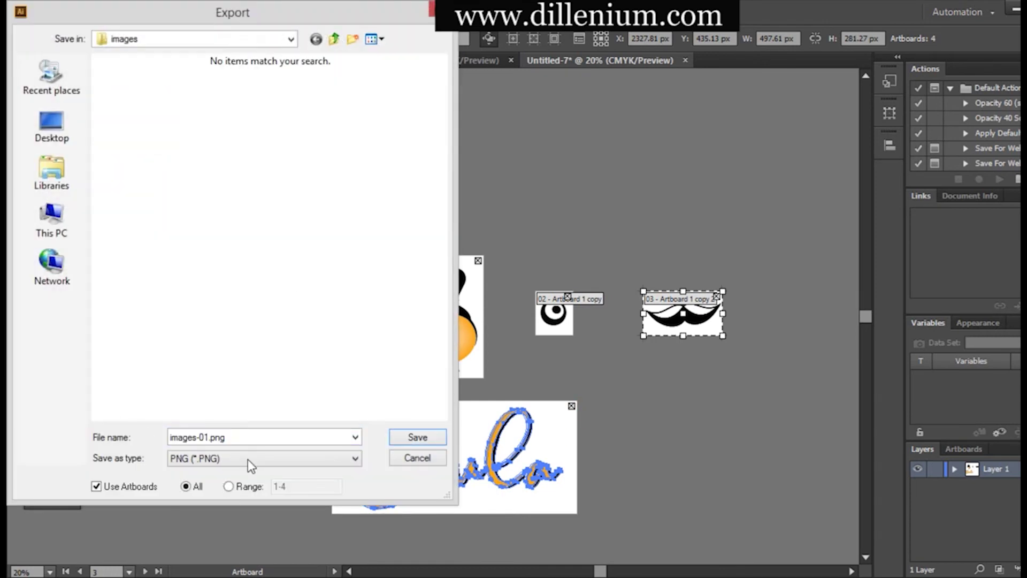
left_click(412, 438)
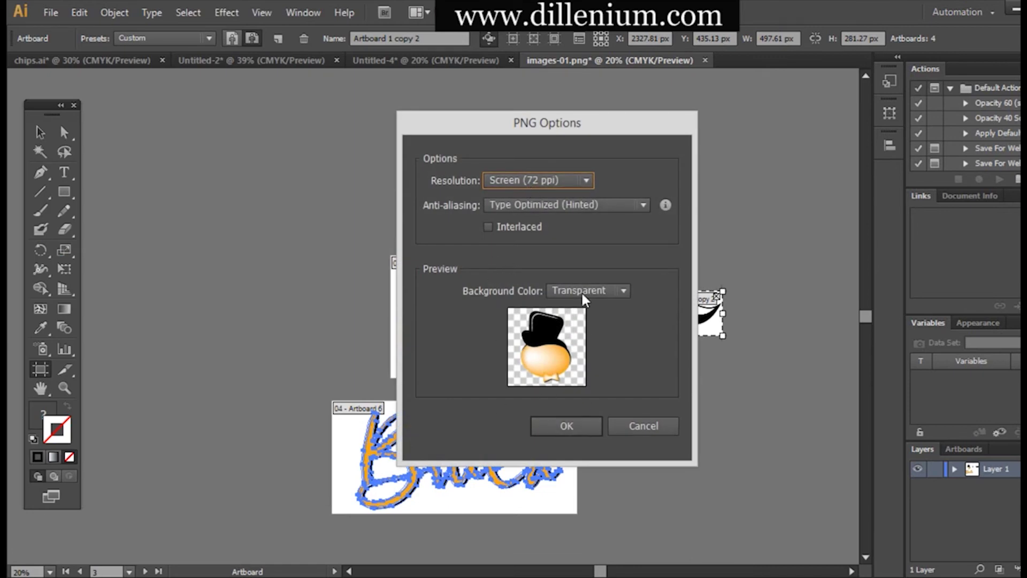
left_click(568, 428)
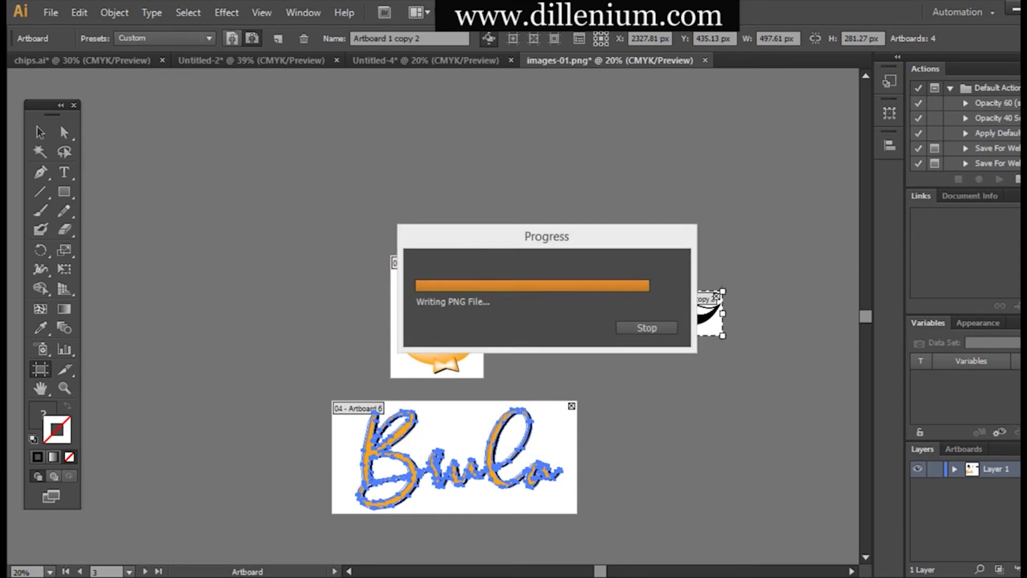
mouse_move(246, 577)
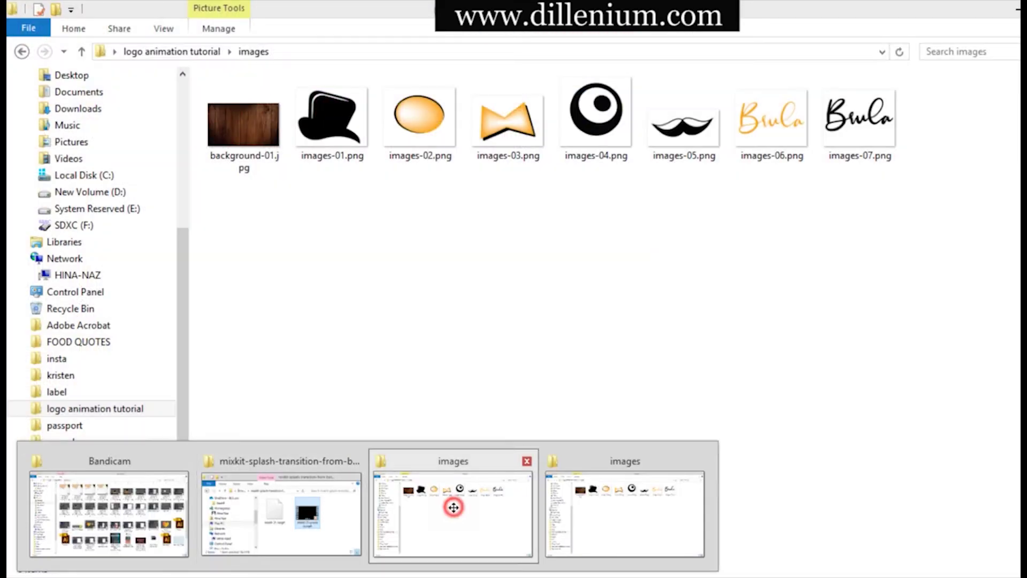
left_click(452, 505)
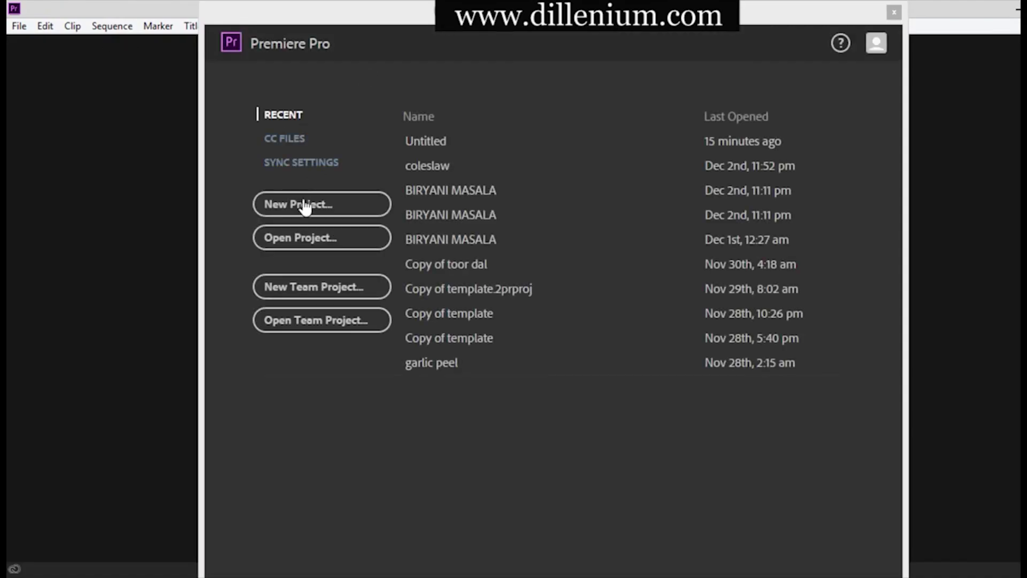
In Premiere Pro, create a new project named Untitled in the logo animation tutorial folder, overwriting the existing project
left_click(305, 205)
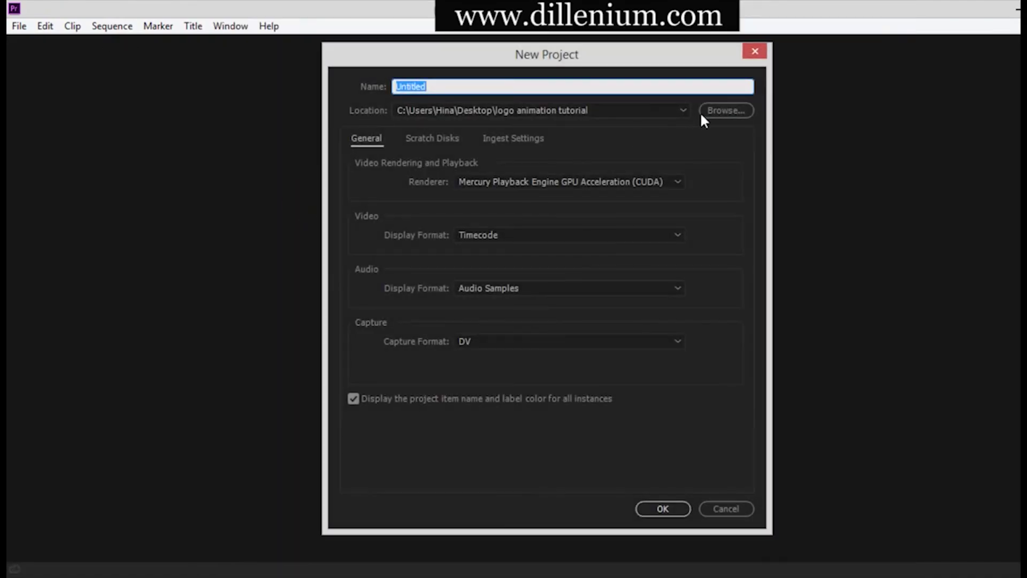
left_click(700, 110)
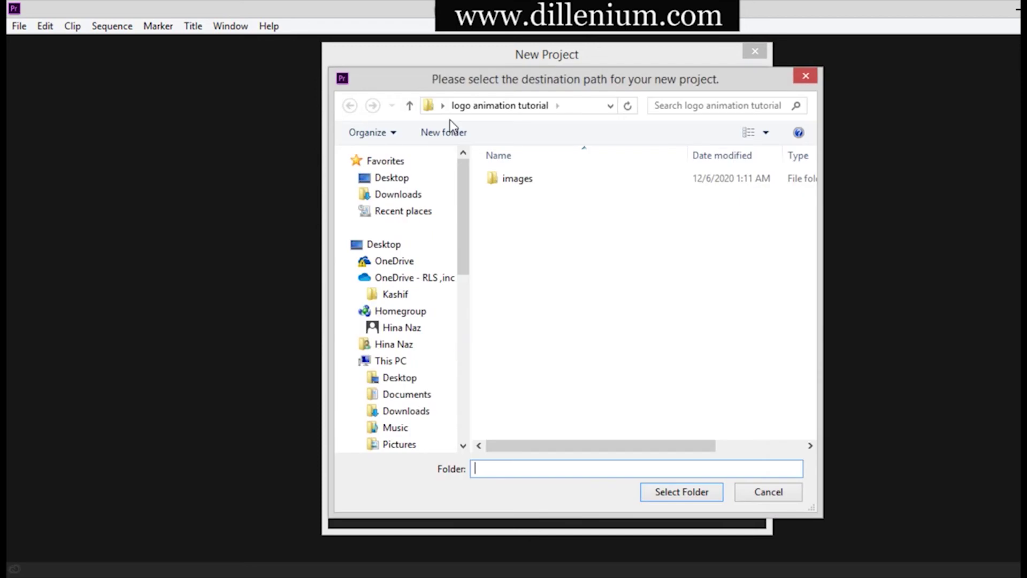
left_click(478, 107)
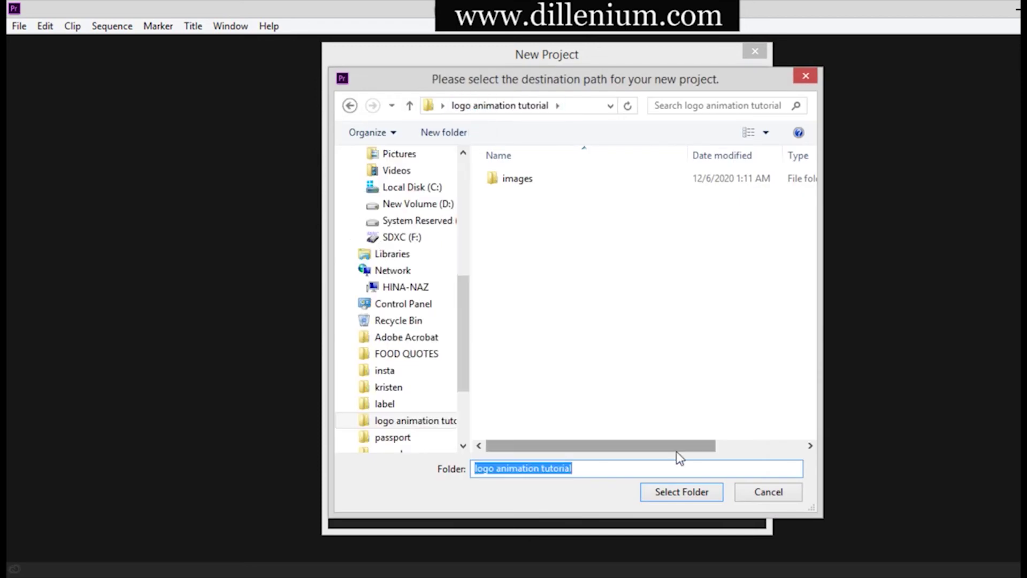
left_click(673, 491)
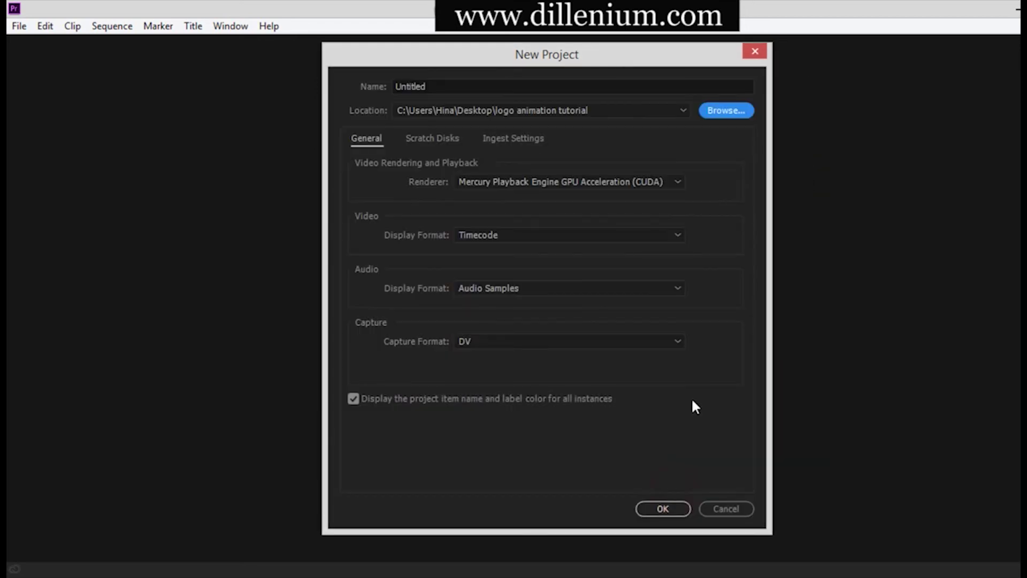
left_click(659, 505)
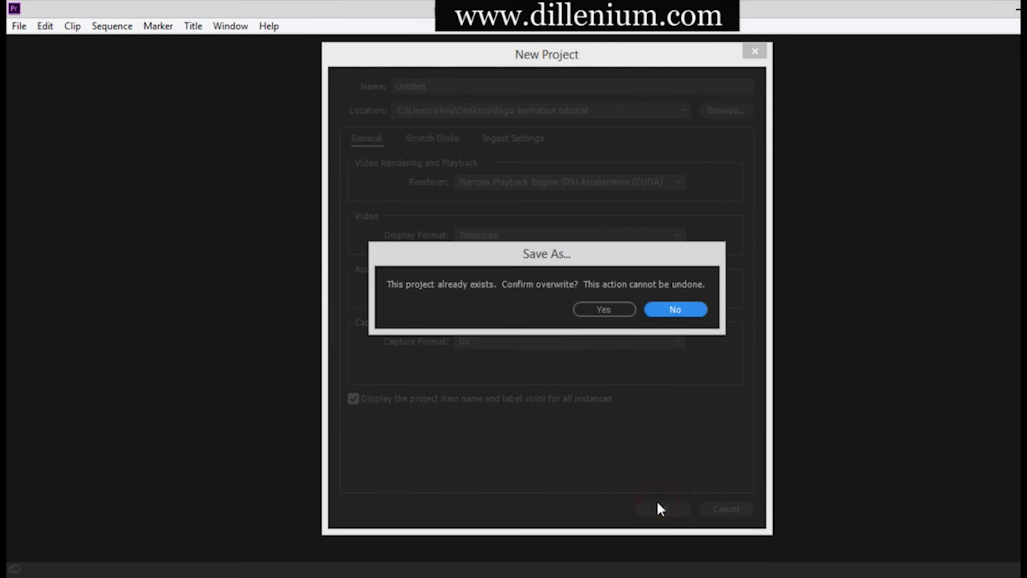
left_click(604, 310)
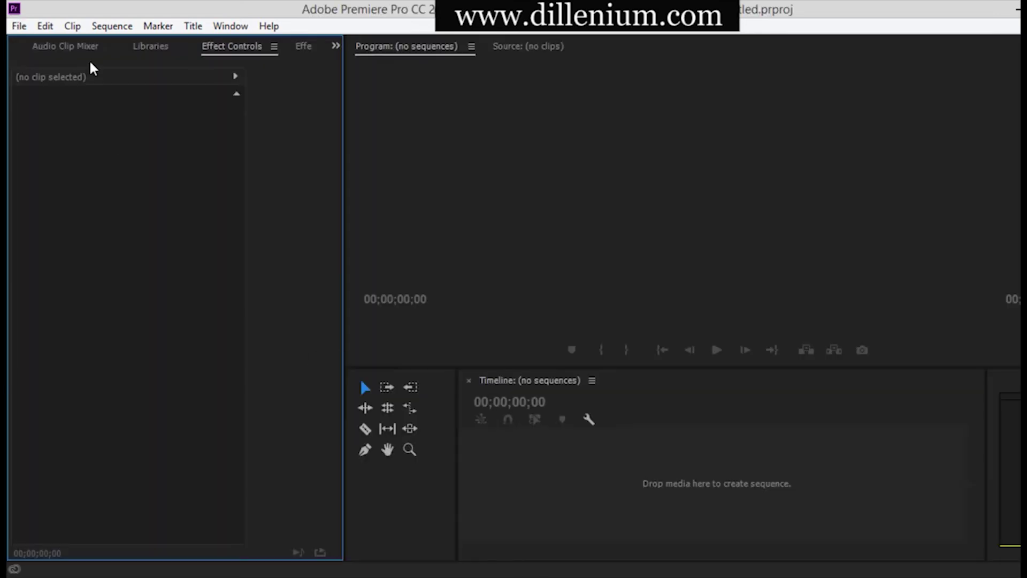
Import background-01.jpg and the four images images-01-01.png to images-01-04.png from the images folder
left_click(19, 26)
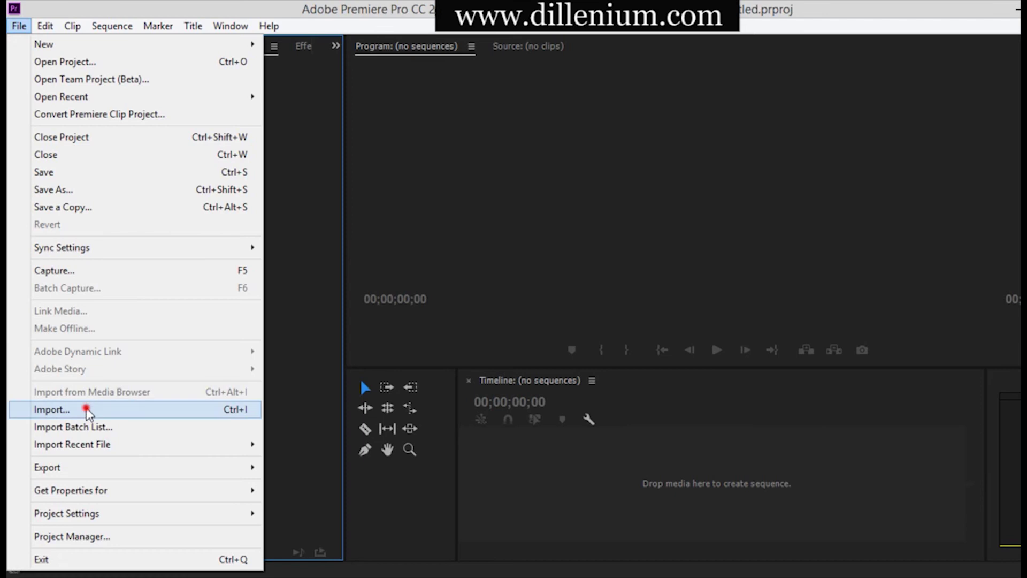
left_click(88, 409)
left_click_drag(426, 305, 176, 130)
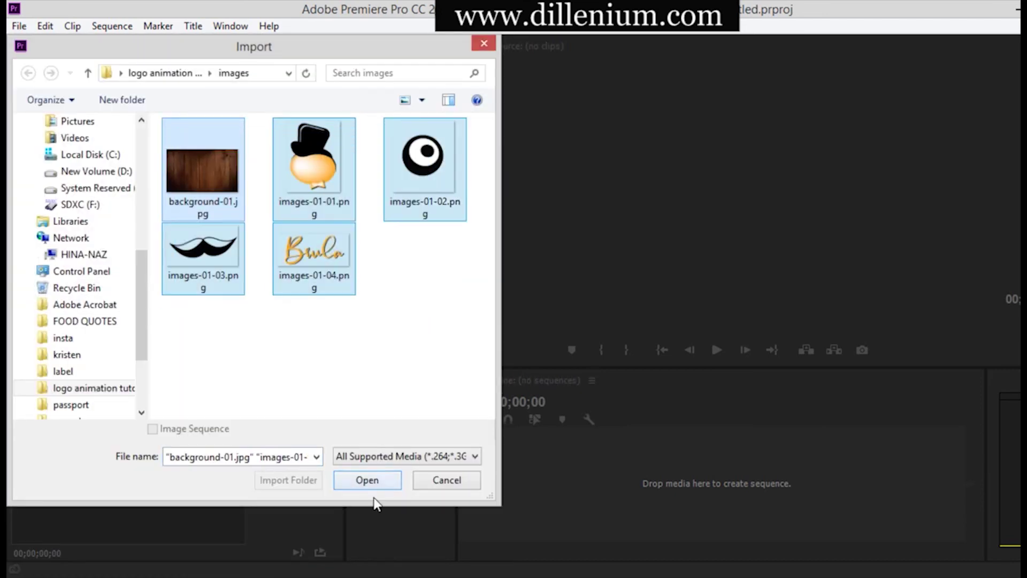
left_click(366, 484)
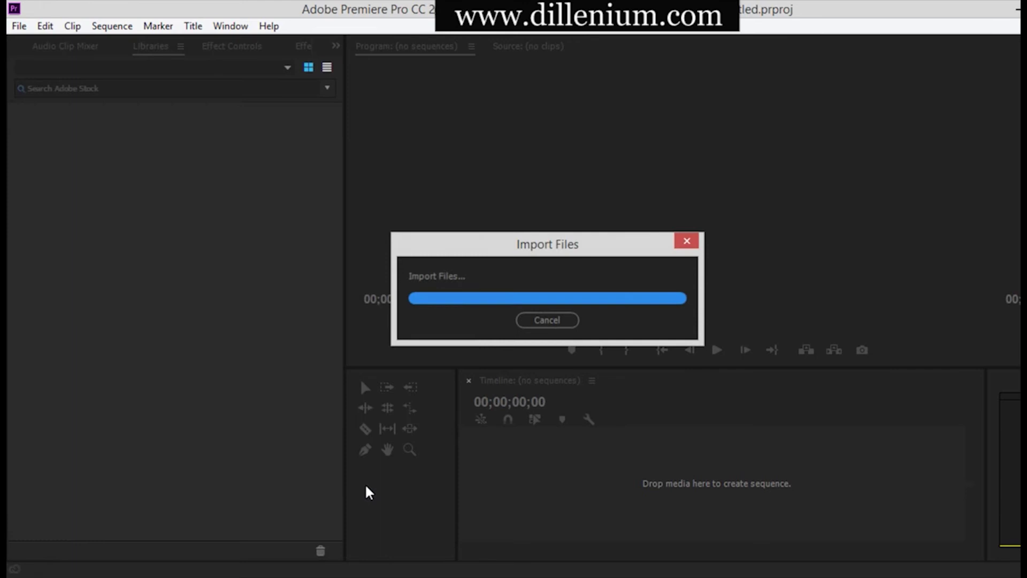
Show the imported project items and create a sequence from background-01.jpg in the empty timeline
left_click(337, 45)
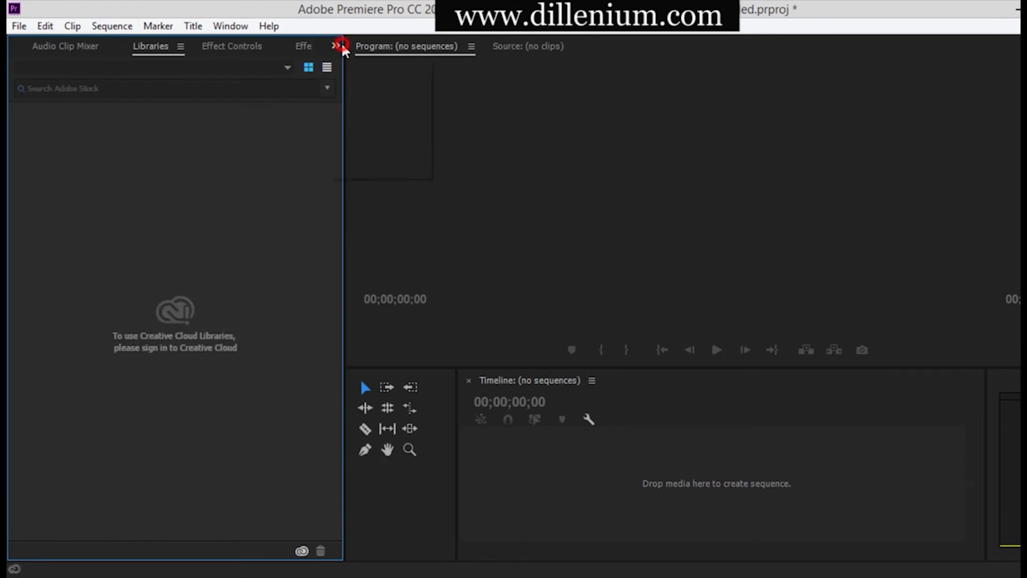
left_click(351, 64)
left_click(298, 386)
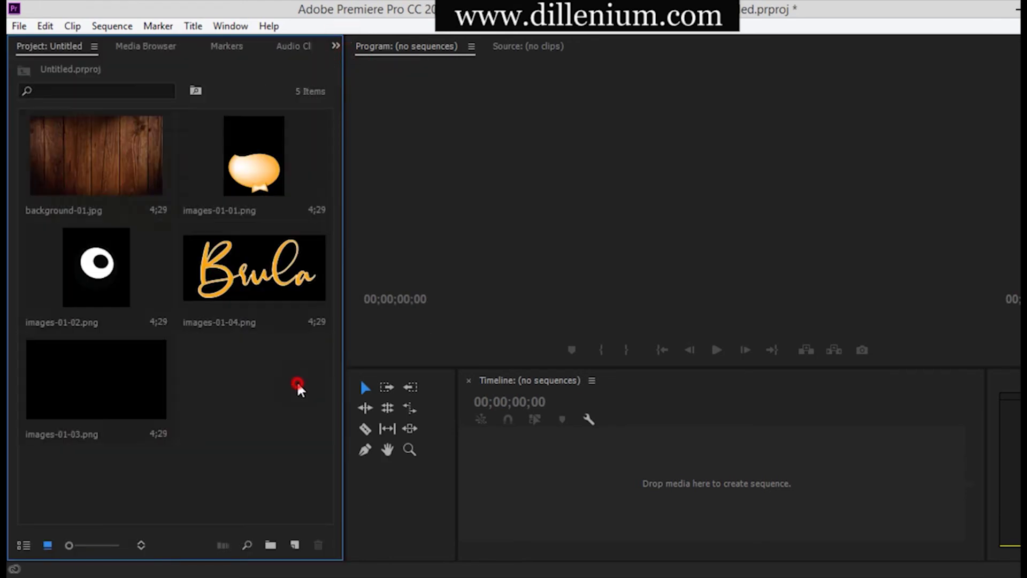
left_click(95, 163)
left_click_drag(96, 168, 464, 496)
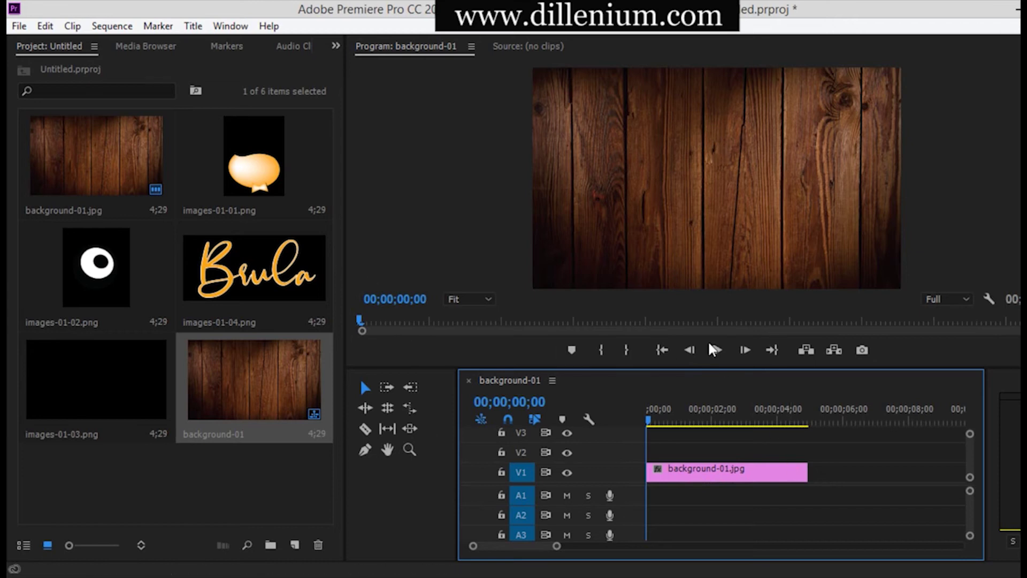
Set the sequence's frame size to 1280 horizontal by 720 vertical and accept deleting its preview files
left_click(119, 26)
left_click(136, 51)
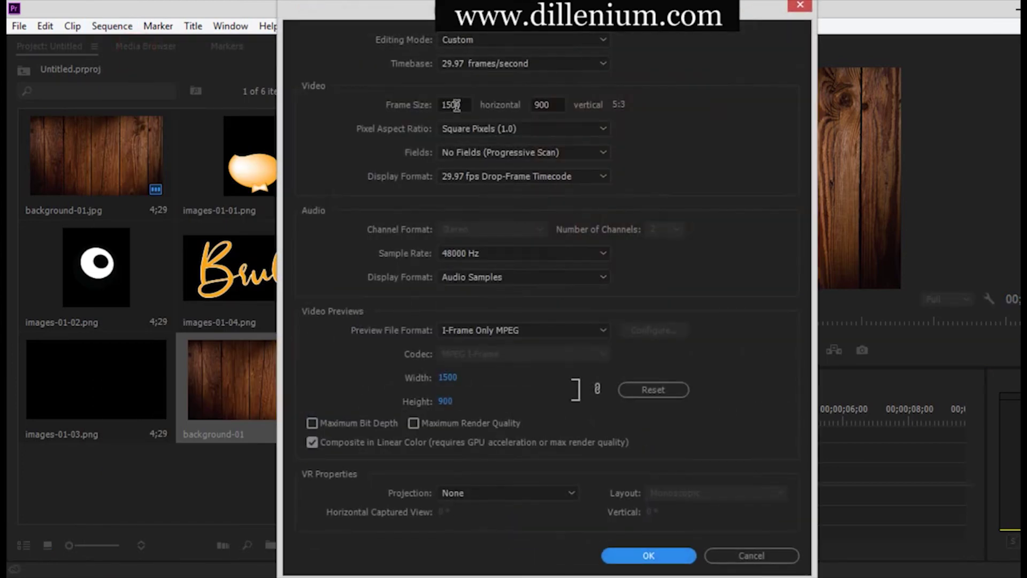
left_click(463, 106)
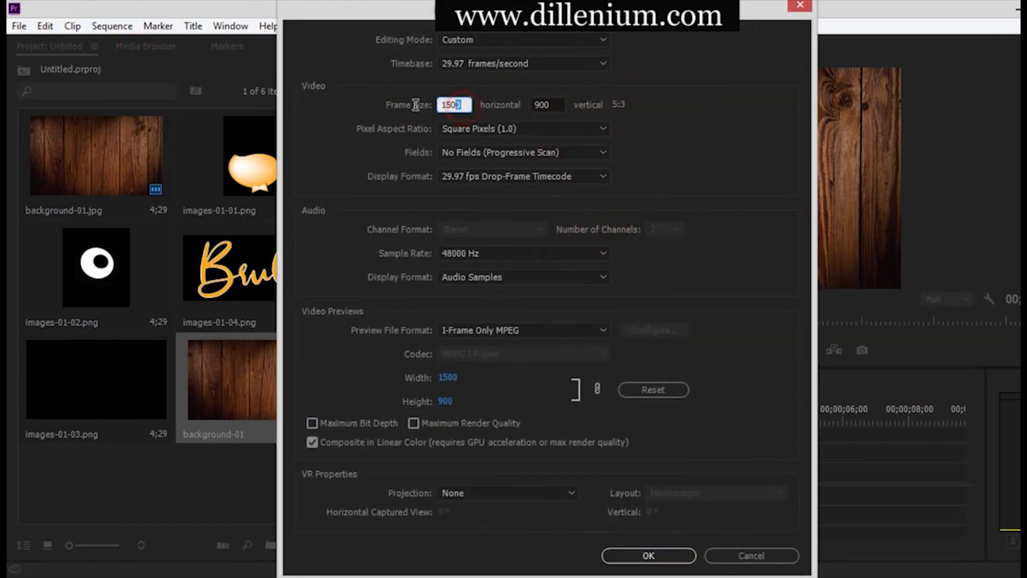
type("1280")
left_click(559, 106)
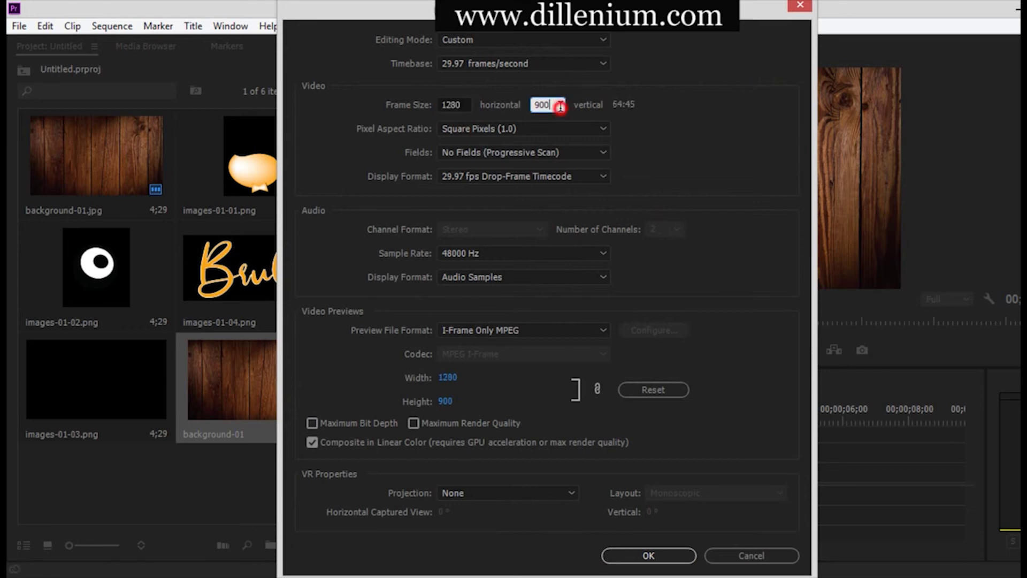
type("720")
key("Return")
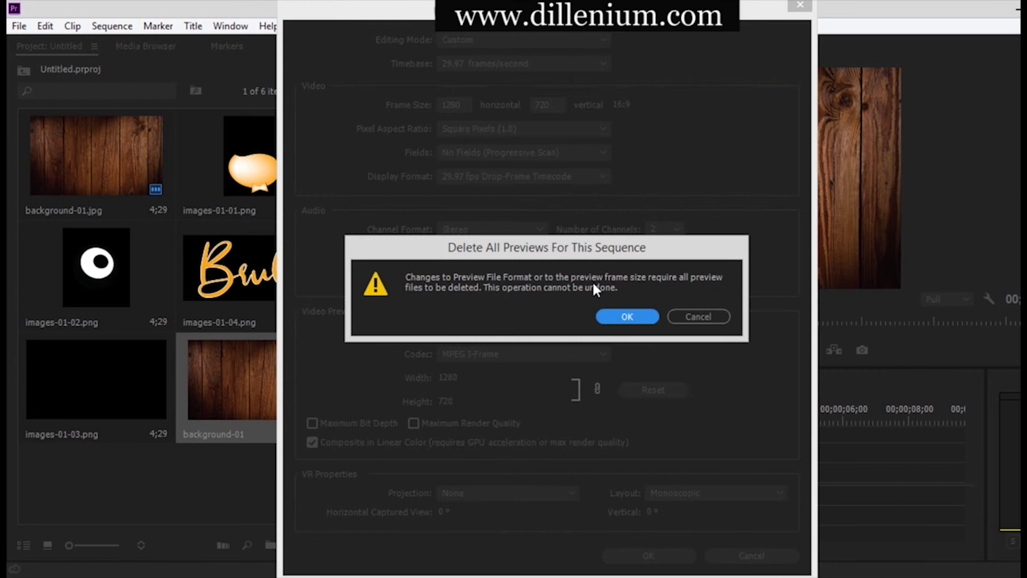
left_click(613, 316)
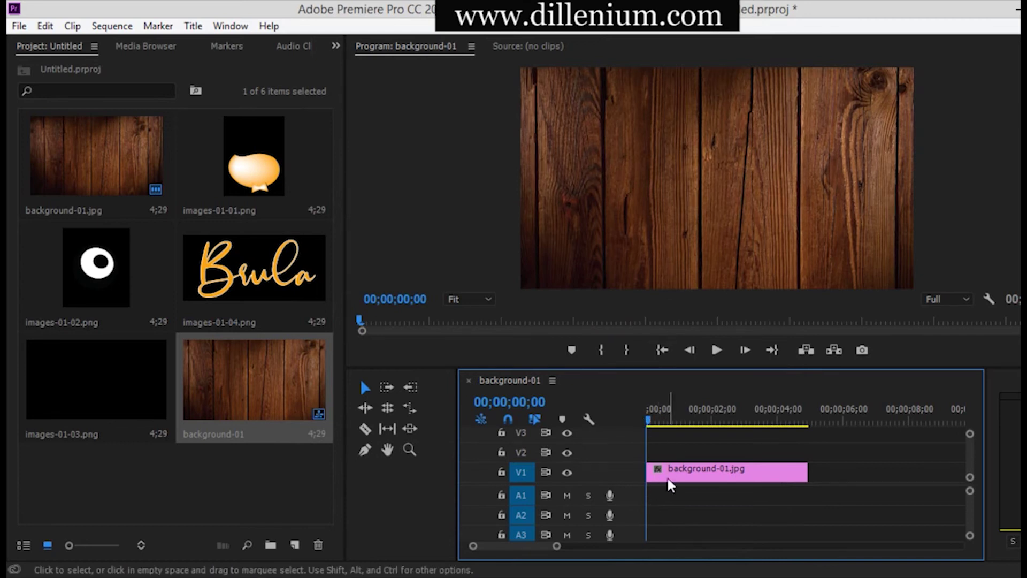
Show the effects library and look through the Video Effects and Video Transitions categories
left_click(336, 46)
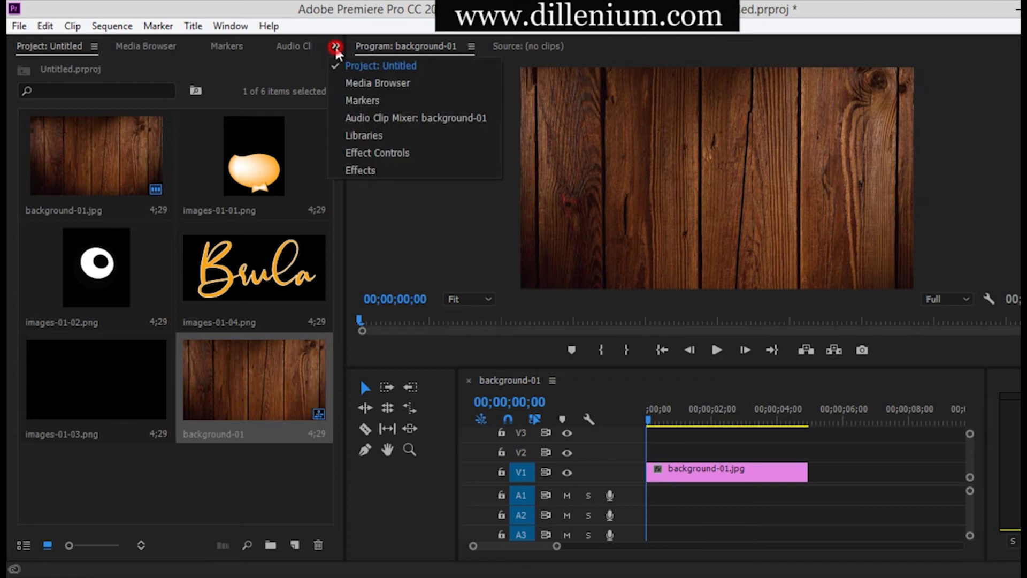
left_click(362, 170)
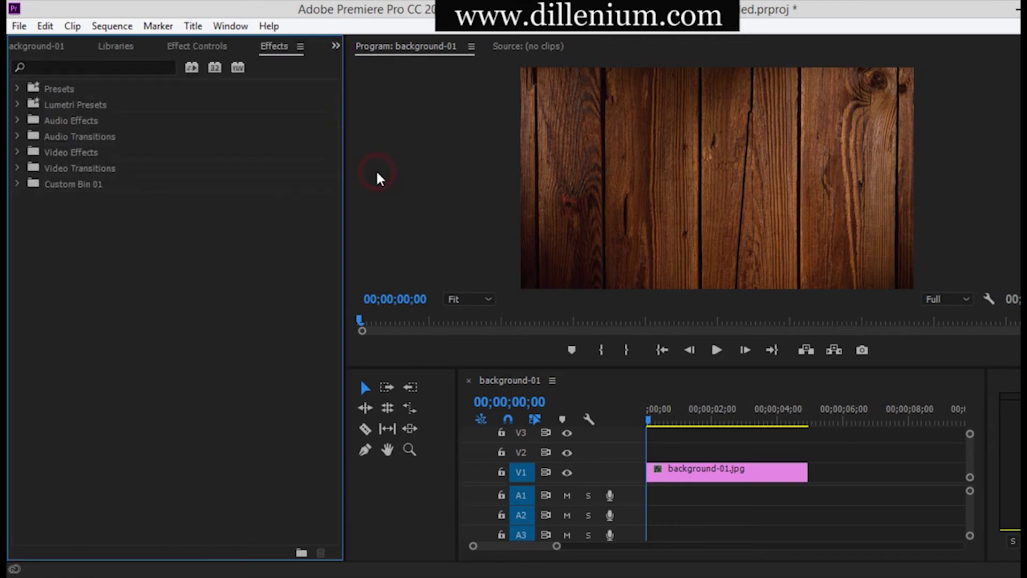
left_click(18, 153)
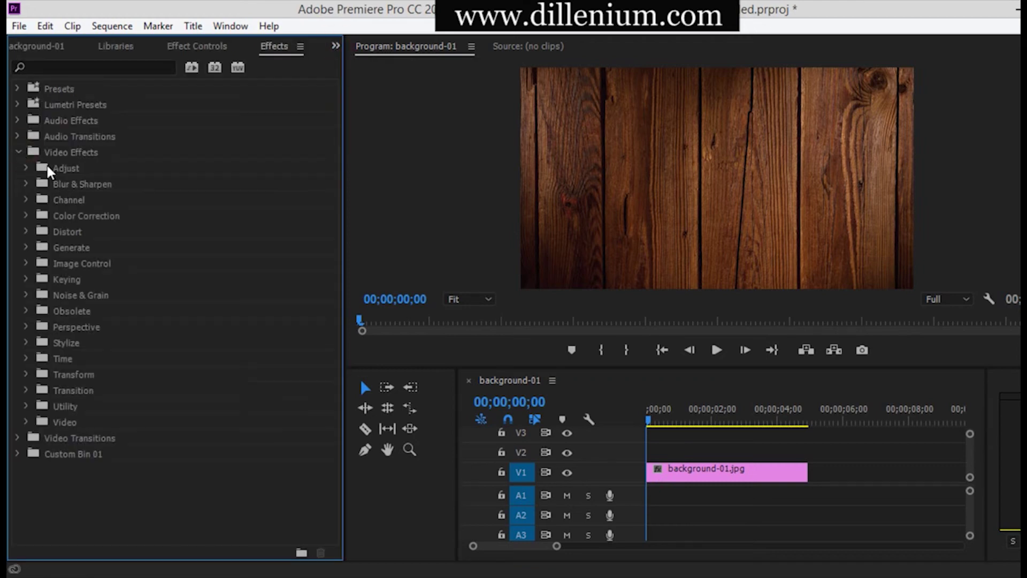
left_click(19, 153)
left_click(18, 169)
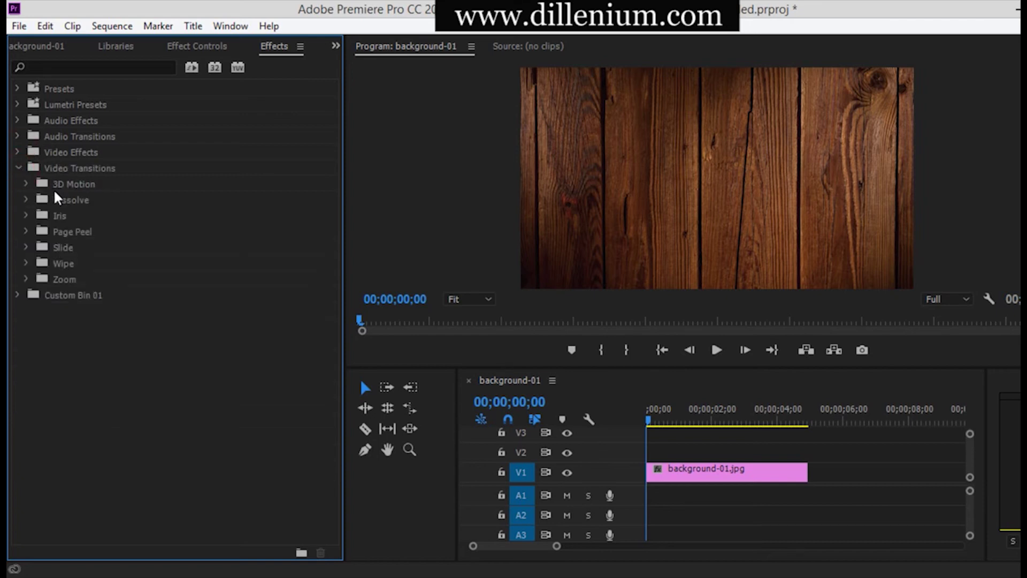
Set the Additive Dissolve video transition as the default transition
left_click(27, 200)
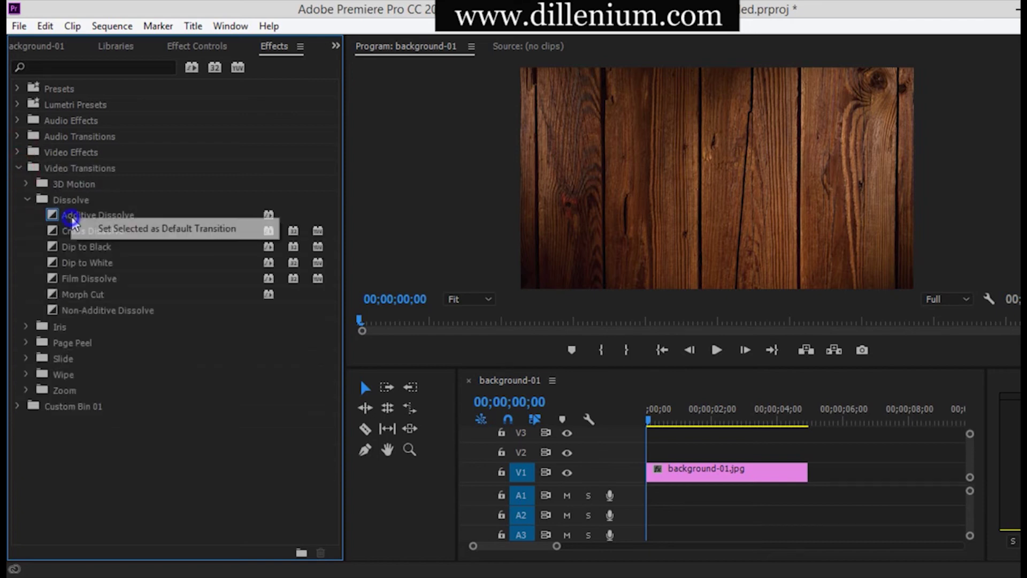
left_click(79, 218)
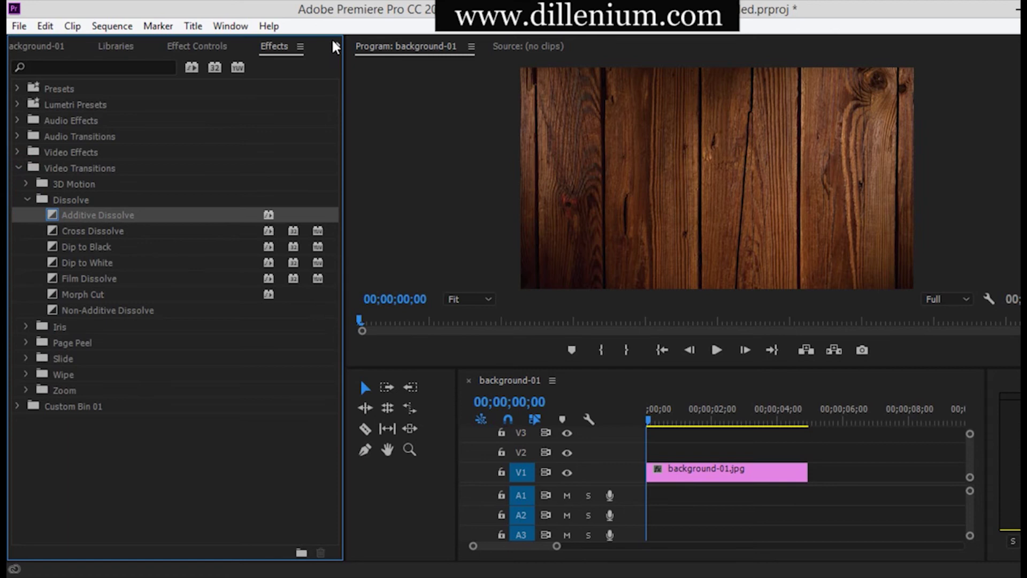
Apply the default transition to the start of the background-01.jpg clip and shorten it to end at 00;00;00;14
left_click(648, 472)
right_click(648, 470)
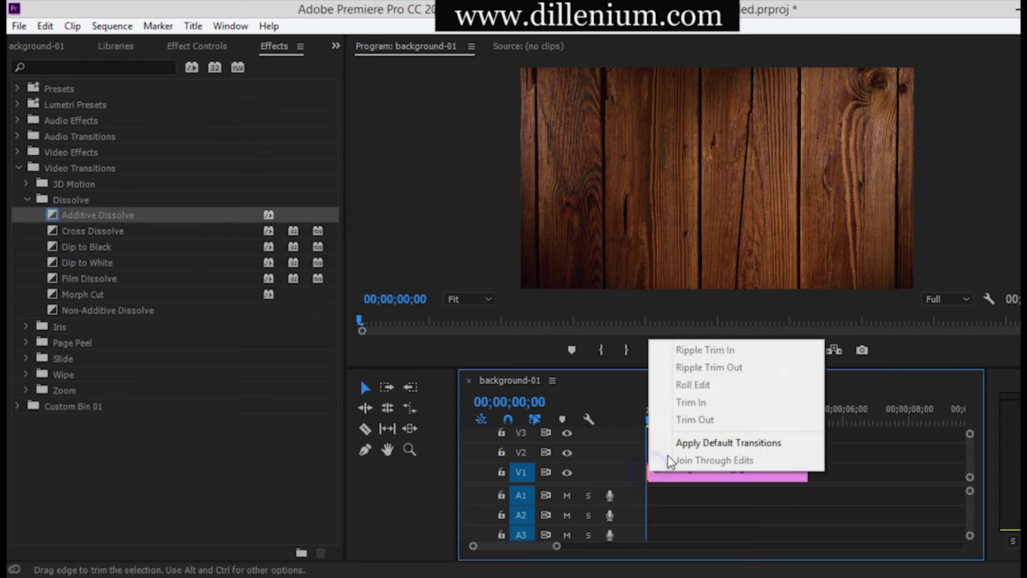
left_click(688, 444)
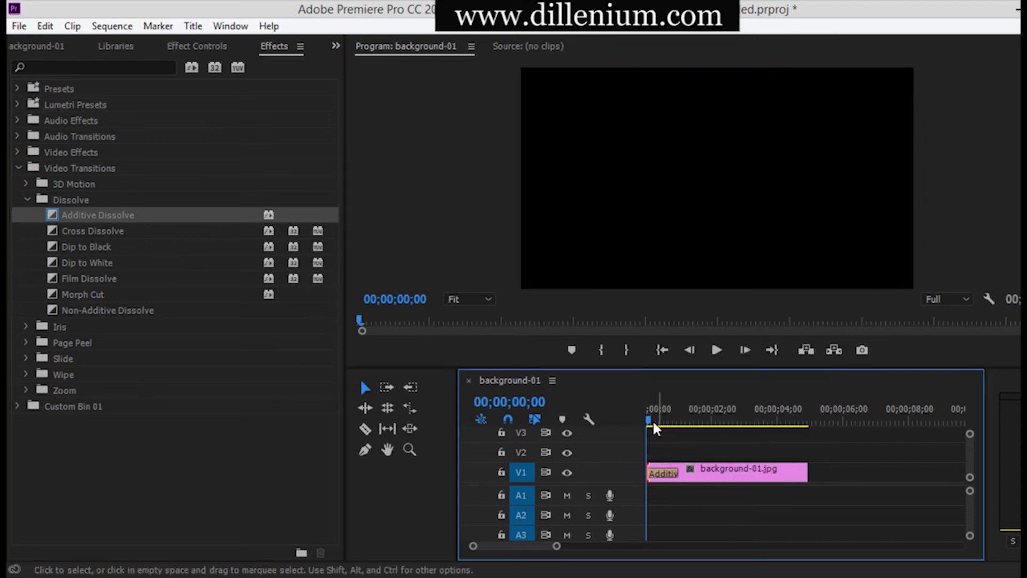
mouse_move(648, 421)
left_mouse_down()
mouse_move(677, 428)
mouse_move(663, 426)
left_mouse_up()
left_click_drag(661, 473, 661, 473)
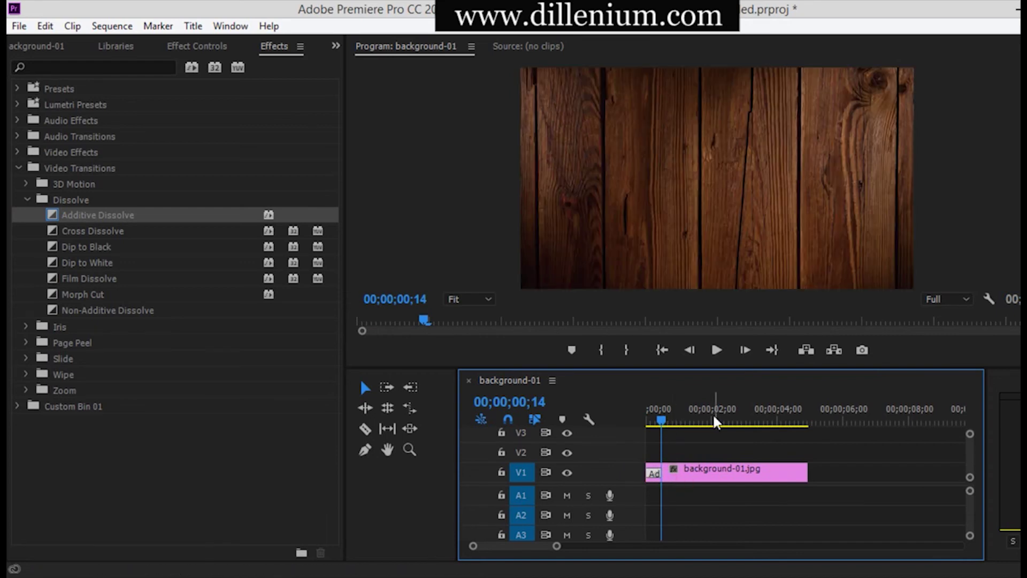
Extend the end of the background-01.jpg clip on V1 to 00;00;20;04
left_click_drag(667, 424, 864, 428)
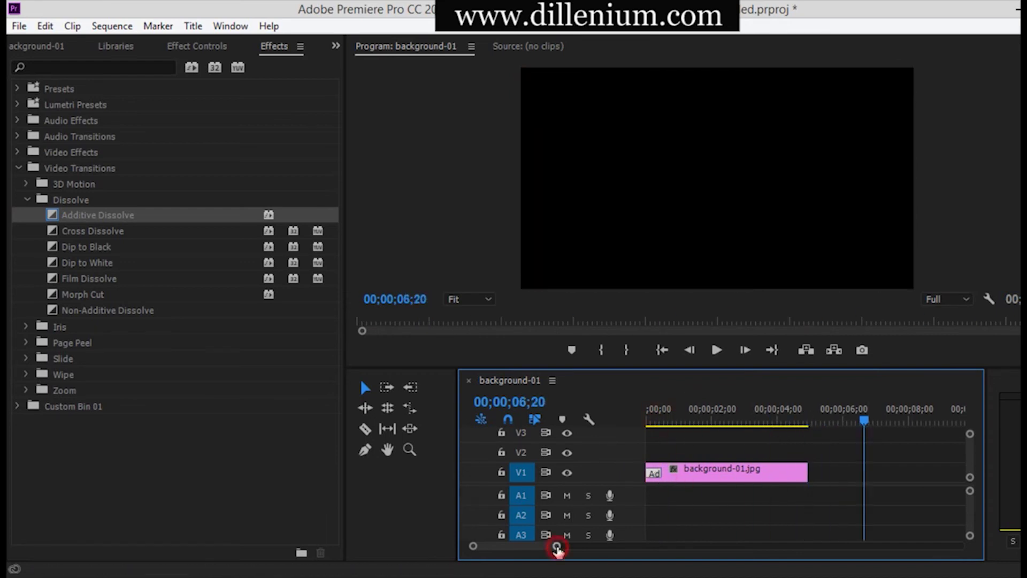
left_click_drag(556, 546, 624, 546)
left_click_drag(705, 421, 822, 431)
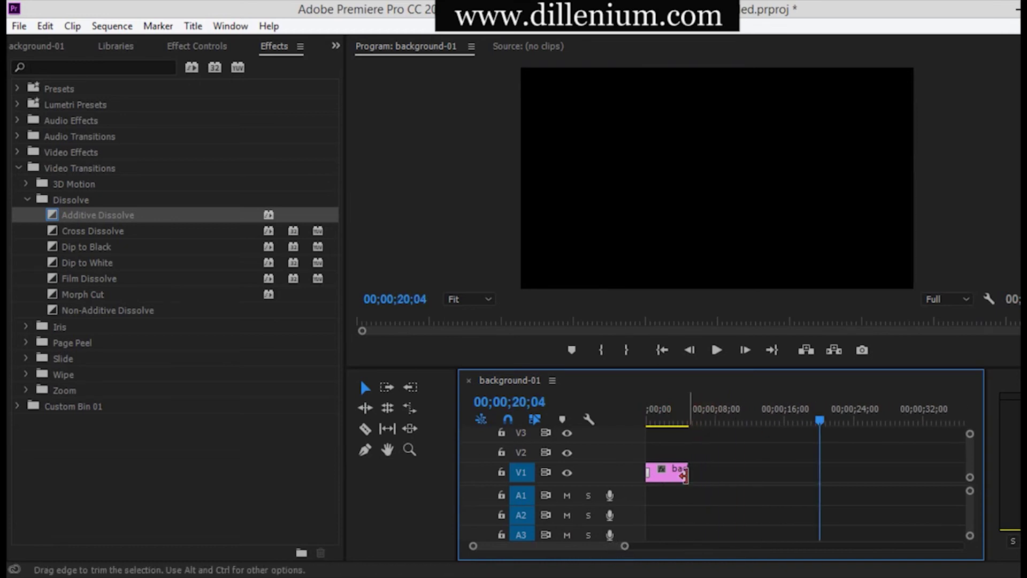
left_click_drag(685, 474, 819, 475)
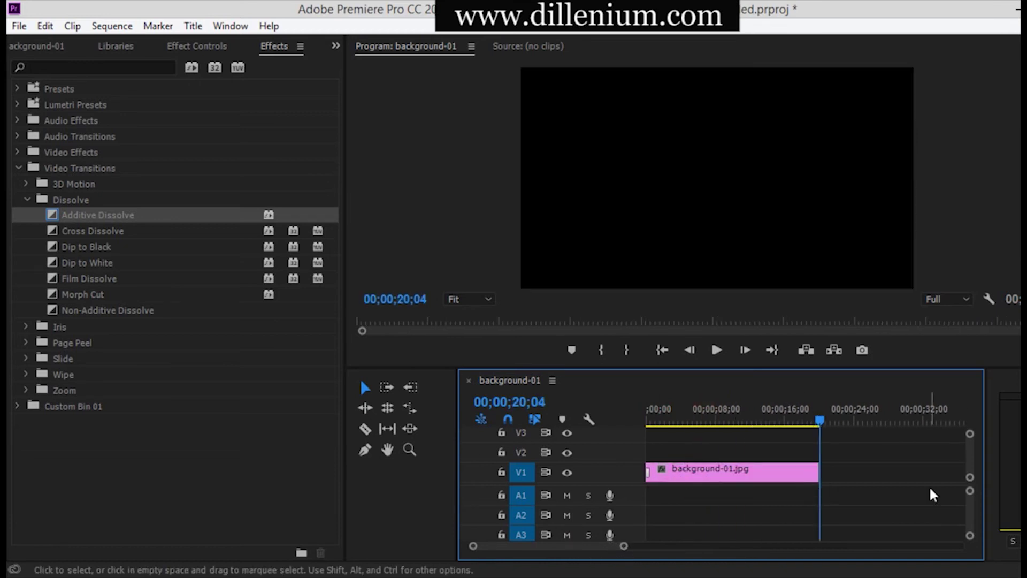
Reduce the video track height and apply the default transition to the end of the background-01.jpg clip
left_click_drag(970, 478, 969, 492)
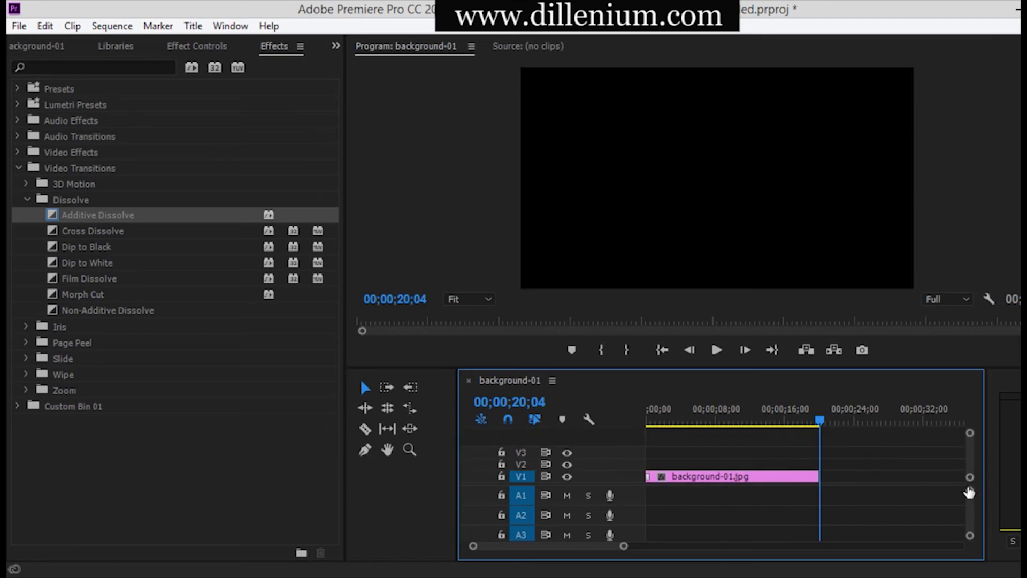
left_click_drag(821, 423, 796, 425)
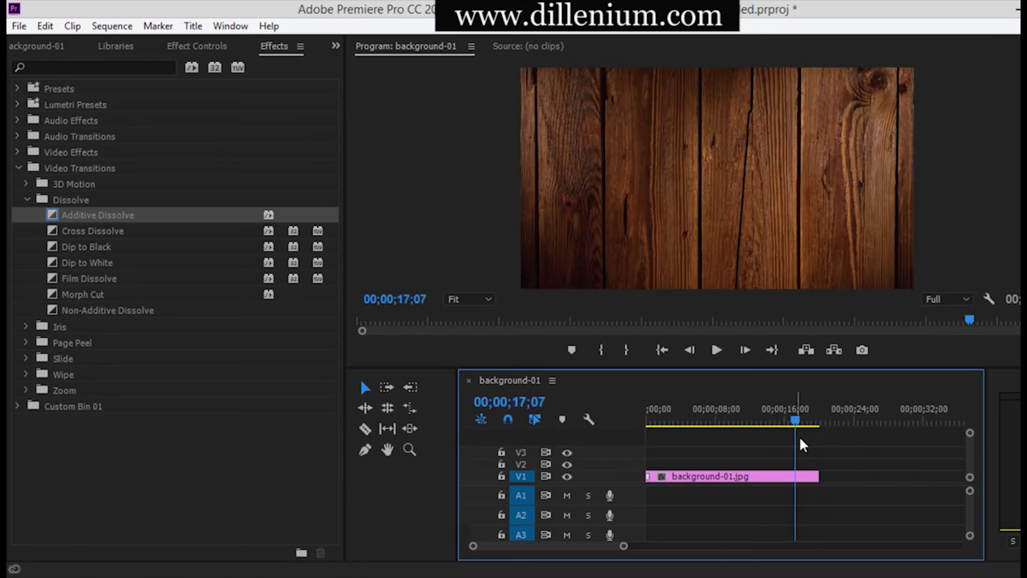
right_click(818, 476)
left_click(864, 446)
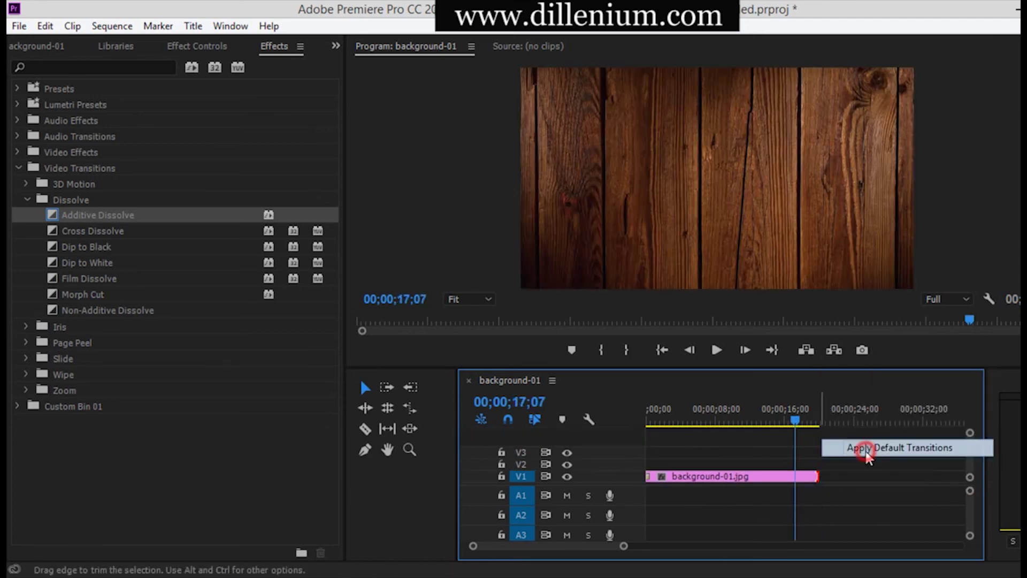
Start Position and Scale keyframing on the background clip at 00;00;00;19 and set its Scale to 120
left_click_drag(796, 425, 652, 451)
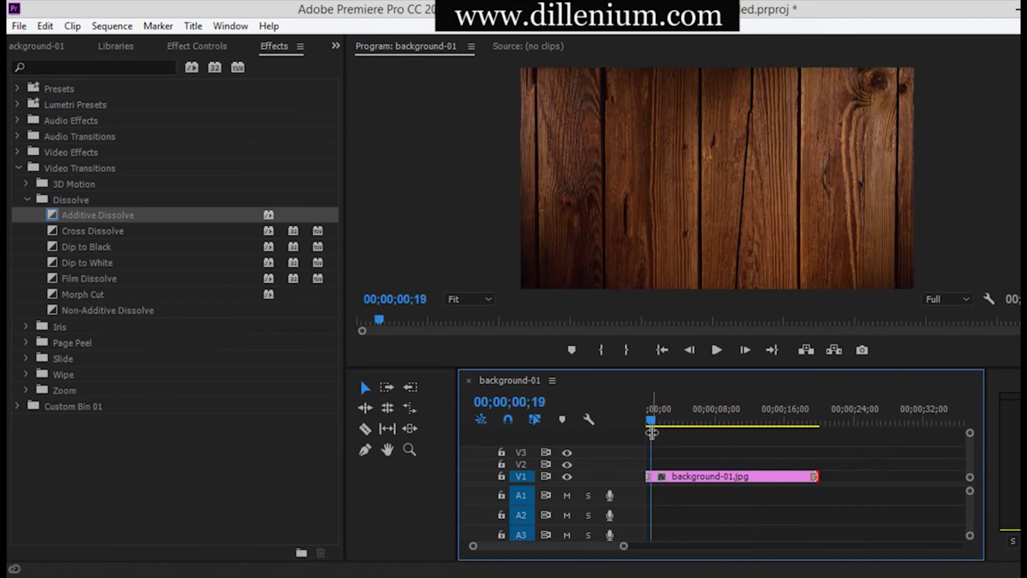
left_click(336, 46)
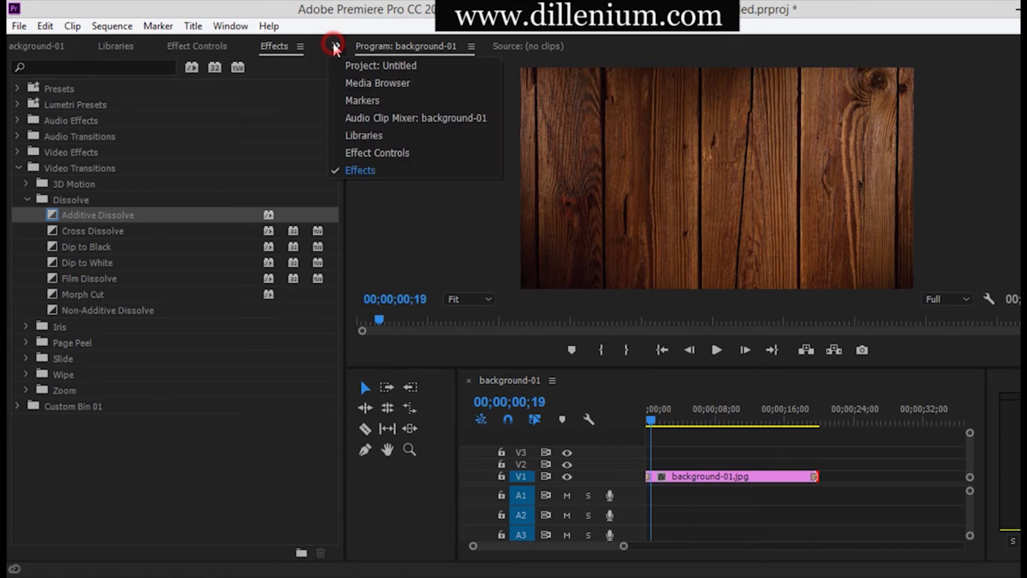
left_click(361, 150)
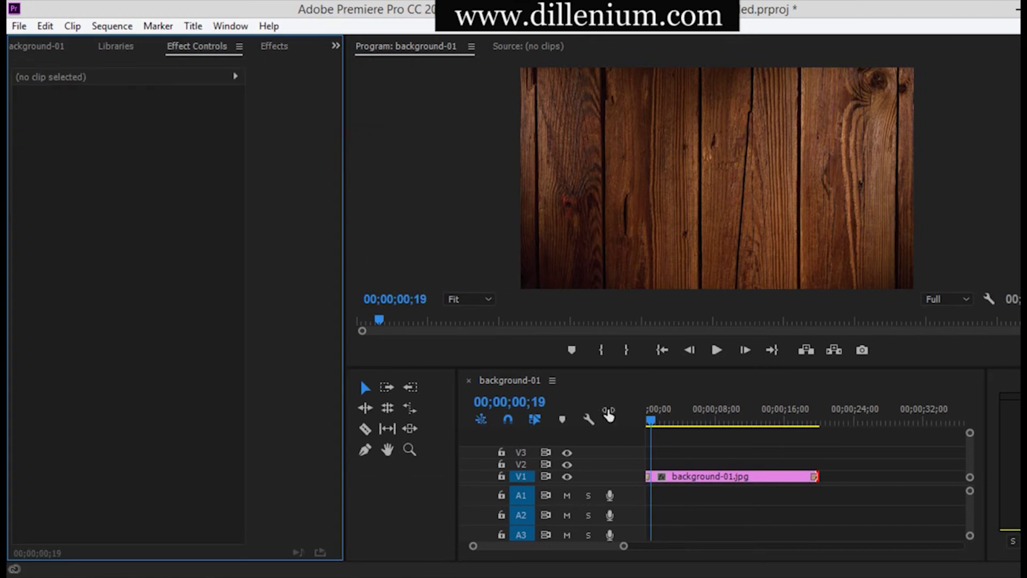
left_click(677, 478)
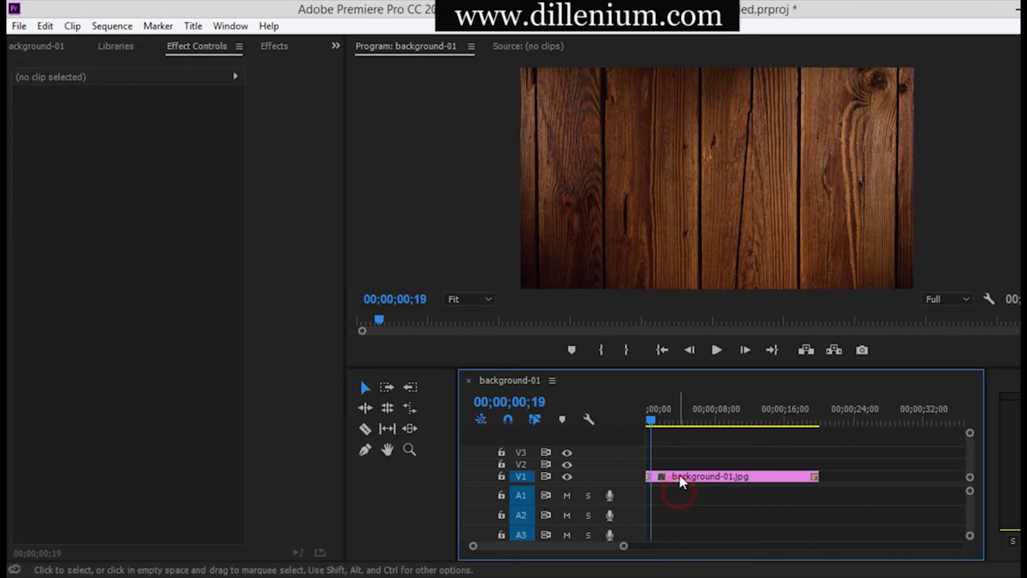
left_click(45, 127)
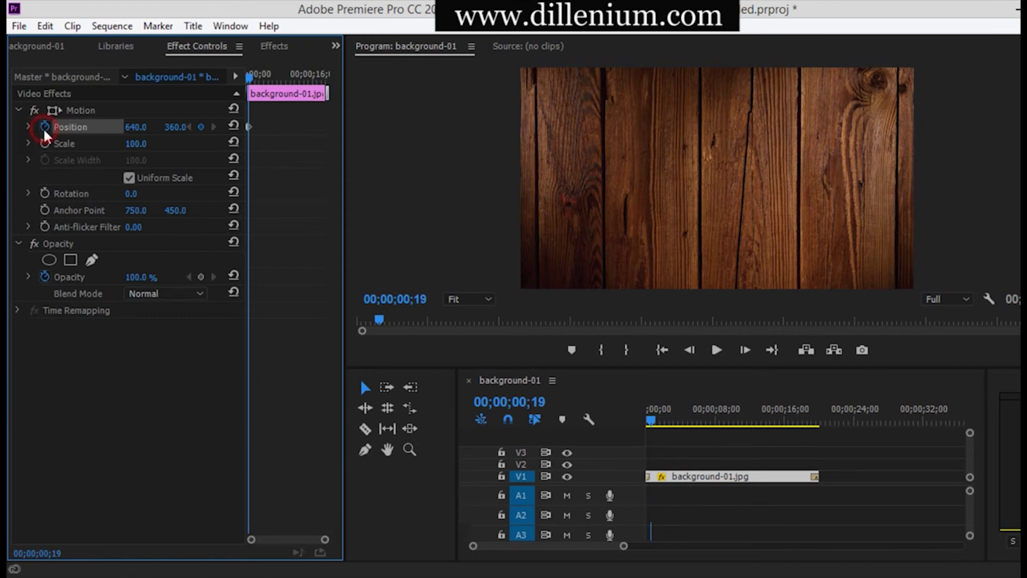
left_click(45, 144)
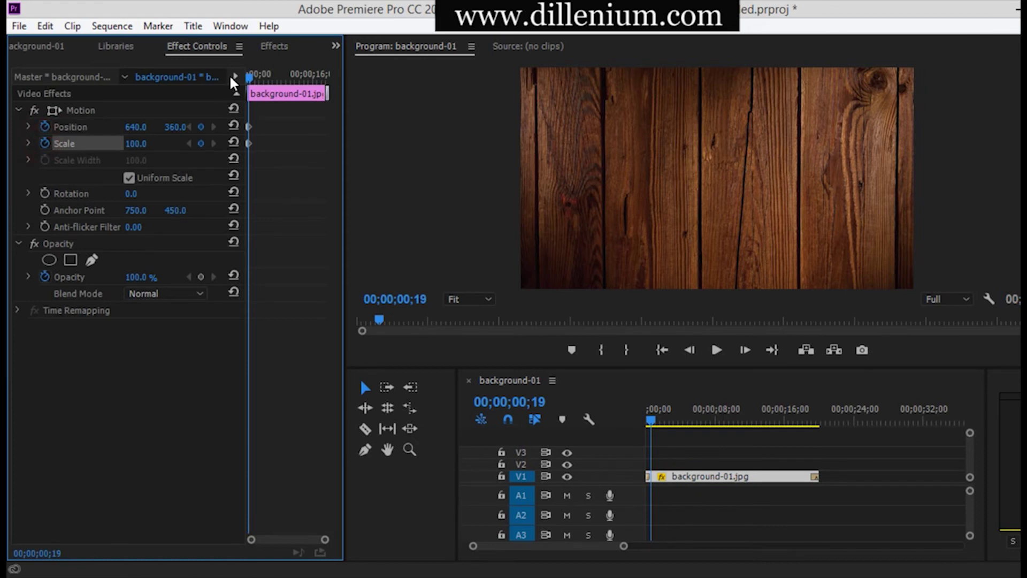
type("120")
key("Return")
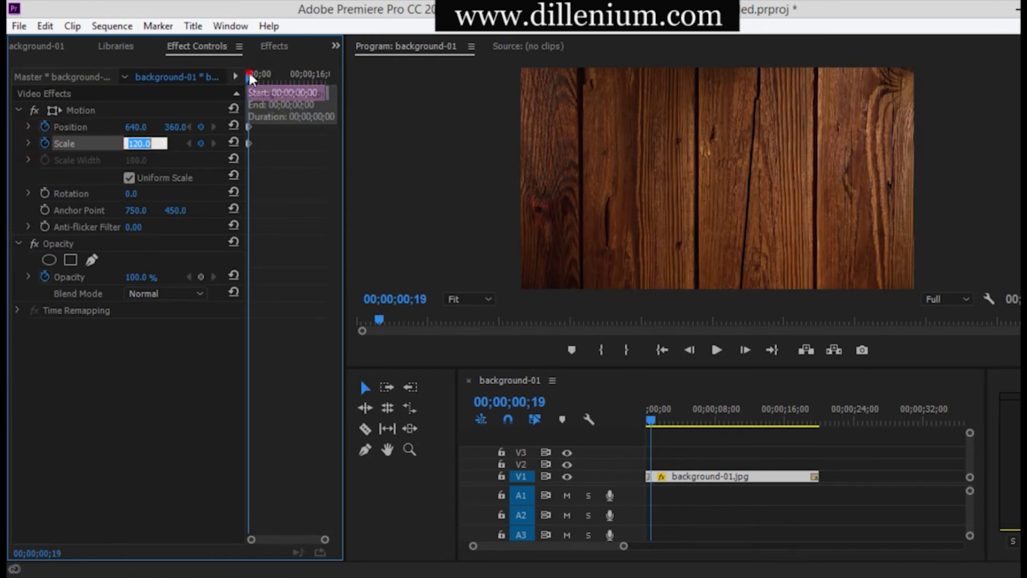
Add Position and Scale keyframes to the background clip at 00;00;02;25 and set the Scale to 110
left_click_drag(249, 76, 258, 76)
left_click(201, 127)
left_click(201, 144)
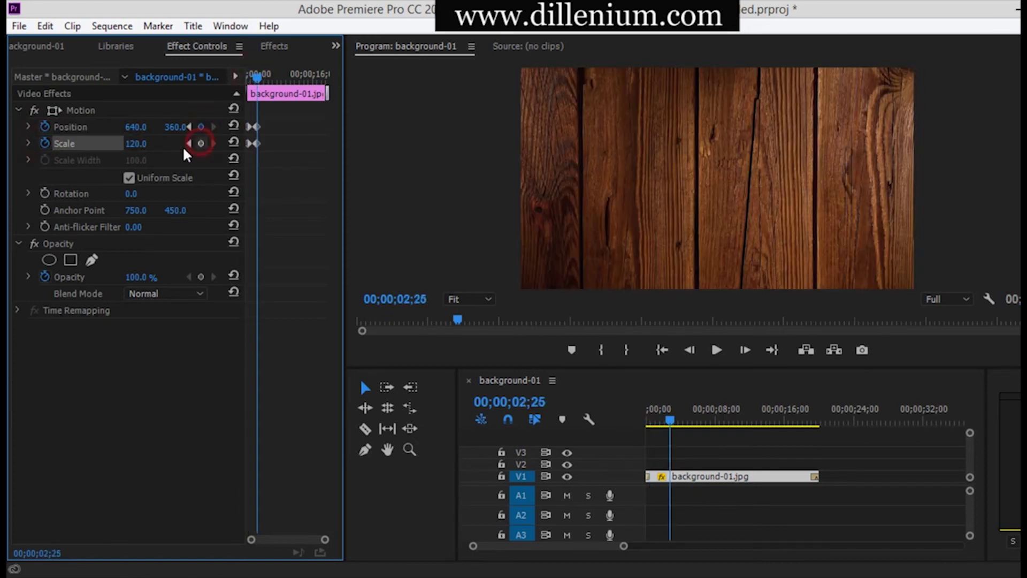
type("110")
key("Return")
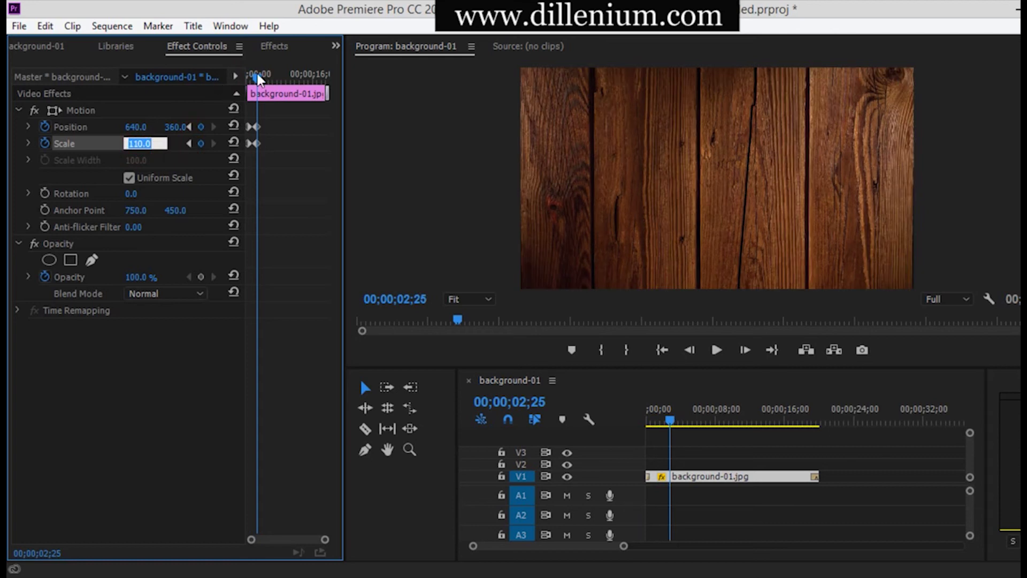
Add Scale and Position keyframes to the background clip at 00;00;06;19, keeping the current values
mouse_move(258, 79)
left_mouse_down()
mouse_move(279, 79)
mouse_move(274, 86)
left_mouse_up()
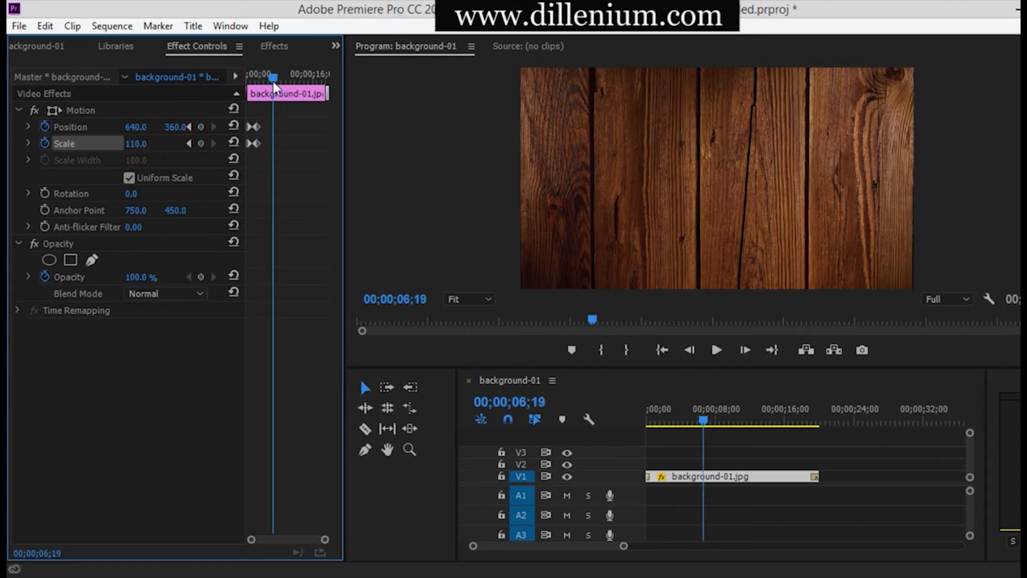
left_click(179, 127)
left_click(200, 144)
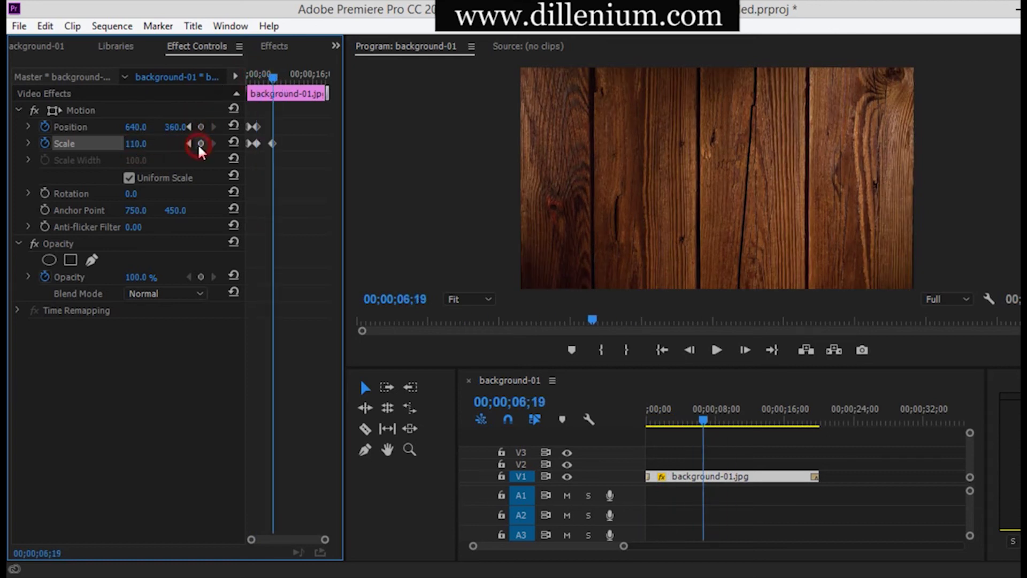
left_click(201, 127)
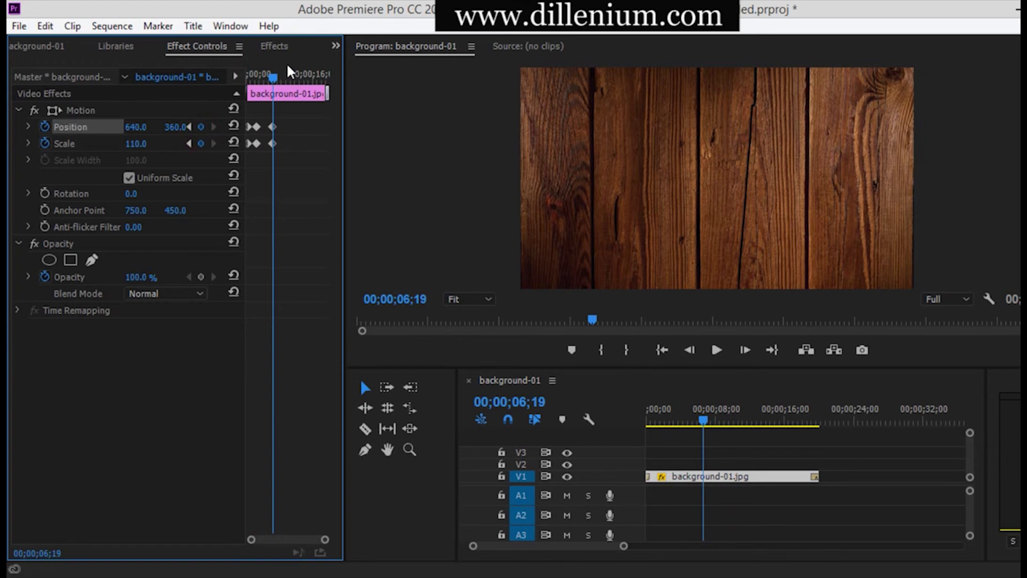
At 00;00;08;16, set the background clip's vertical Position to 270 and its Scale to 100
left_click_drag(273, 78, 281, 79)
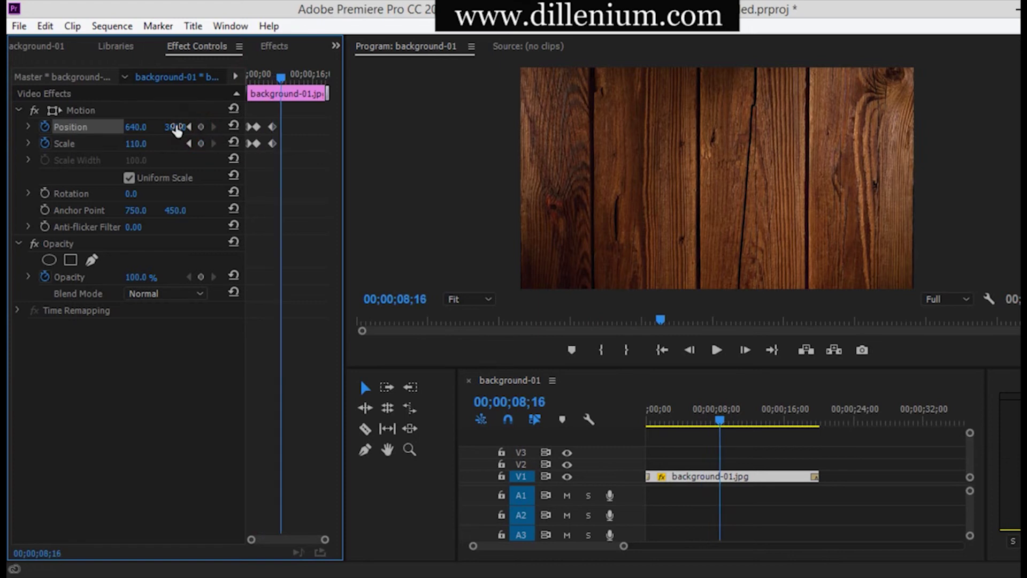
type("270")
key("Return")
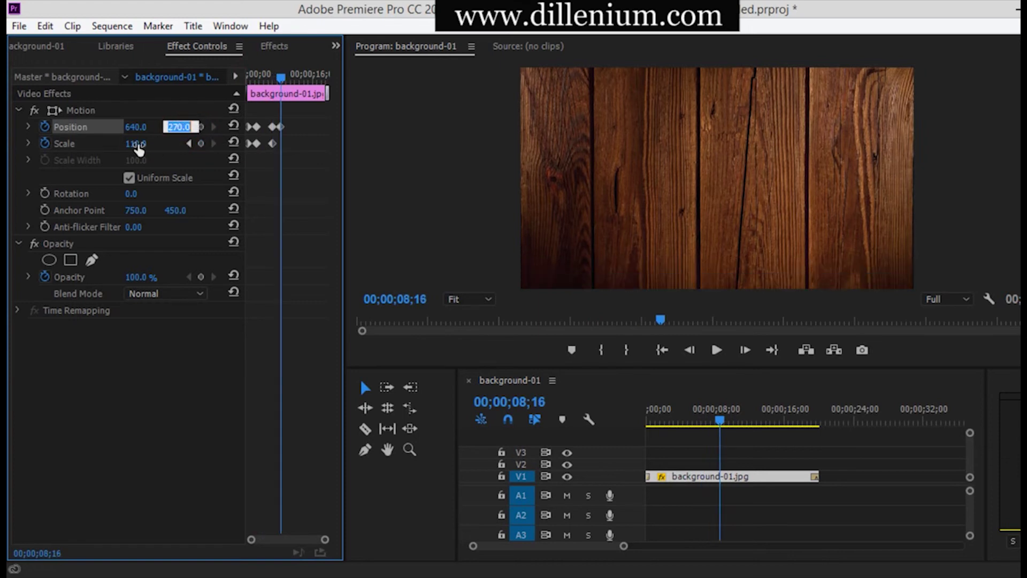
left_click(138, 144)
type("100")
key("Return")
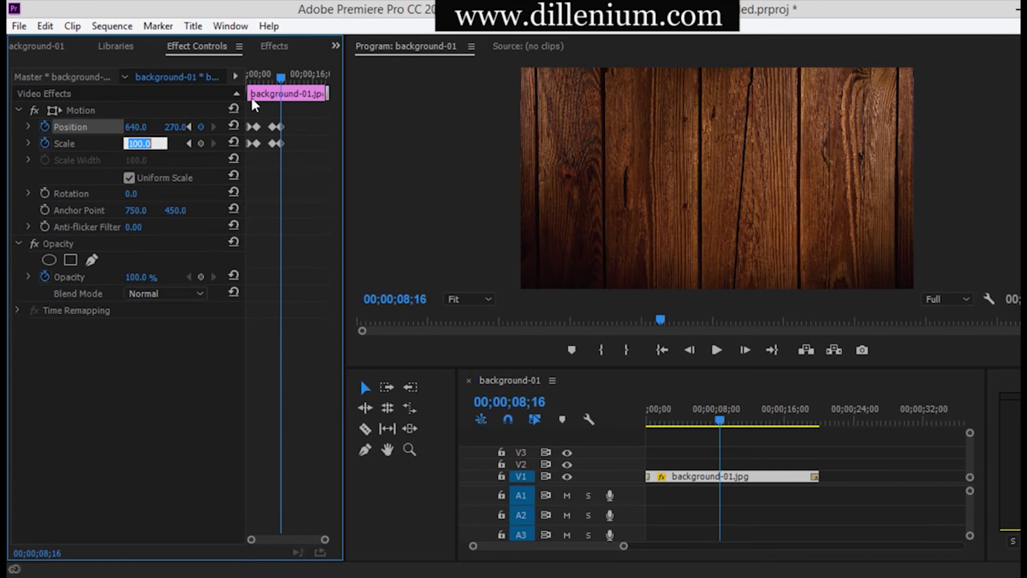
Add Position and Scale keyframes at 00;00;14;02 with the background's horizontal Position set to 590 and Scale to 120
left_click_drag(281, 81, 304, 79)
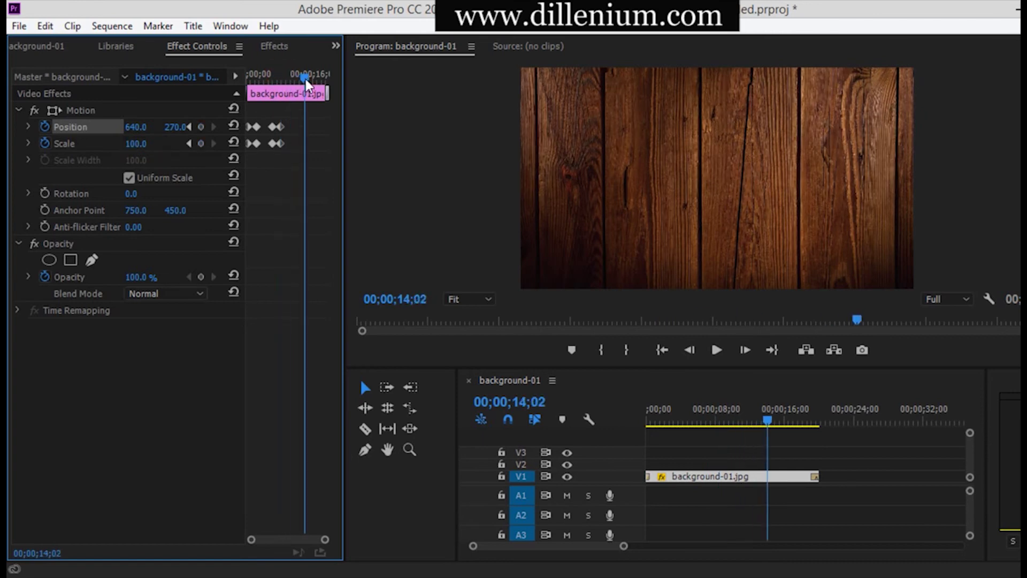
left_click(202, 127)
left_click(201, 143)
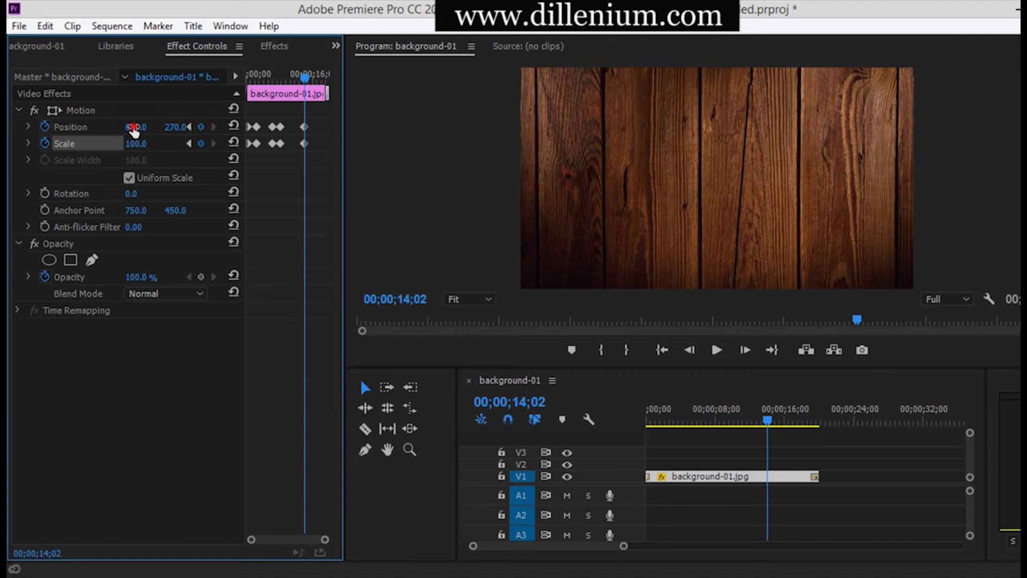
type("590")
key("Return")
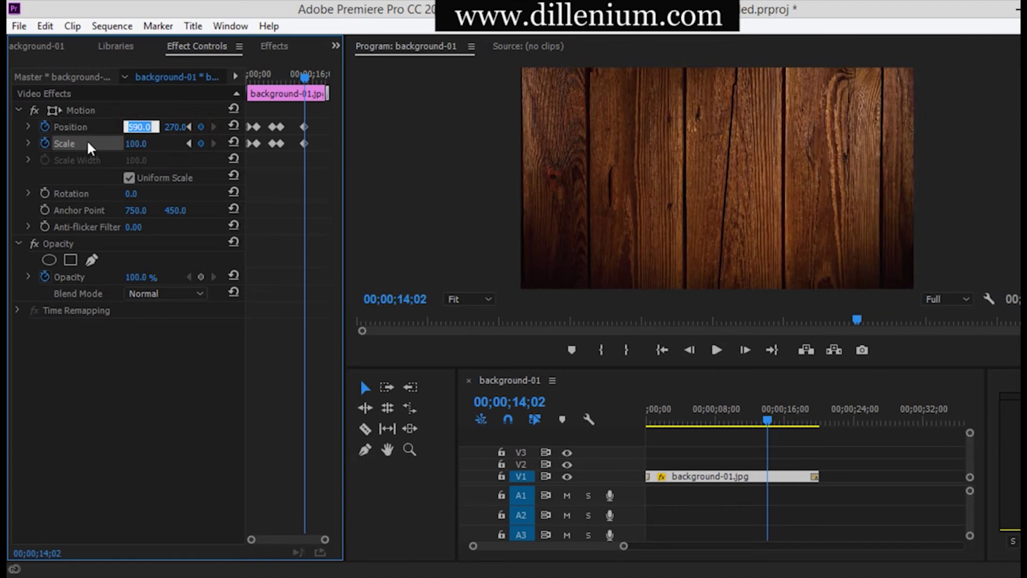
left_click(137, 144)
type("120")
key("Return")
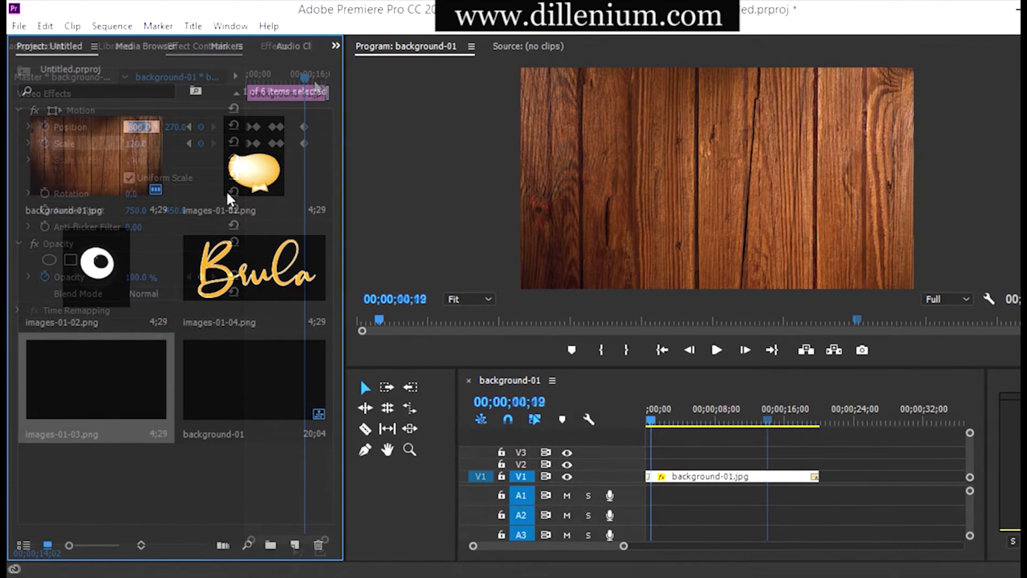
Place images-01-01.png on track V2 starting at 00;00;00;19 and apply the default transition to its start
left_click_drag(254, 155, 764, 463)
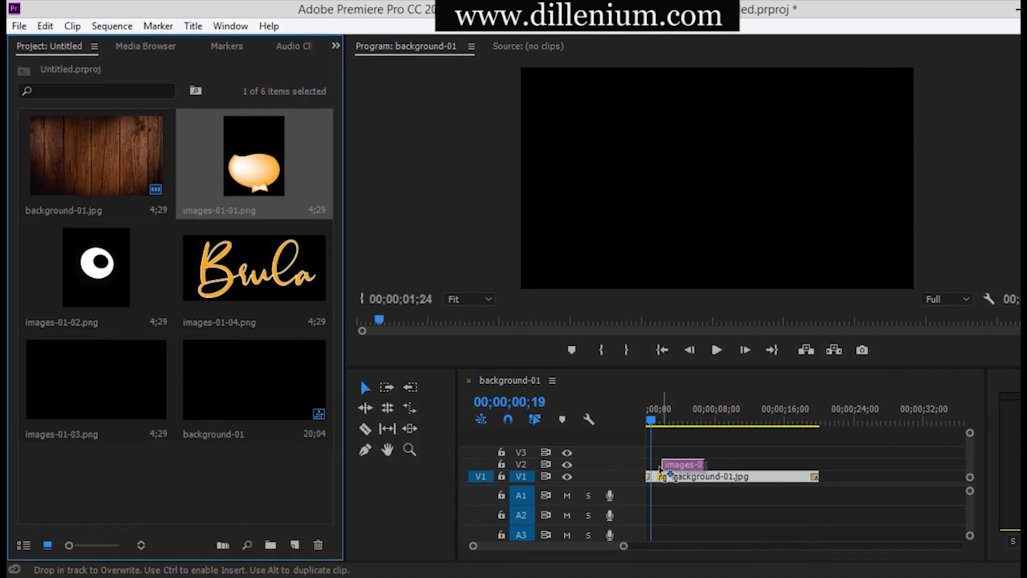
left_click_drag(660, 469, 654, 464)
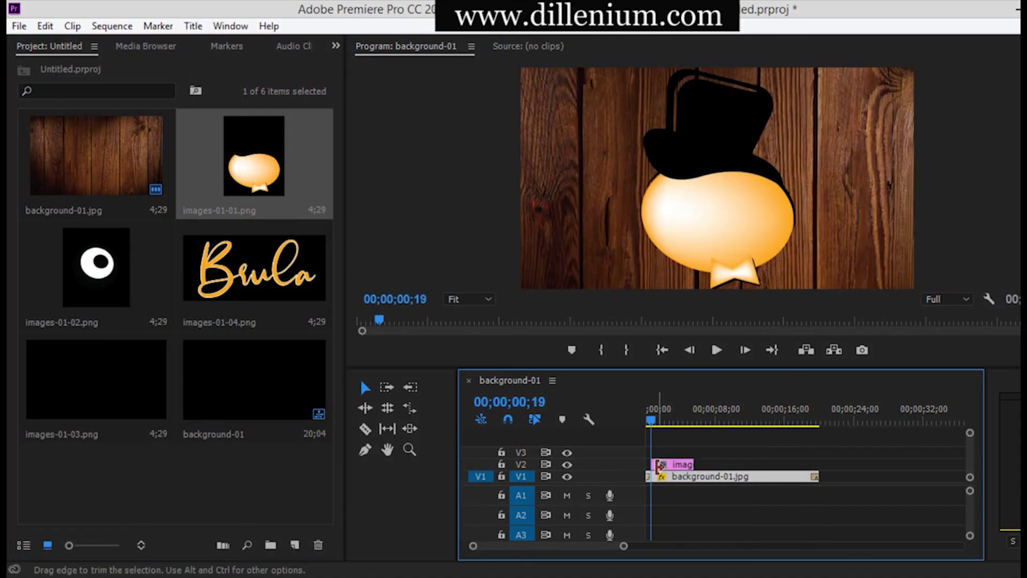
right_click(654, 463)
left_click(687, 442)
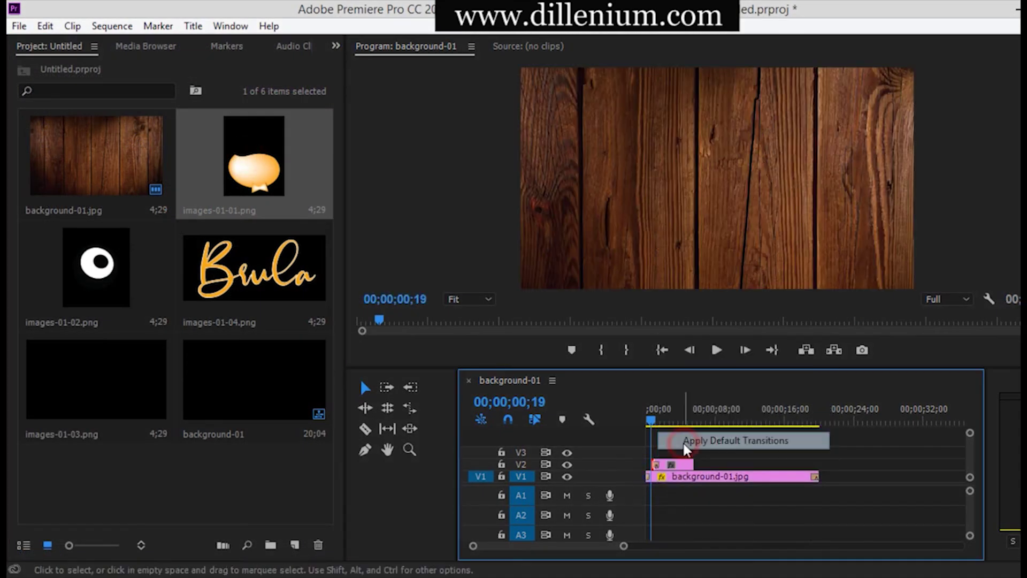
At 00;00;01;17, add Position, Scale and Rotation keyframes to the images-01-01.png clip with Rotation set to -10
left_click(656, 419)
left_click_drag(658, 418, 660, 419)
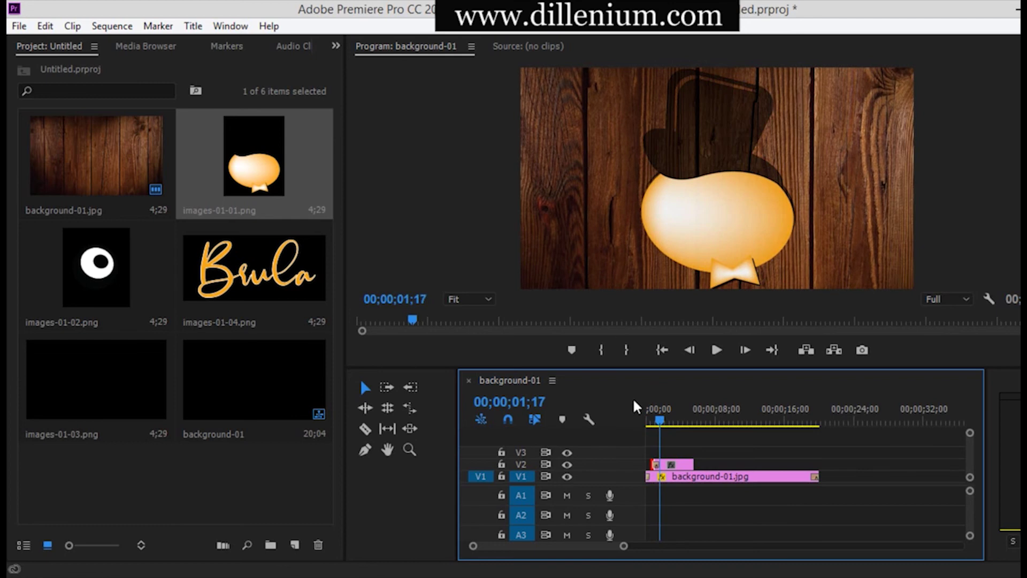
left_click(336, 47)
left_click(361, 156)
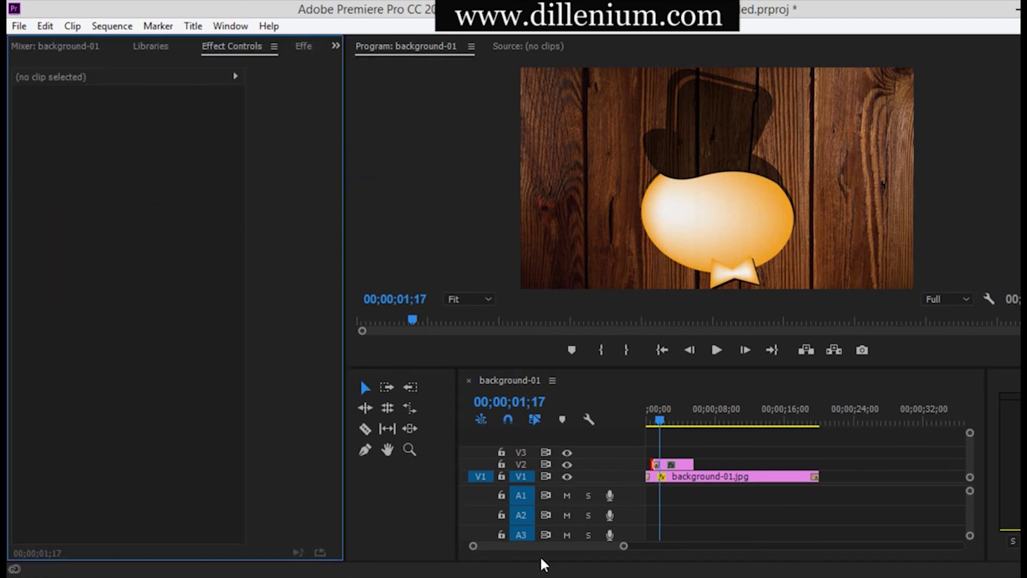
left_click(686, 464)
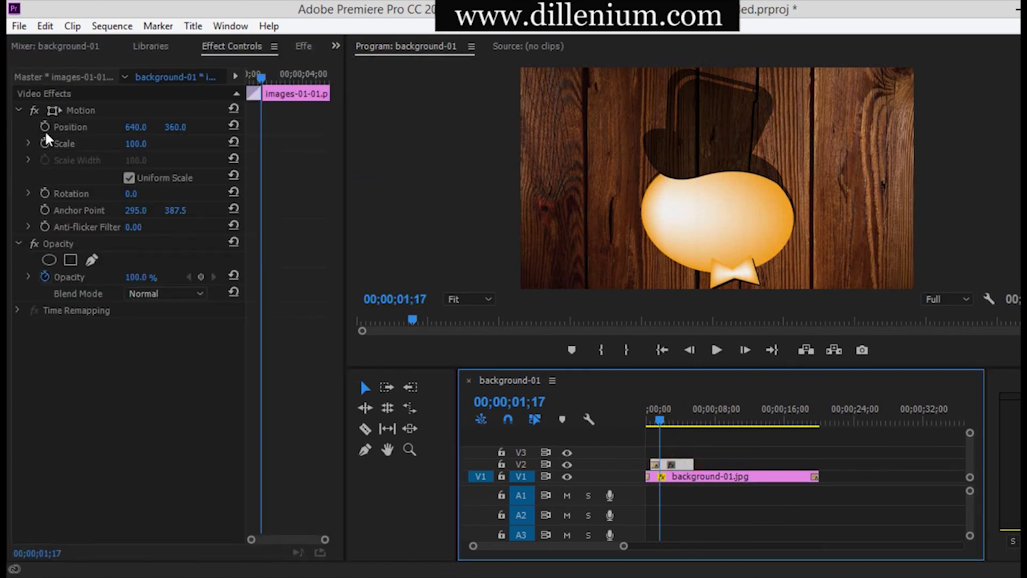
left_click(45, 143)
left_click(44, 126)
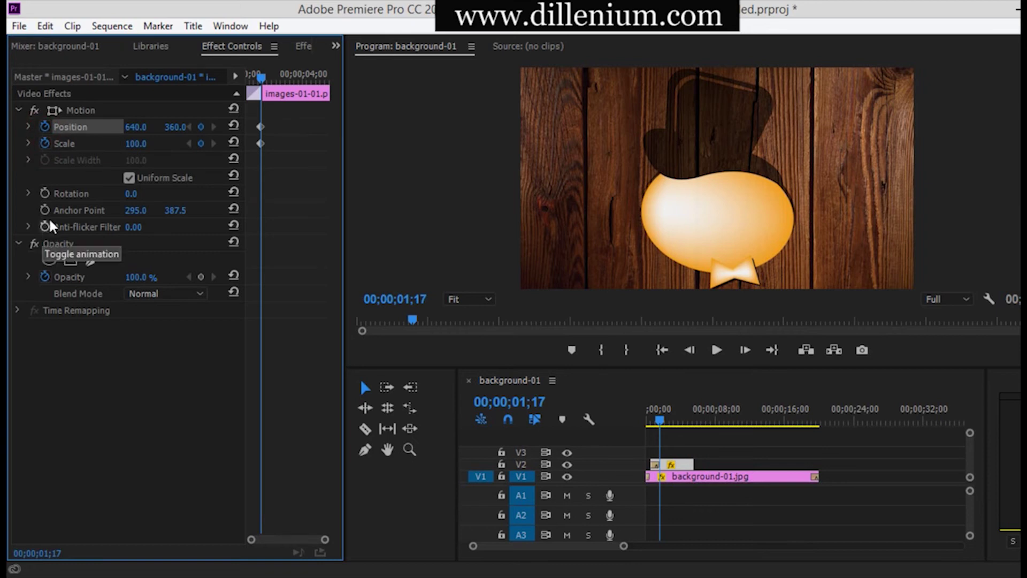
left_click(44, 193)
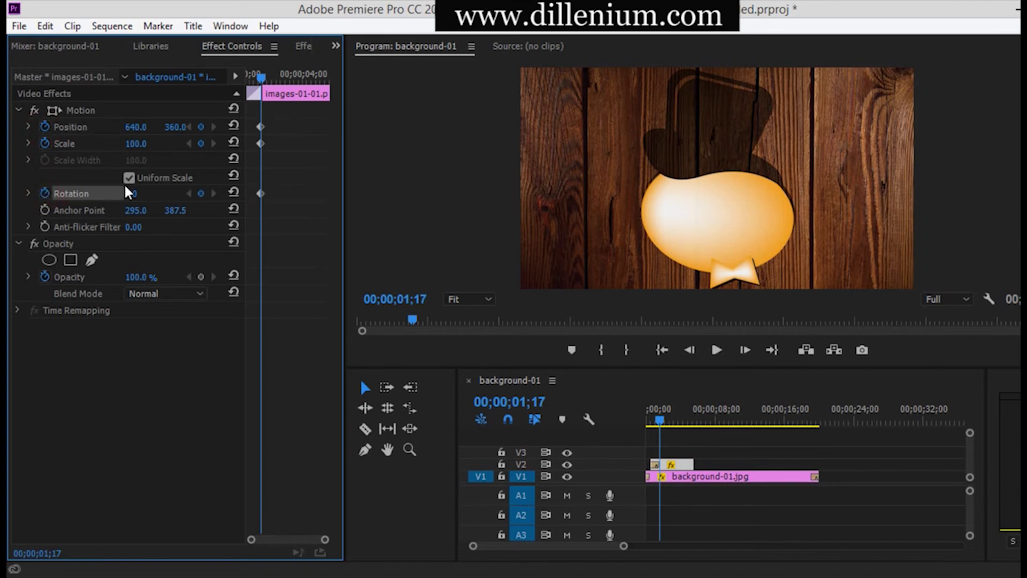
left_click(131, 193)
type("-10")
key("Return")
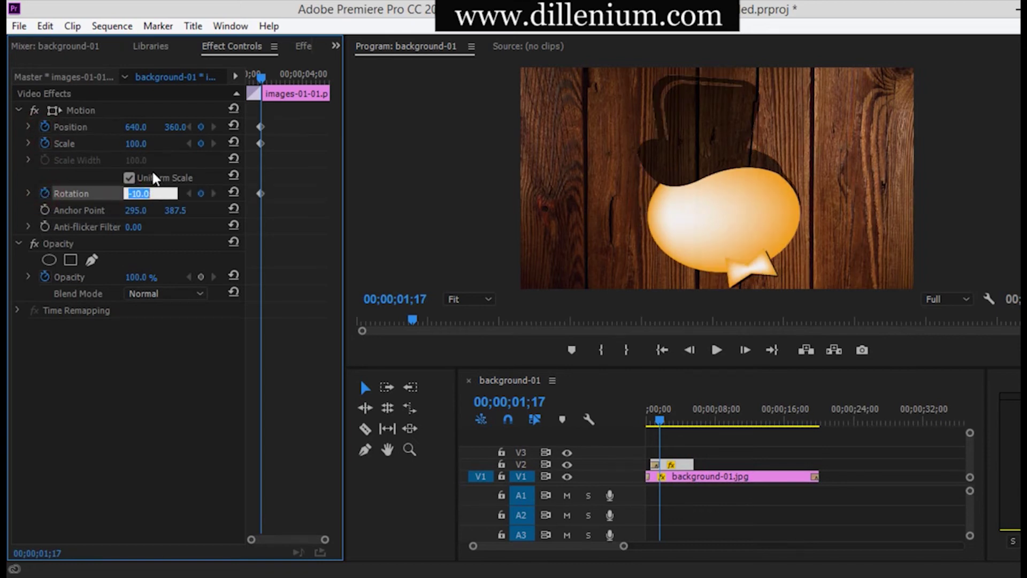
At 00;00;02;05, set the images-01-01.png clip's Scale to 70, Rotation to 0 and vertical Position to 280
left_click_drag(262, 79, 271, 78)
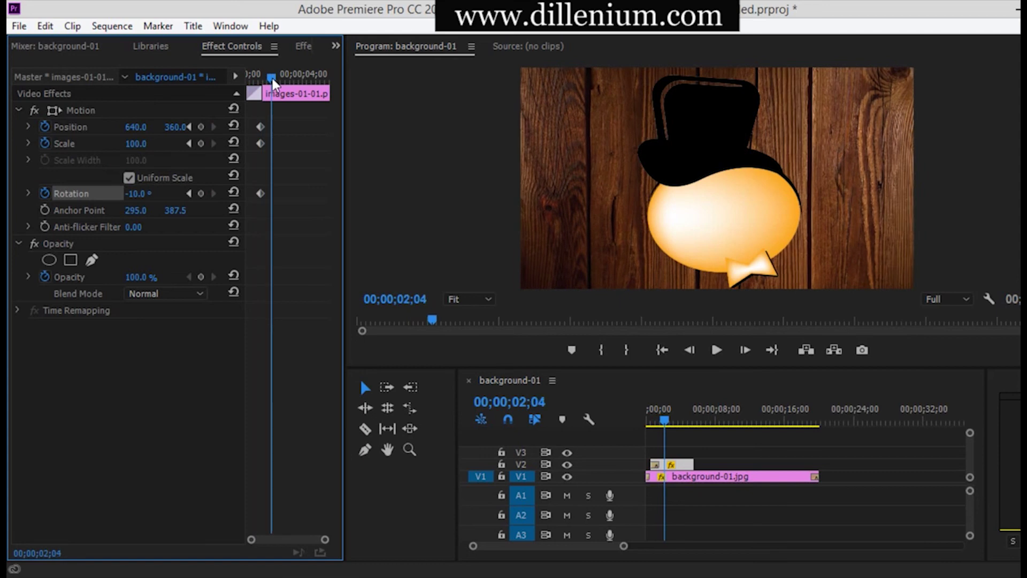
left_click(136, 145)
type("70")
key("Return")
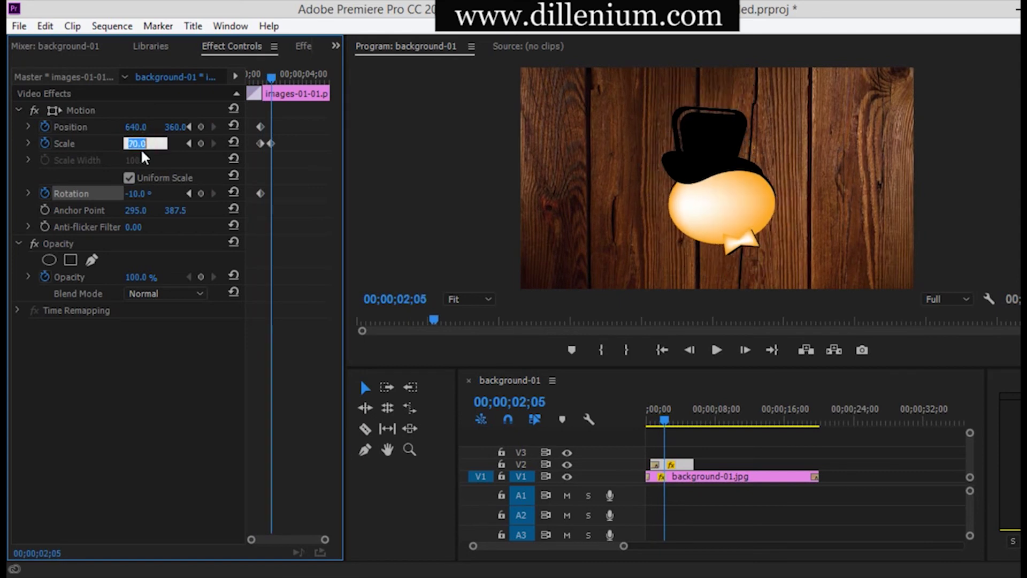
left_click(144, 194)
type("0")
key("Return")
left_click(177, 127)
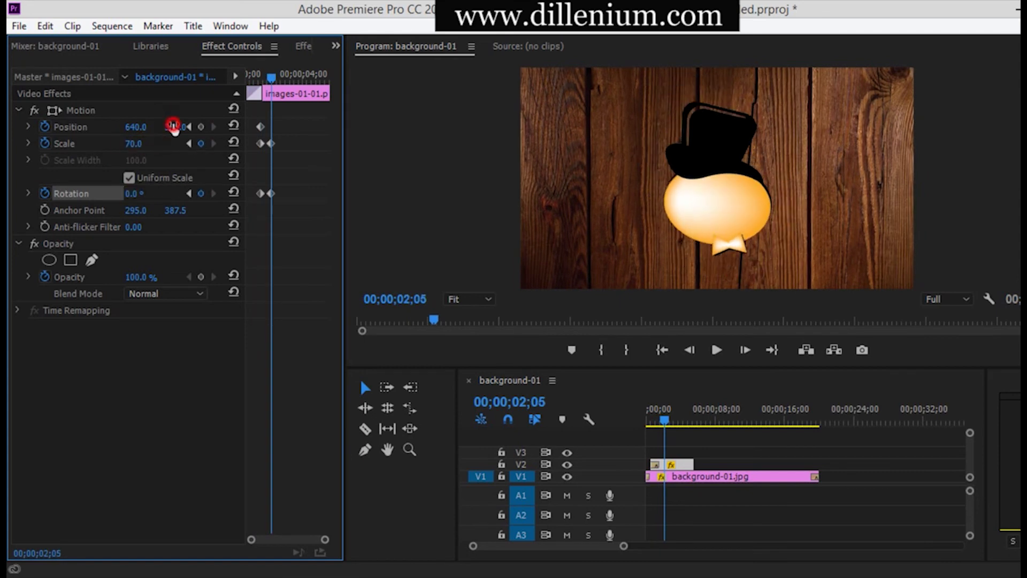
type("280")
key("Return")
Add Position, Scale and Rotation keyframes to the images-01-01.png clip at 00;00;02;25 and set its Scale to 54
left_click_drag(662, 425, 671, 415)
left_click(201, 126)
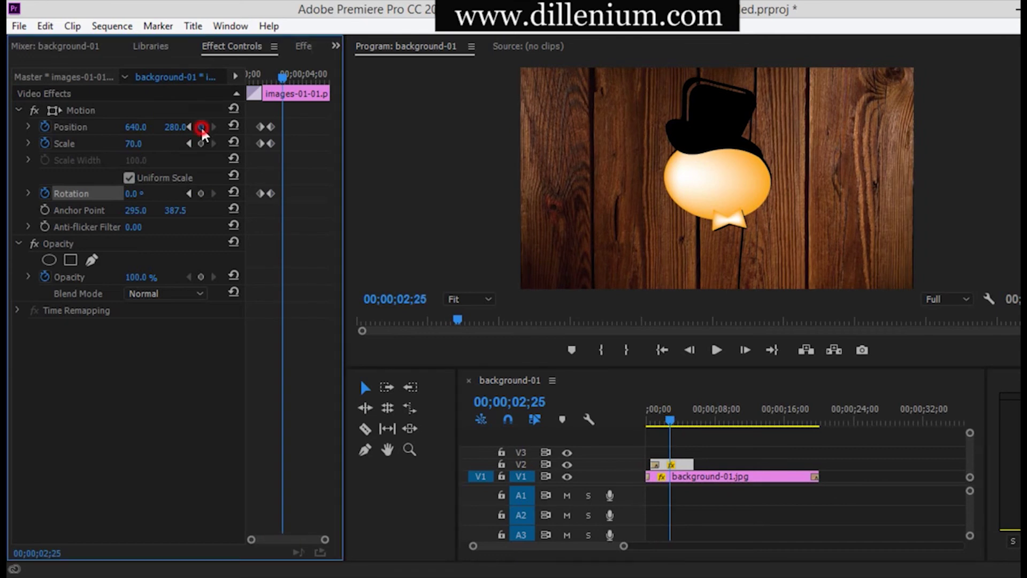
left_click(200, 144)
left_click(201, 194)
left_click(134, 143)
type("60")
key("Return")
type("54")
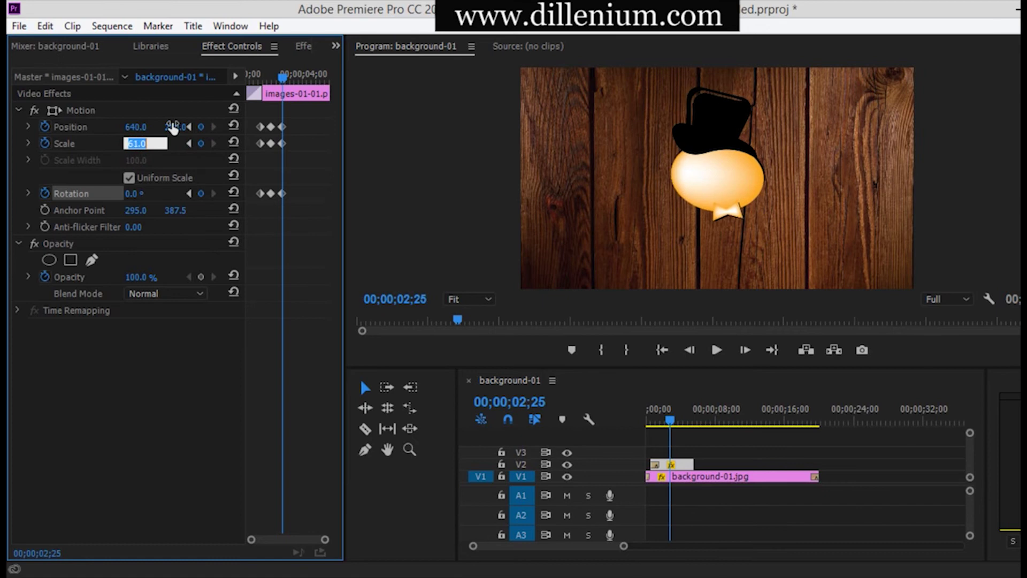
key("Return")
Reduce the images-01-01.png clip's vertical Position to 234 at 00;00;02;25
left_click(179, 127)
key("Down")
key("Down")
key("Down")
key("Down")
key("Down")
key("Down")
key("Down")
key("Down")
key("Down")
key("Down")
key("Down")
key("Down")
key("Down")
key("Down")
key("Down")
key("Down")
key("Down")
key("Down")
key("Down")
key("Down")
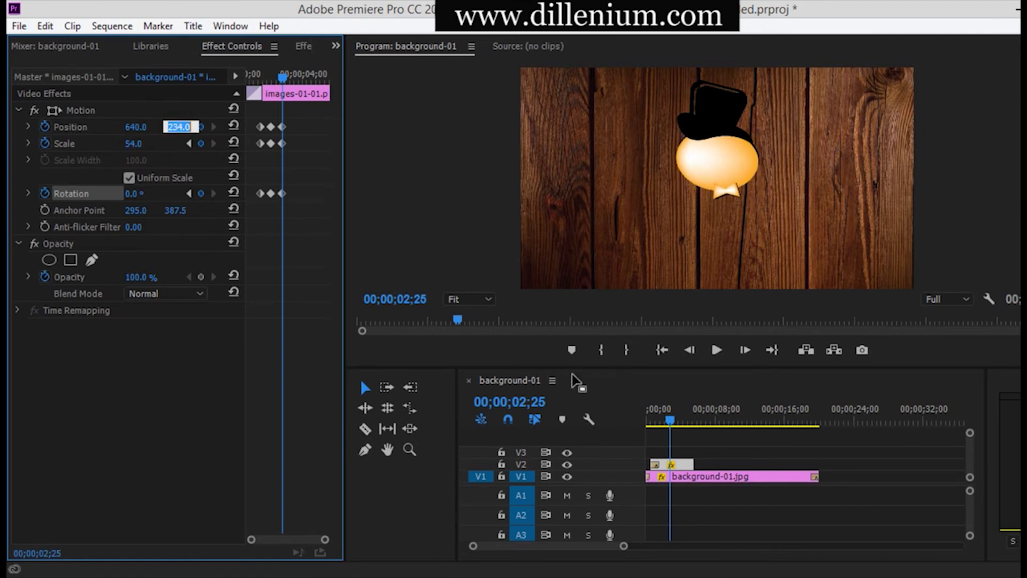
Extend the images-01-01.png clip to just before the background clip's end and apply the default transition to its end
left_click_drag(283, 75, 362, 91)
left_click_drag(693, 464, 809, 451)
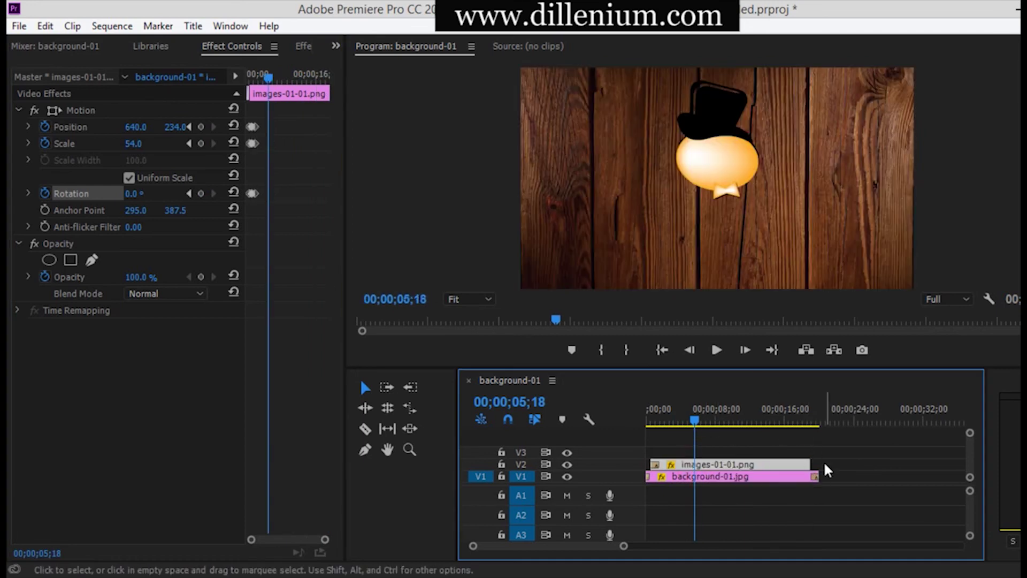
left_click(809, 464)
right_click(809, 464)
left_click(857, 436)
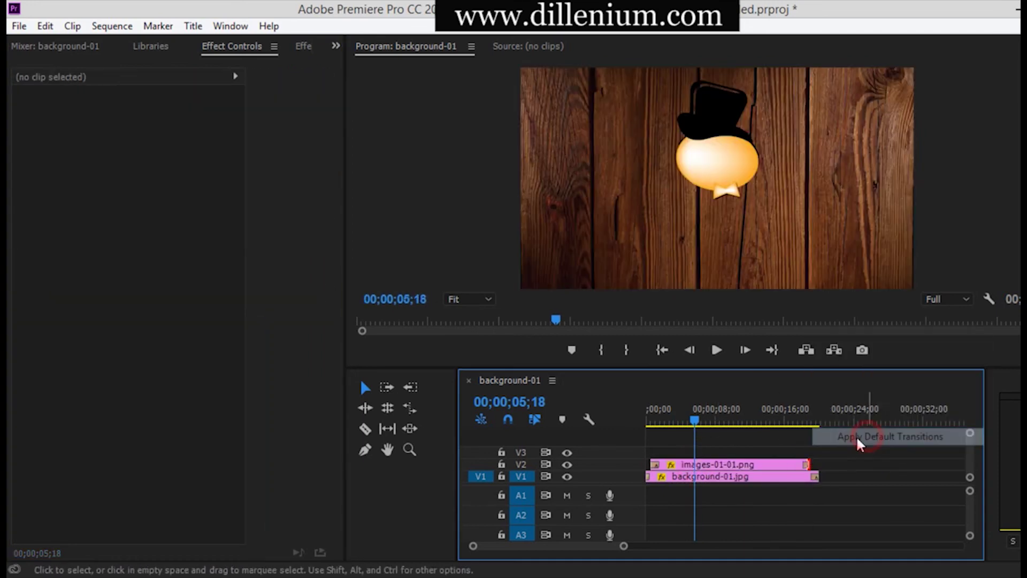
Play back the images-01-01.png animation from 00;00;00;16
left_click_drag(694, 425, 651, 427)
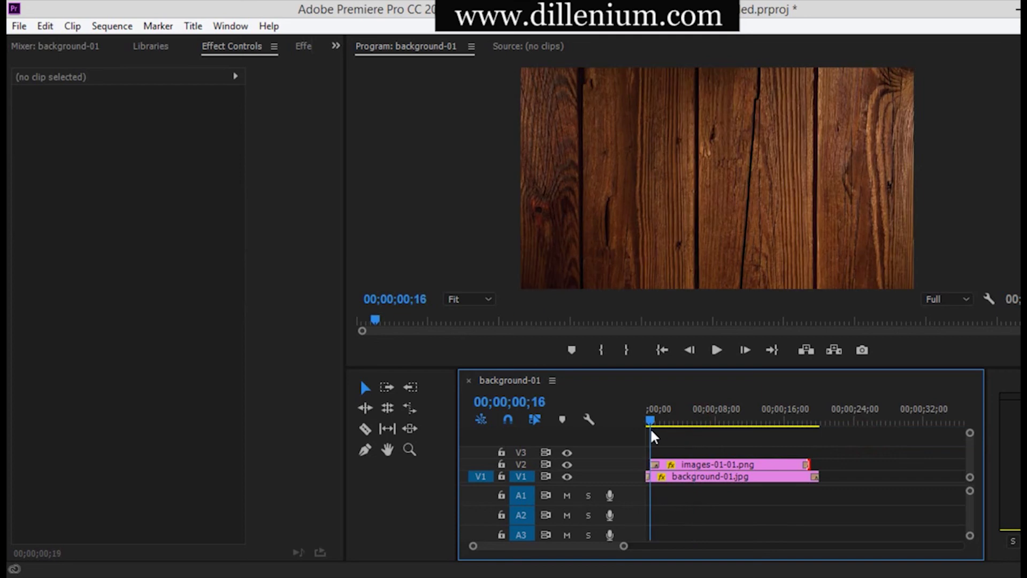
left_click(716, 351)
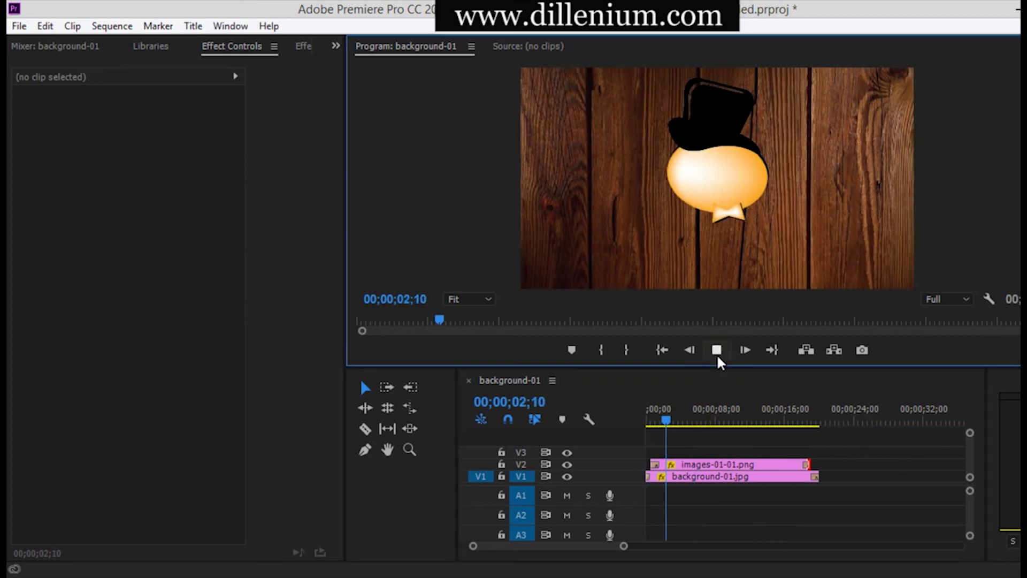
left_click(716, 350)
Place images-01-02.png on track V3 starting at 00;00;03;17 and apply the default transition to its start
left_click(100, 251)
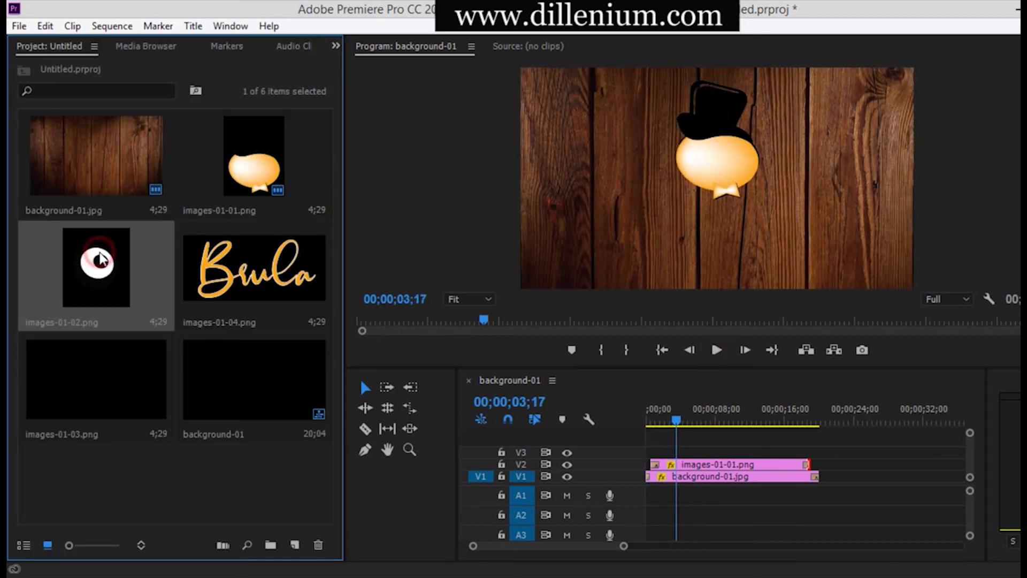
left_click_drag(712, 436, 682, 448)
right_click(682, 453)
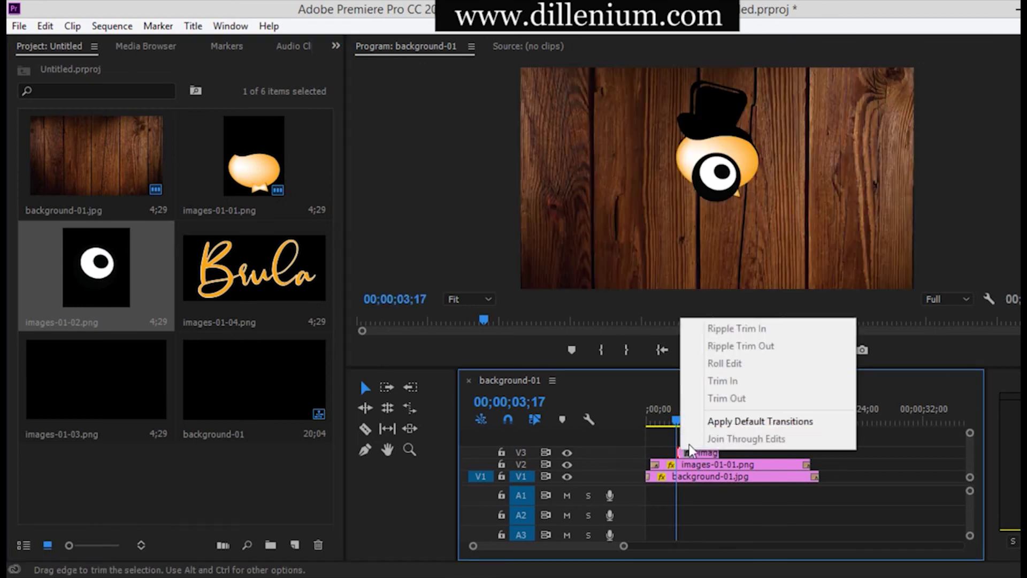
left_click(719, 422)
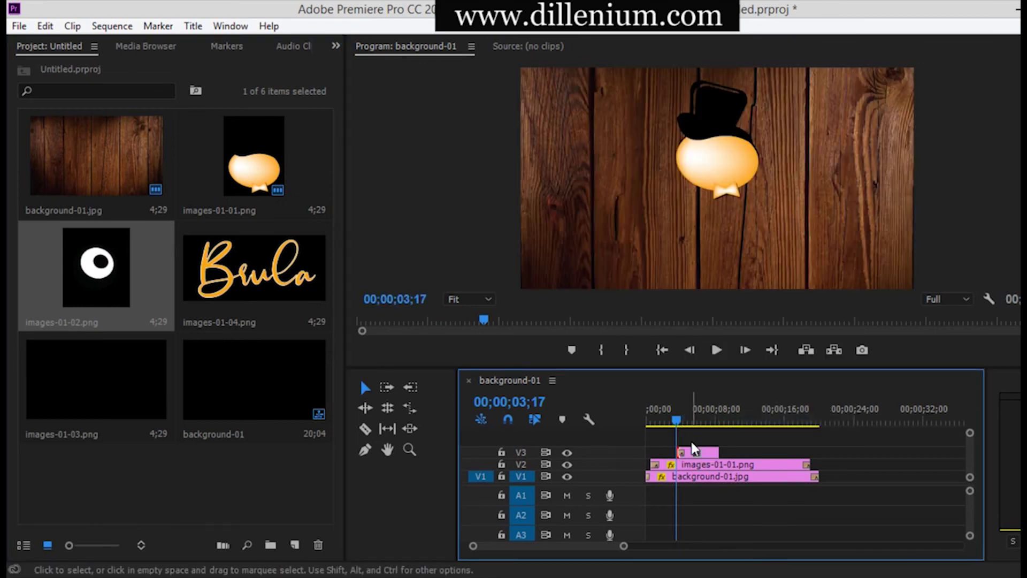
Add Position and Scale keyframes to the images-01-02.png clip at 00;00;03;17, keeping the current values
left_click(709, 452)
left_click(335, 47)
left_click(361, 153)
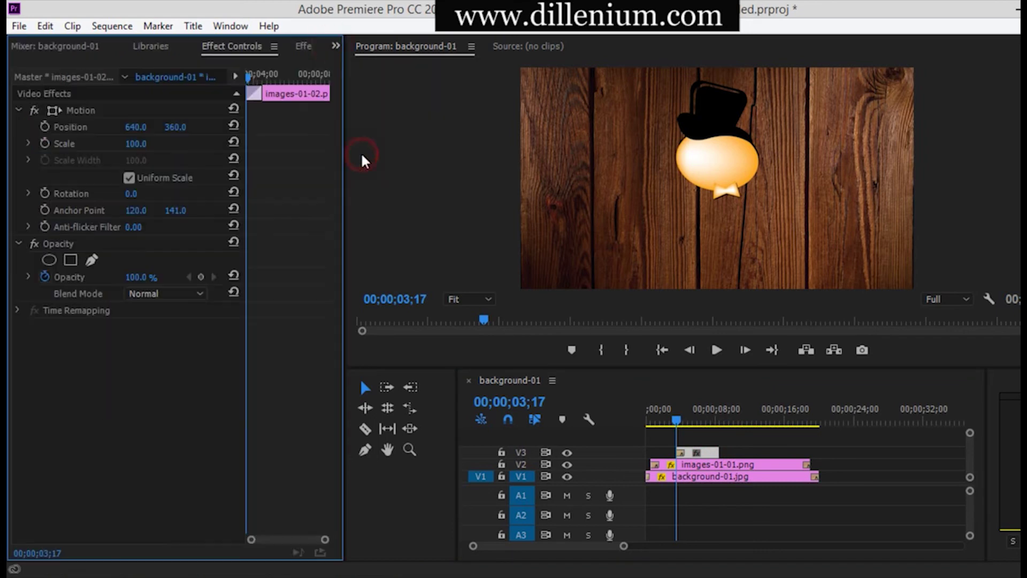
left_click(44, 127)
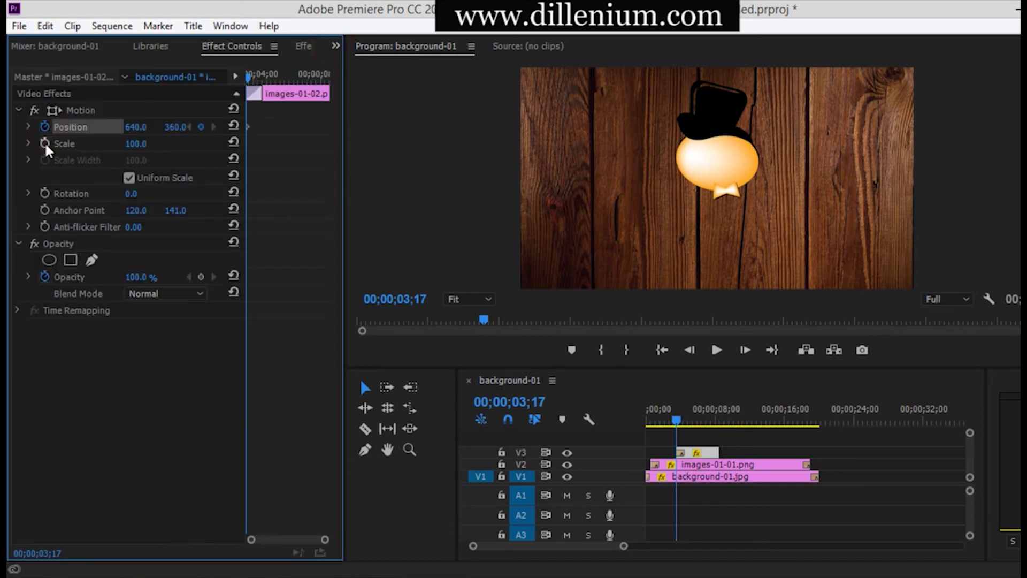
left_click(45, 143)
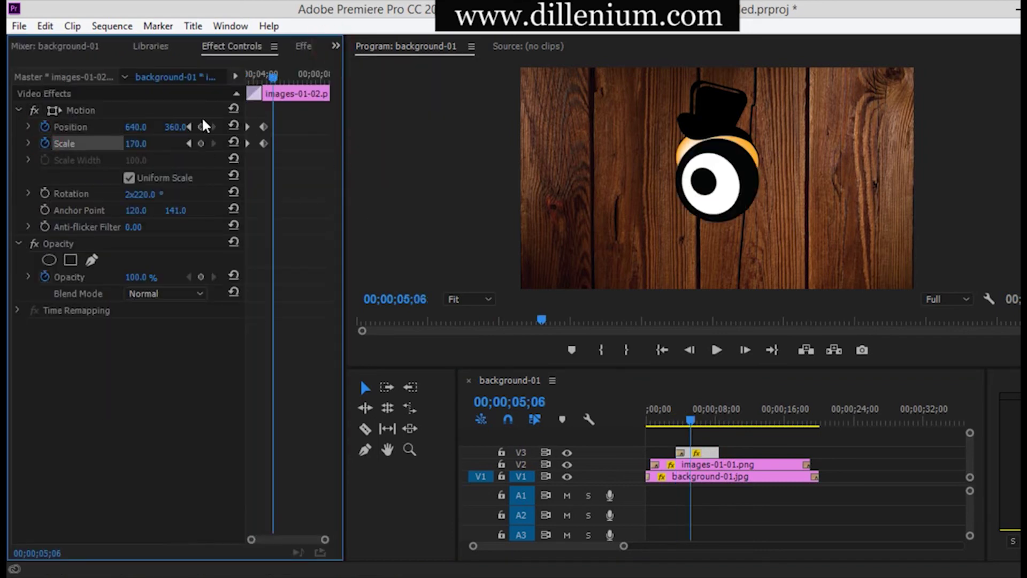
At 00;00;05;06, add Position and Scale keyframes to the images-01-02.png clip with Scale 60 and vertical Position 290
left_click(201, 126)
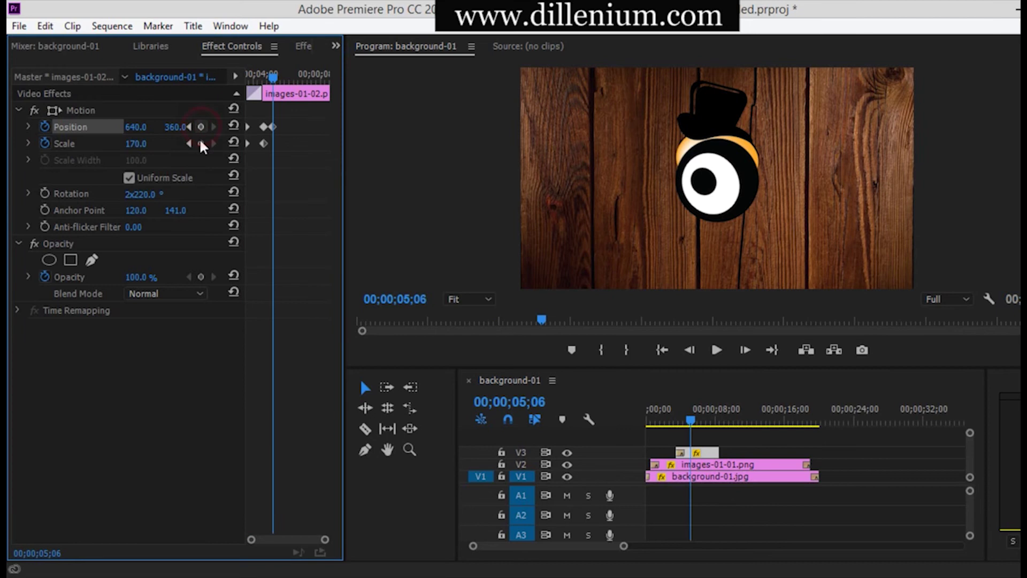
left_click(200, 144)
left_click(137, 143)
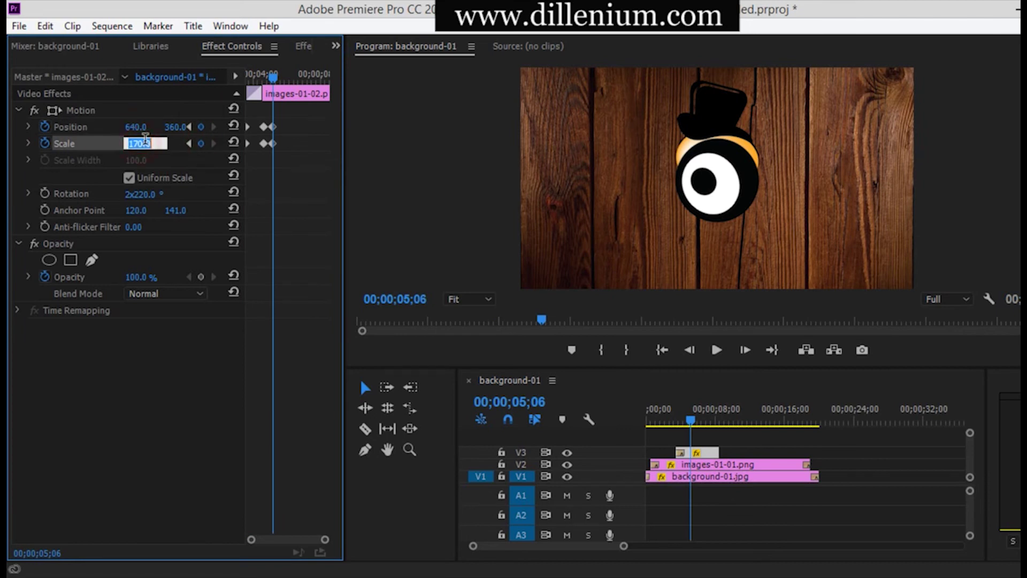
type("60")
key("Return")
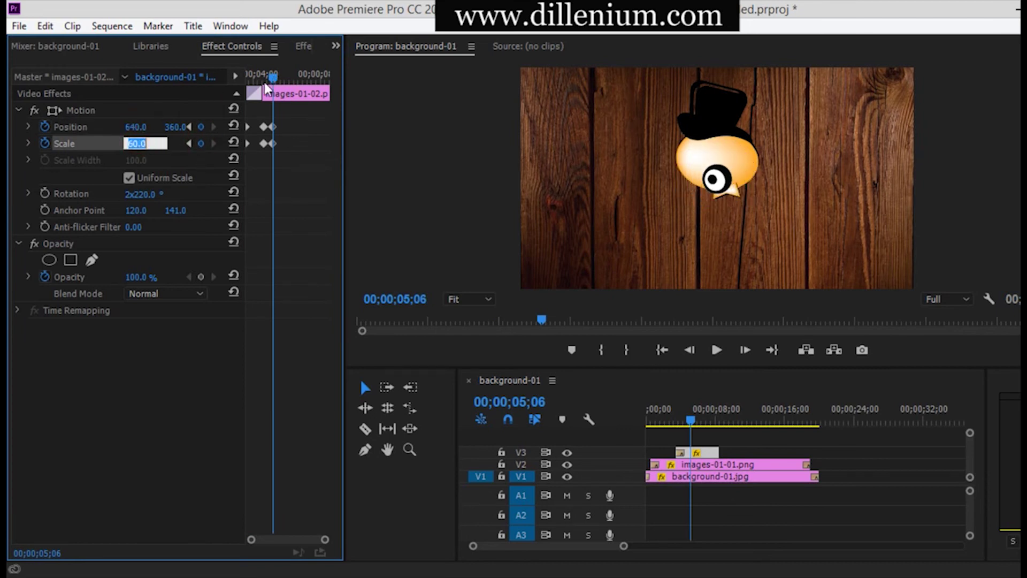
left_click(177, 127)
type("290")
key("Return")
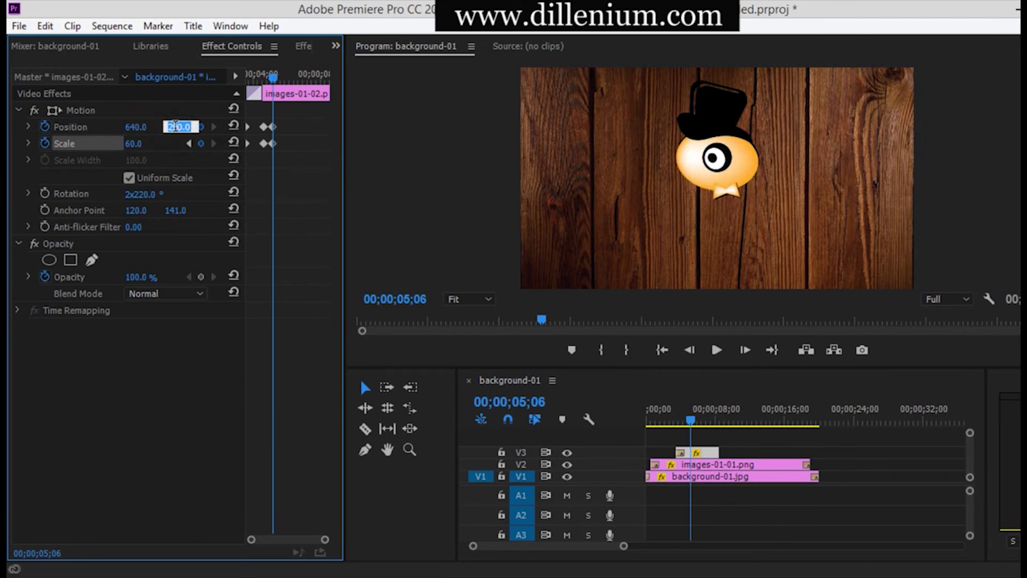
Set the images-01-02.png clip's Scale to 50 and its horizontal Position to 680 at 00;00;05;06
left_click(137, 143)
type("50")
key("Return")
left_click(138, 127)
type("690")
key("Return")
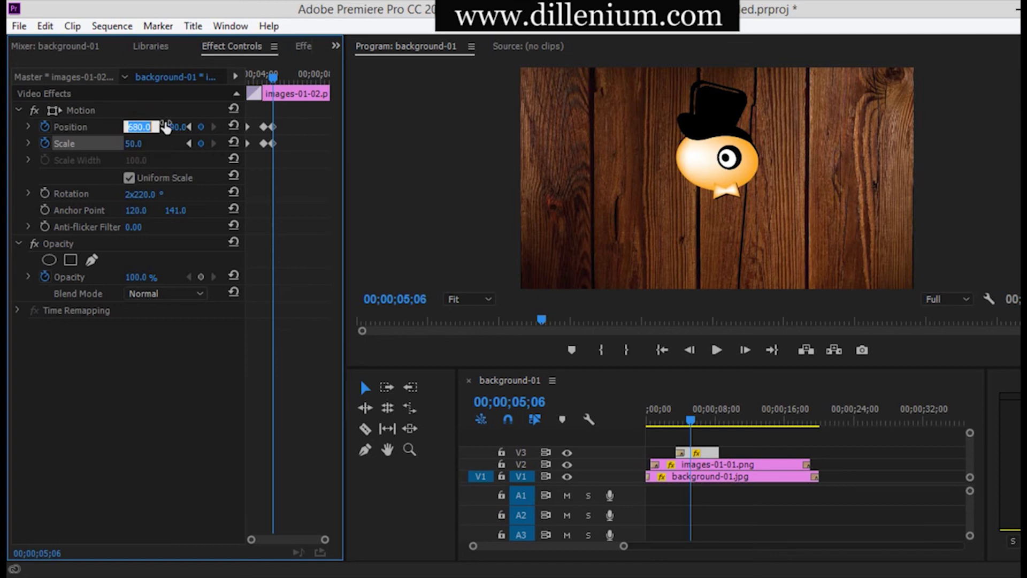
Fine-tune the eye in images-01-02.png with a vertical Position of 280 and a Scale of 47
left_click(177, 127)
type("280")
key("Return")
left_click(139, 144)
type("47")
key("Return")
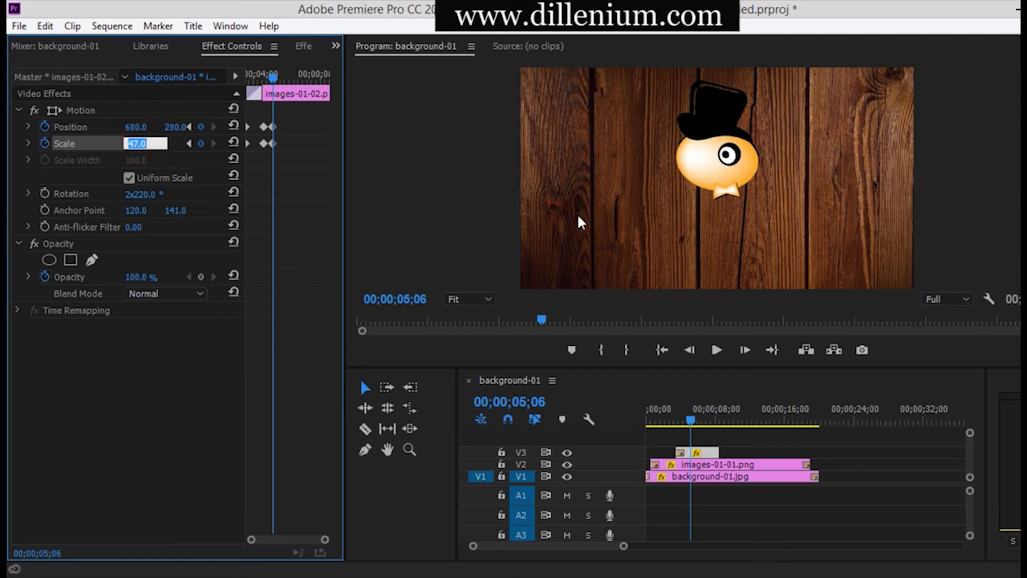
Play back the eye animation and extend the images-01-02.png clip to the end of the images-01-01.png clip
left_click_drag(273, 79, 705, 426)
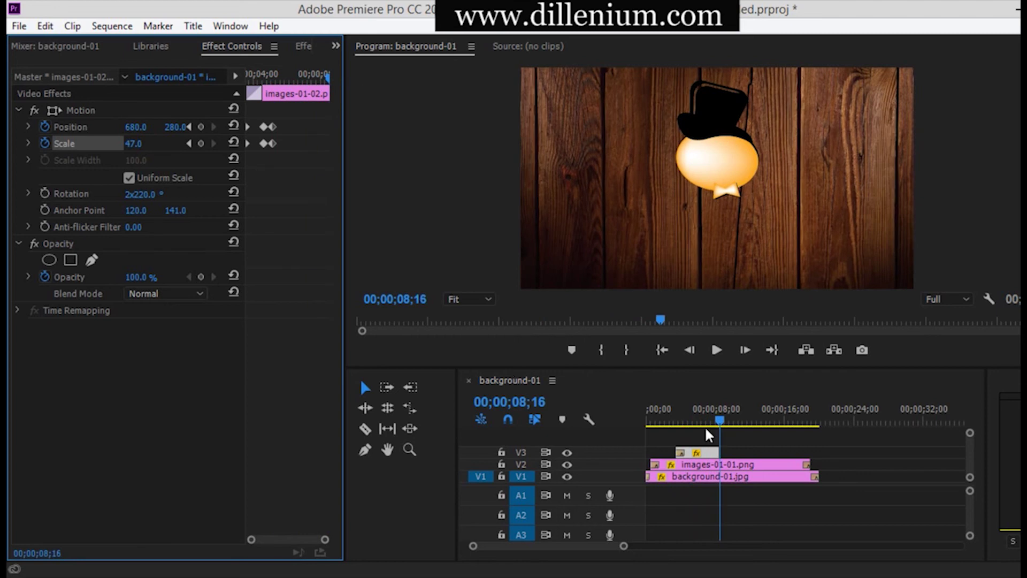
left_click(672, 411)
left_click(718, 349)
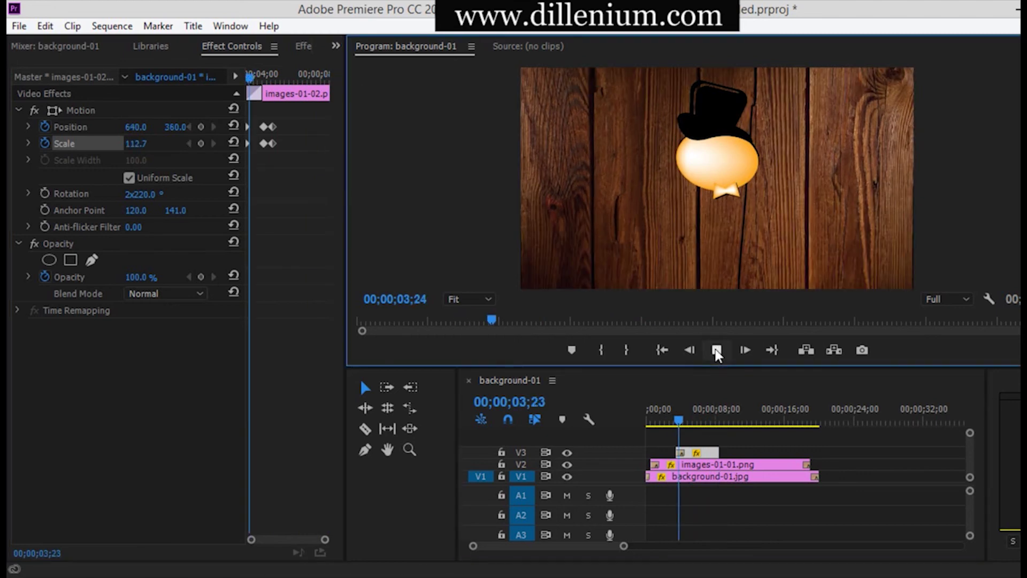
left_click(717, 349)
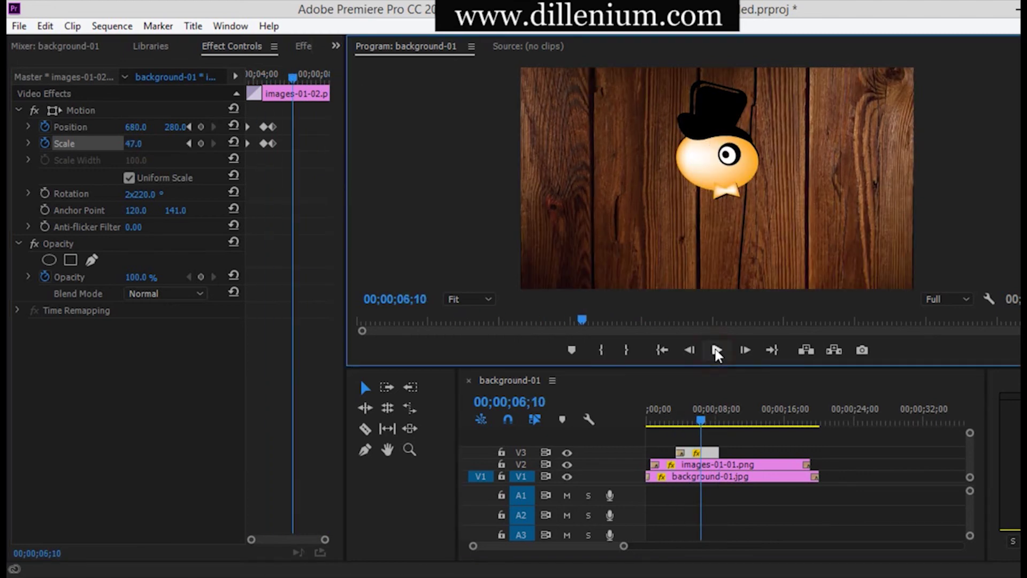
left_click_drag(703, 420, 817, 452)
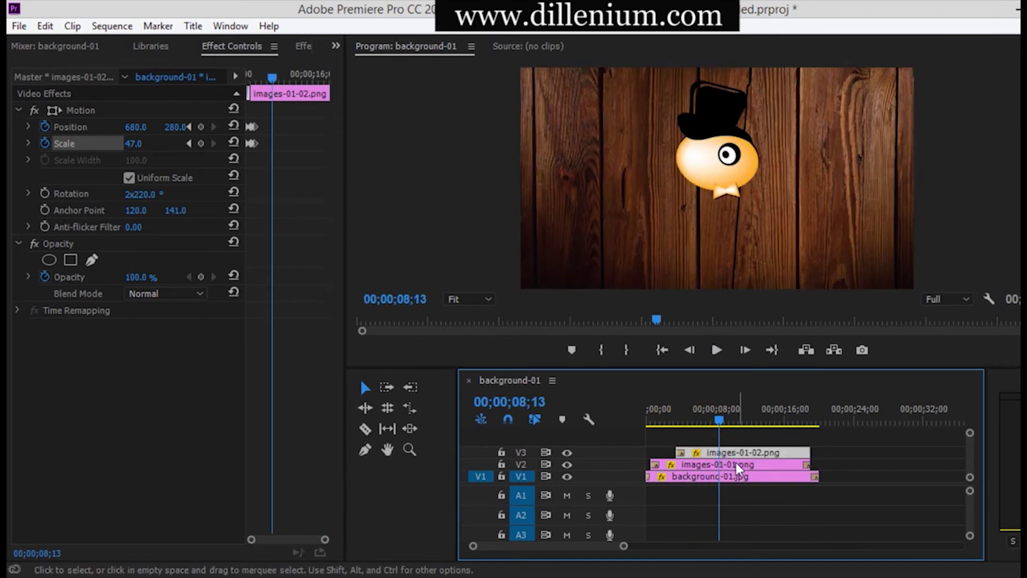
Place a second images-01-02.png on new track V4 starting at 00;00;05;15 and apply the default transition to its start
mouse_move(719, 420)
left_mouse_down()
mouse_move(689, 419)
mouse_move(698, 420)
left_mouse_up()
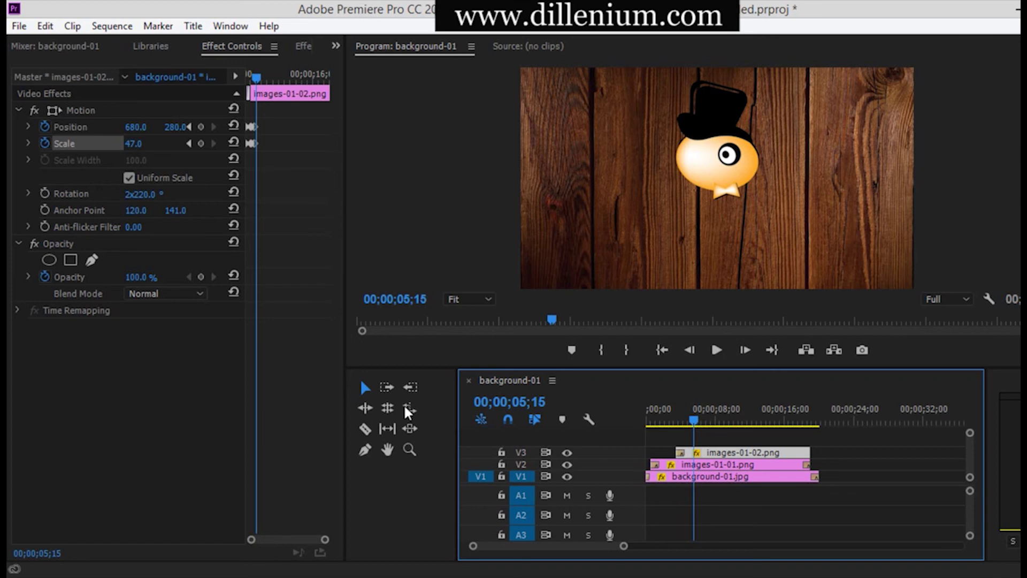
left_click(335, 46)
left_click(344, 64)
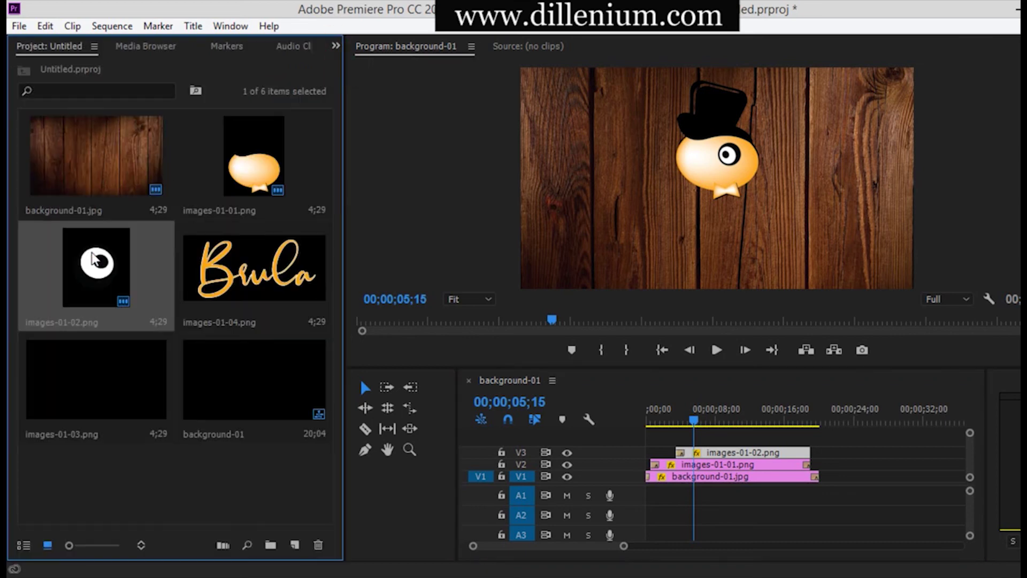
left_click_drag(94, 259, 704, 413)
right_click(697, 439)
left_click(757, 543)
Start Position, Scale and Rotation keyframes for the V4 images-01-02.png clip at 00;00;06;21
left_click(337, 46)
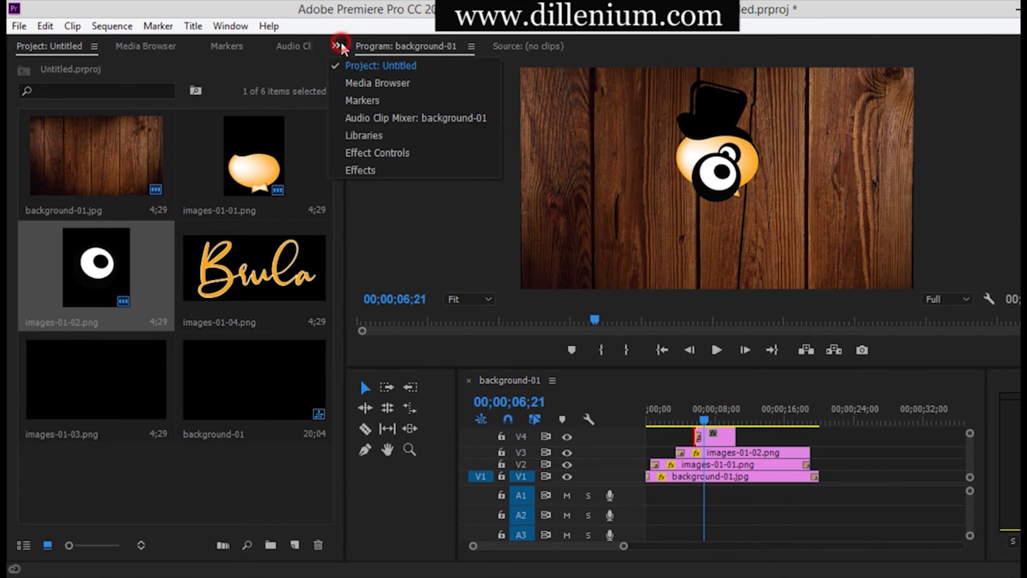
left_click(365, 152)
left_click(719, 435)
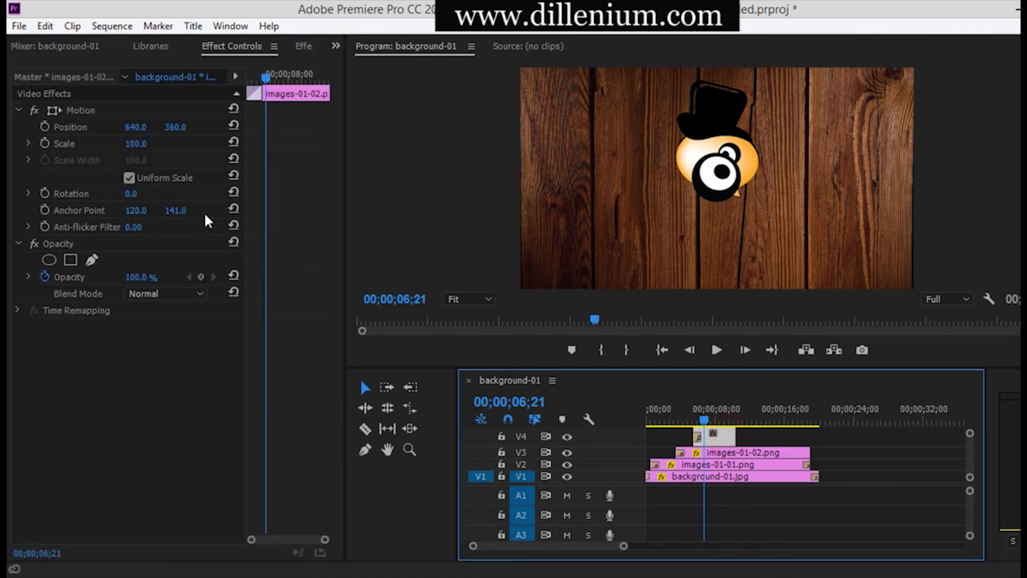
left_click(45, 127)
left_click(44, 143)
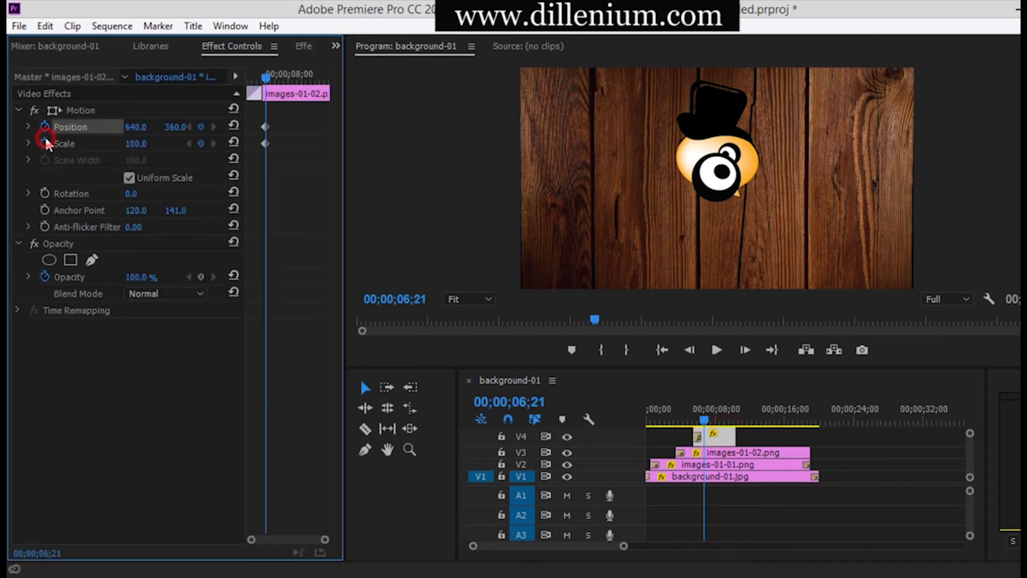
left_click(45, 193)
Add Position, Scale and Rotation keyframes to the V4 eye clip at 00;00;07;07 and set its Rotation to 2x250°
left_click_drag(265, 78, 275, 78)
left_click(200, 127)
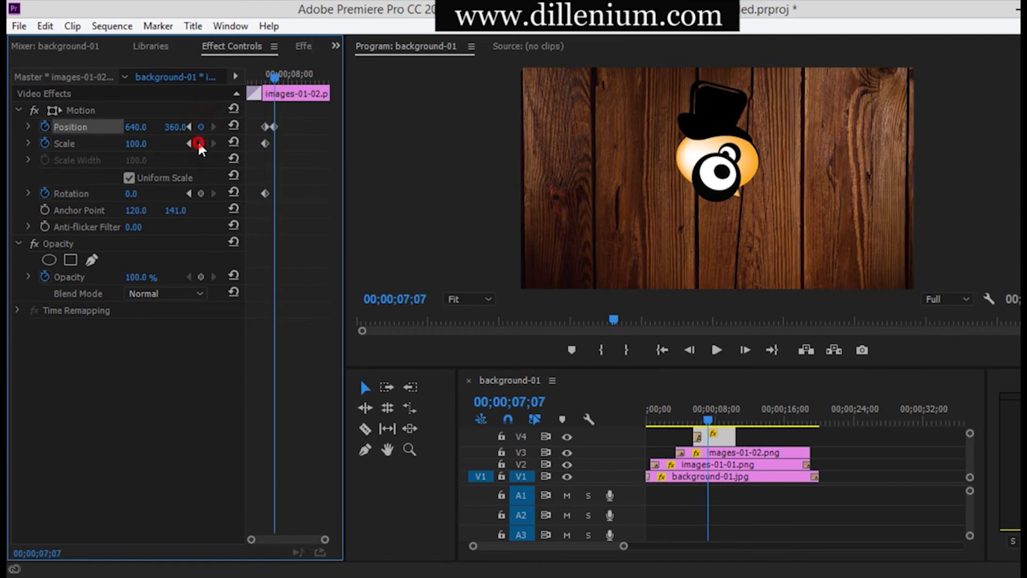
left_click(200, 144)
left_click(201, 193)
left_click(144, 193)
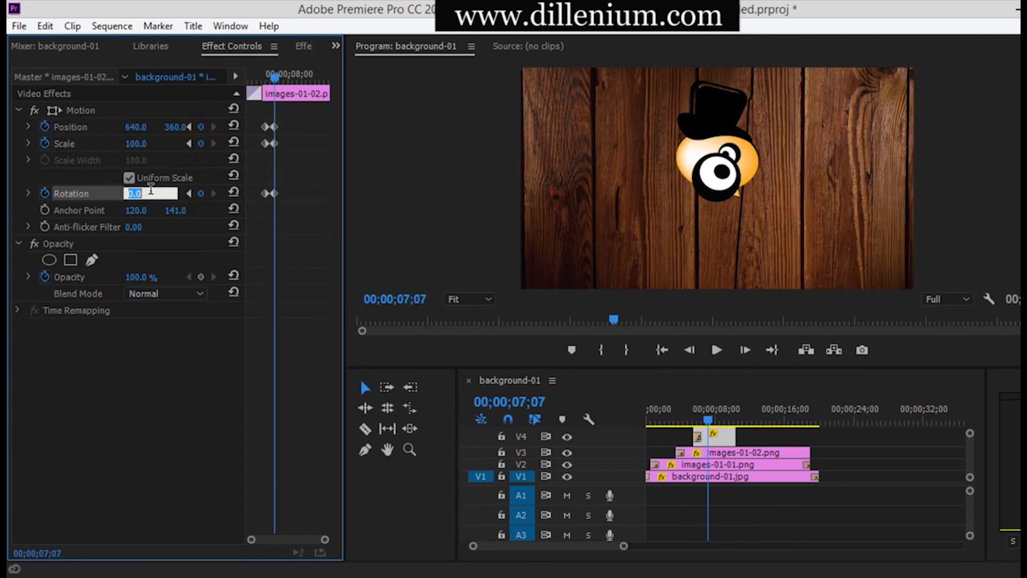
scroll(151, 191, "up", 19)
scroll(151, 190, "up", 13)
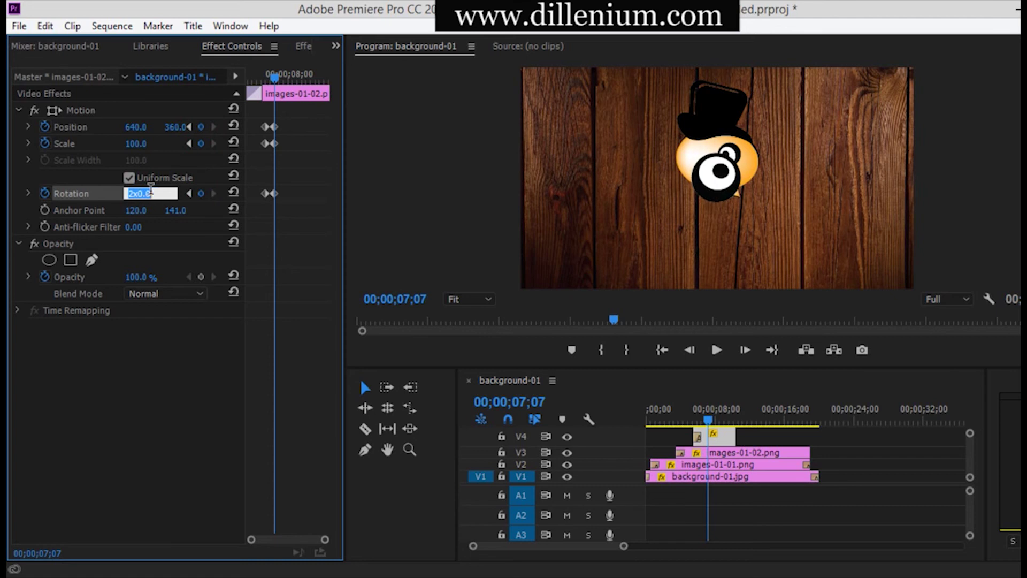
Set the V4 eye's Scale to 40 and Position to 590, 290 at 00;00;07;07, and adjust its Rotation to 2x230°
left_click(145, 143)
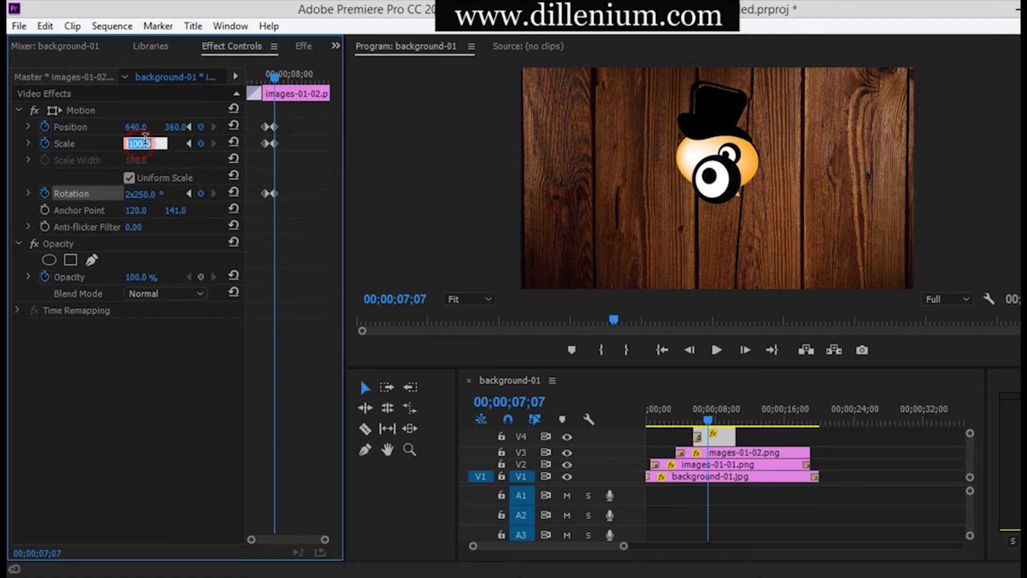
type("40")
key("Return")
left_click(175, 126)
scroll(175, 123, "down", 7)
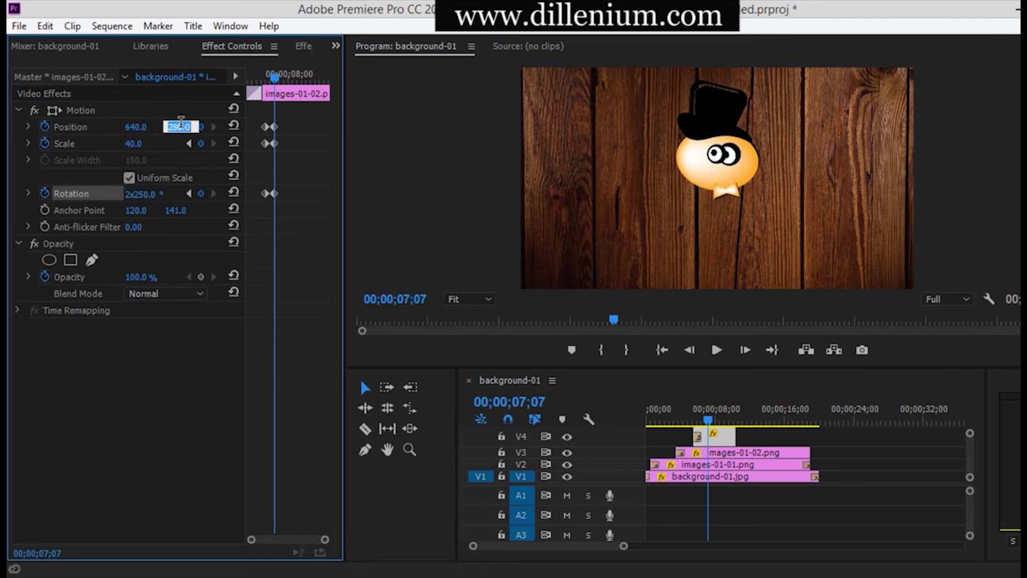
left_click(140, 126)
scroll(141, 123, "down", 1)
scroll(141, 124, "down", 4)
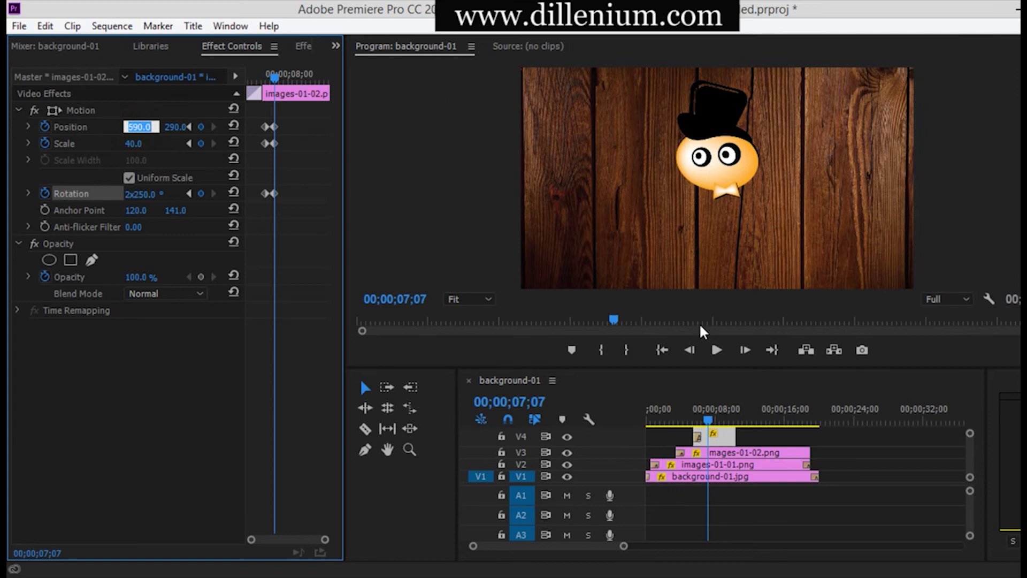
left_click(273, 193)
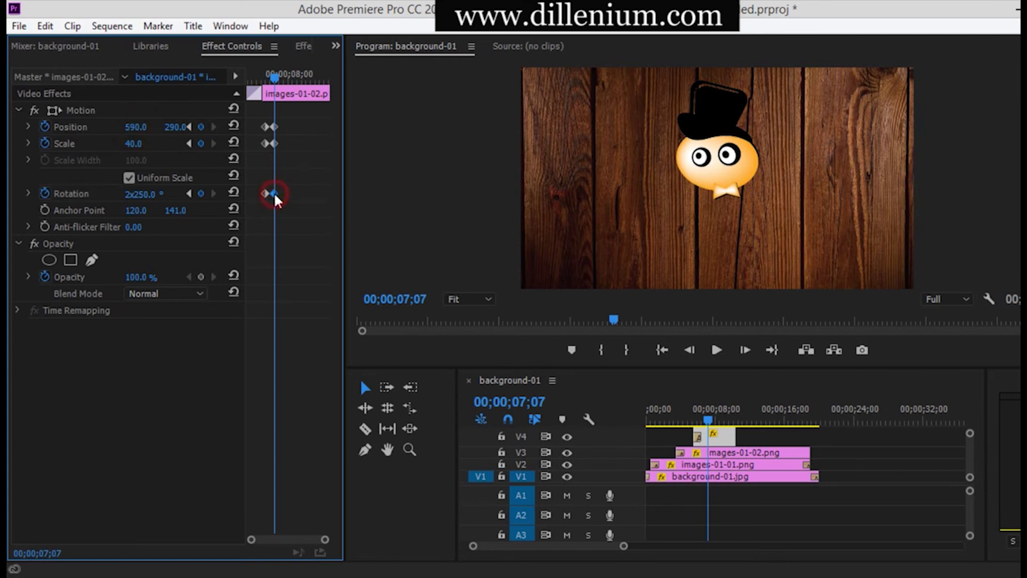
left_click(150, 190)
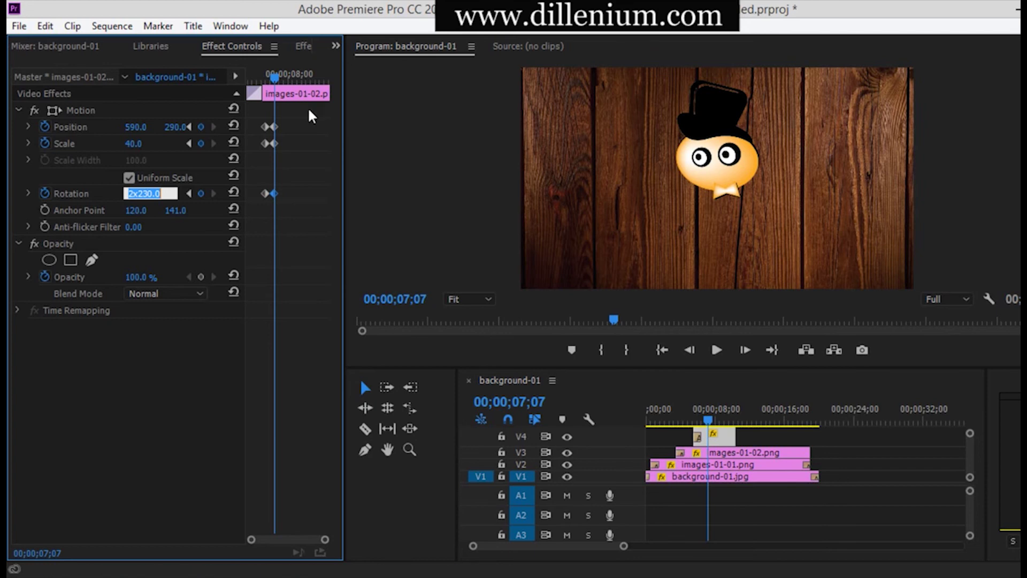
Extend the V4 images-01-02.png clip to the end of the V3 clip and play back the eye animation
left_click_drag(274, 76, 334, 112)
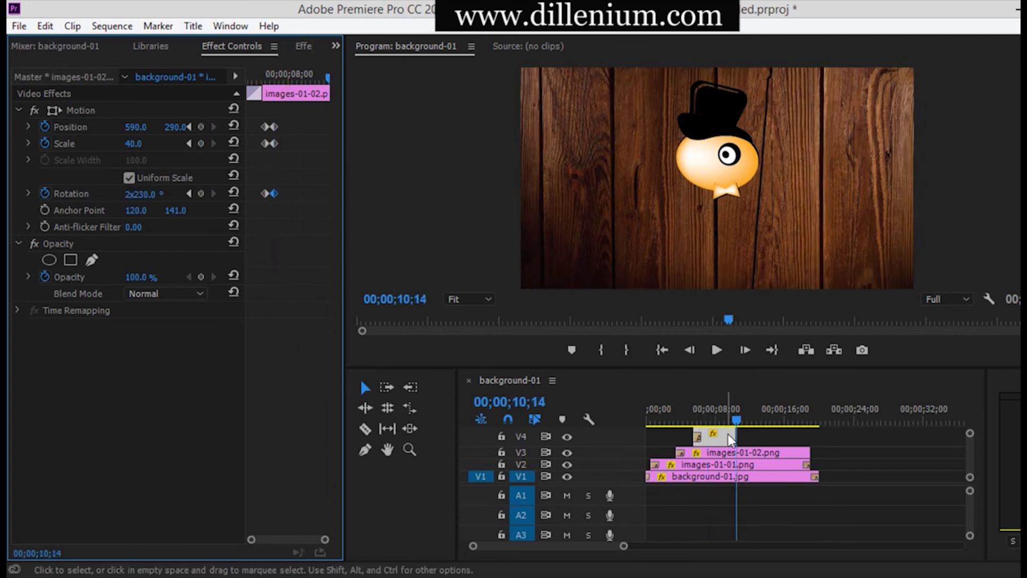
left_click_drag(736, 434, 803, 434)
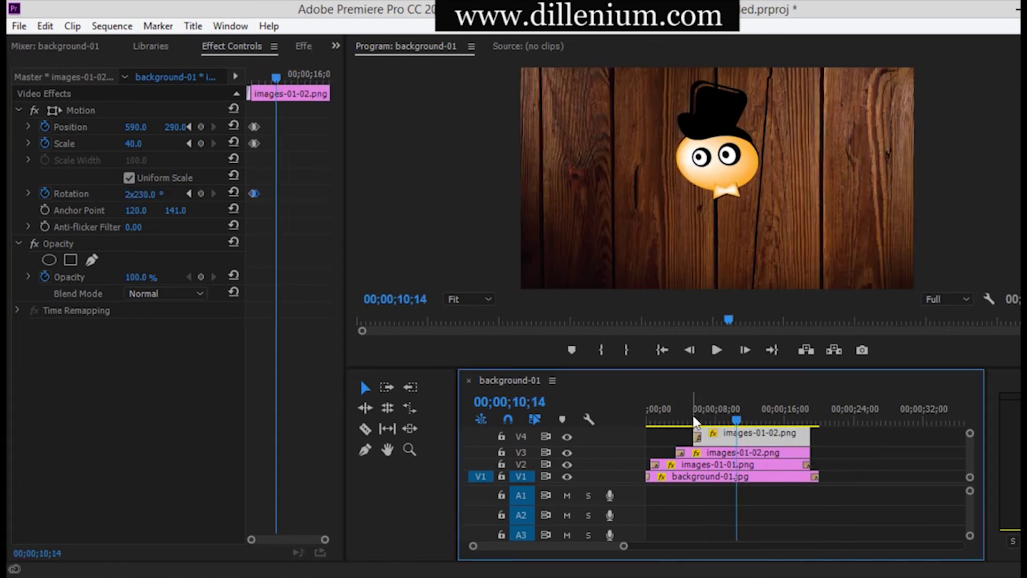
left_click(682, 410)
left_click(716, 351)
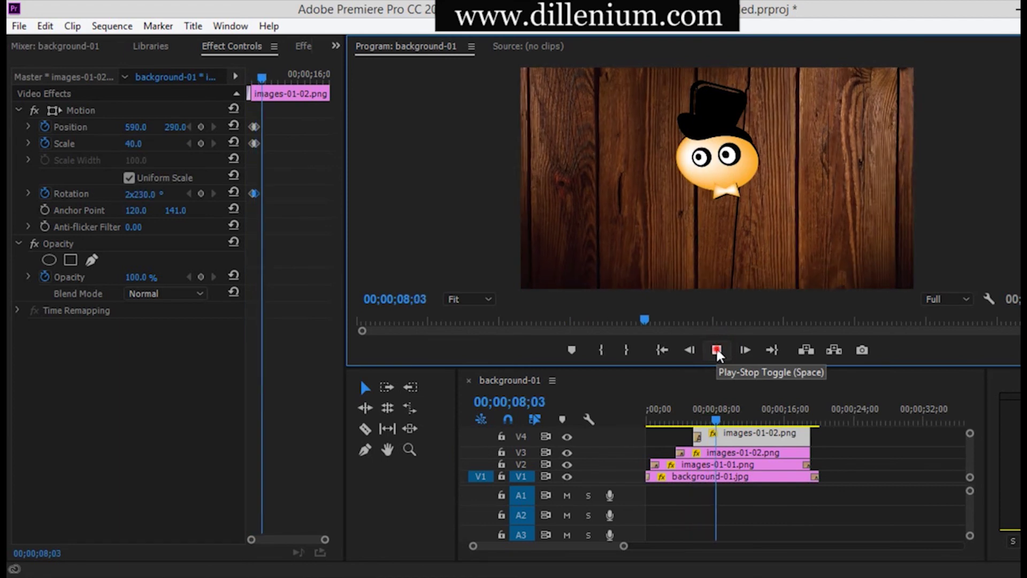
left_click(716, 351)
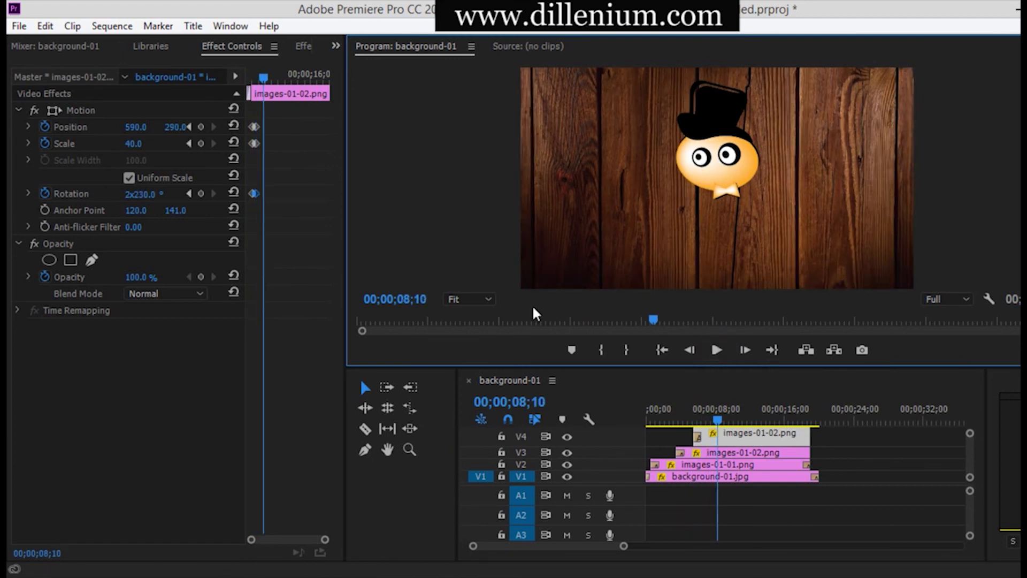
Reorder images-01-03.png after background-01 in the project bin and add a new video track V5 above V4
left_click(336, 46)
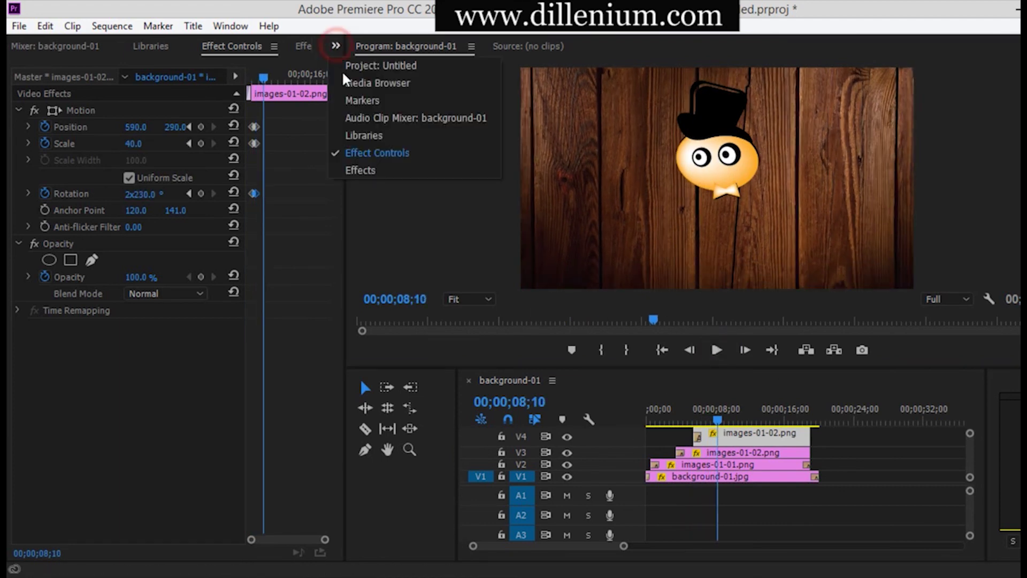
left_click(383, 65)
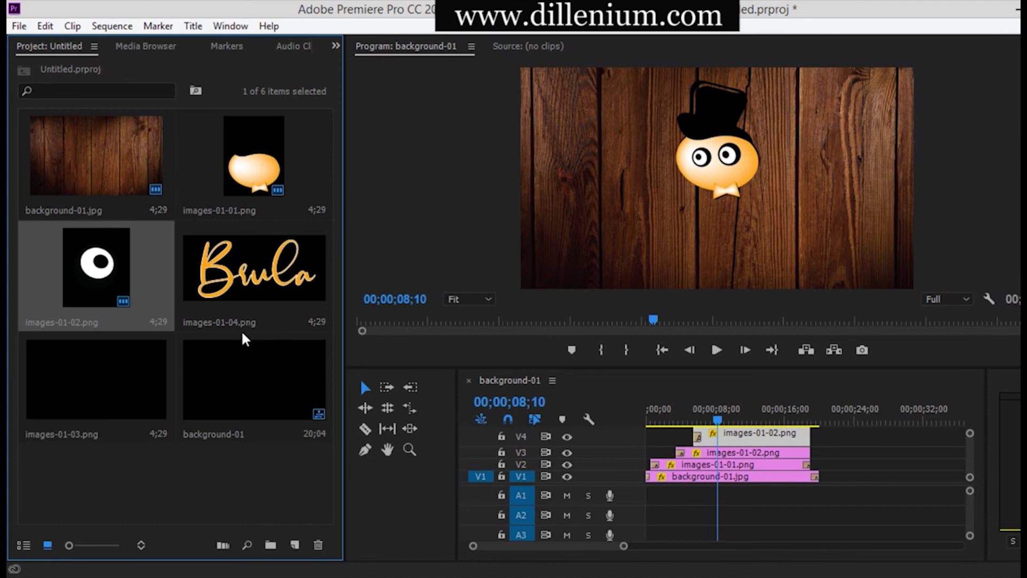
left_click_drag(108, 399, 273, 466)
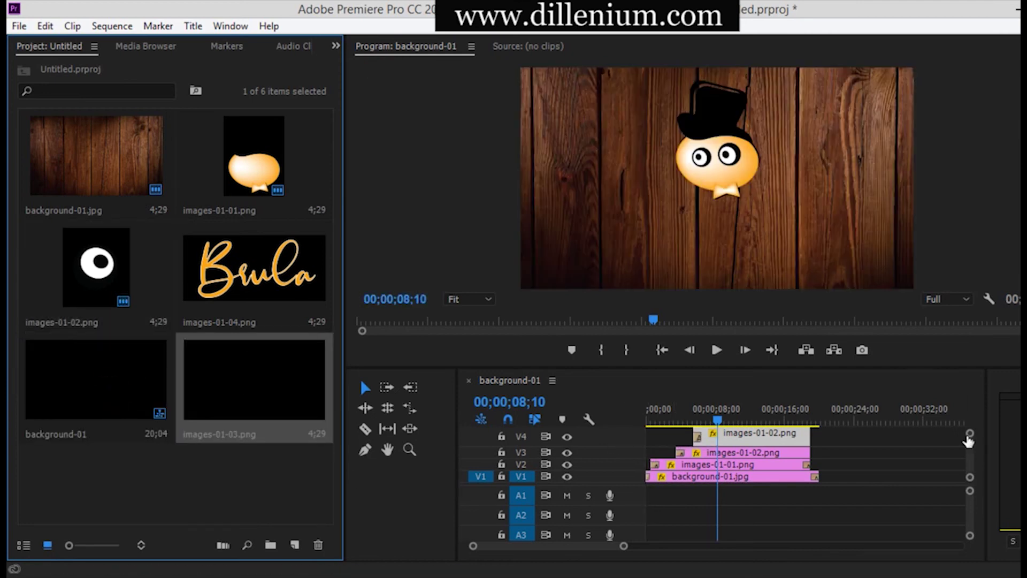
left_click_drag(968, 436, 961, 411)
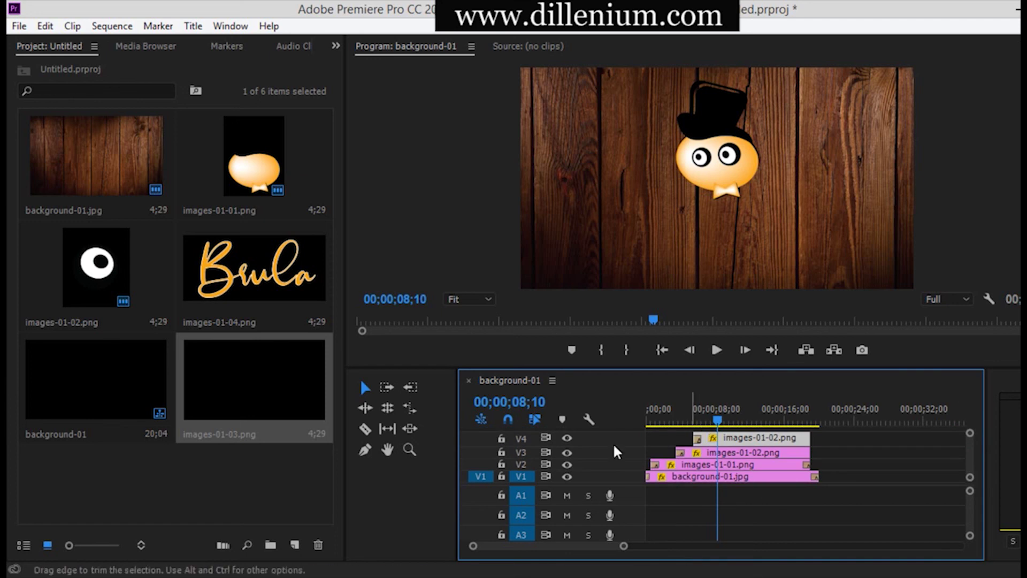
right_click(583, 437)
left_click(642, 283)
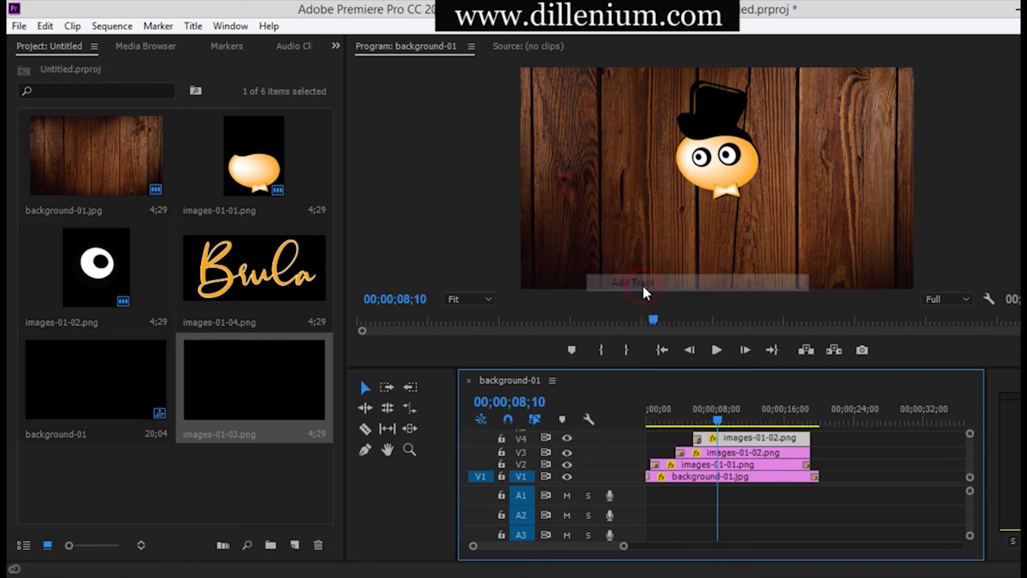
left_click_drag(680, 431, 940, 443)
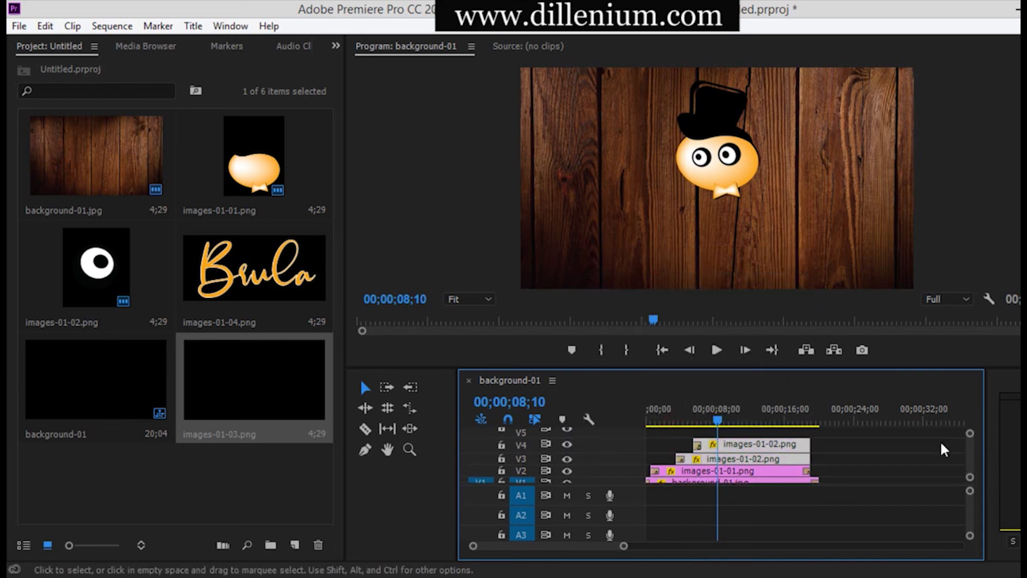
left_click(916, 433)
Place images-01-03.png on track V5 just before the playhead and apply the default transition to its start
mouse_move(141, 369)
left_mouse_down()
mouse_move(194, 357)
mouse_move(731, 441)
mouse_move(143, 353)
left_mouse_up()
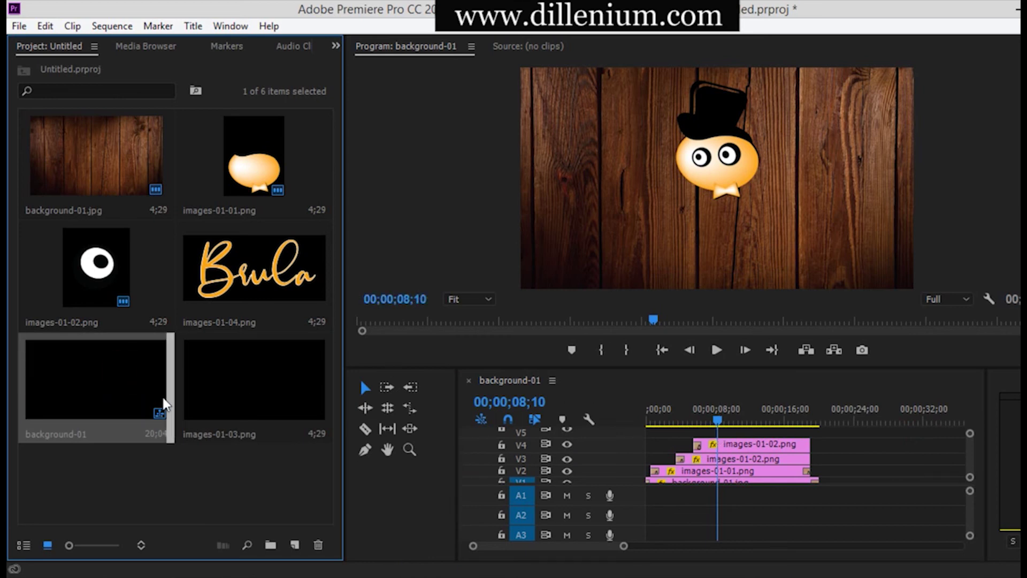
left_click(280, 377)
left_click_drag(280, 377, 722, 412)
right_click(714, 434)
left_click(770, 537)
Start Position and Scale keyframes for the images-01-03.png clip at 00;00;08;16 and set its Scale to 70
left_click(337, 46)
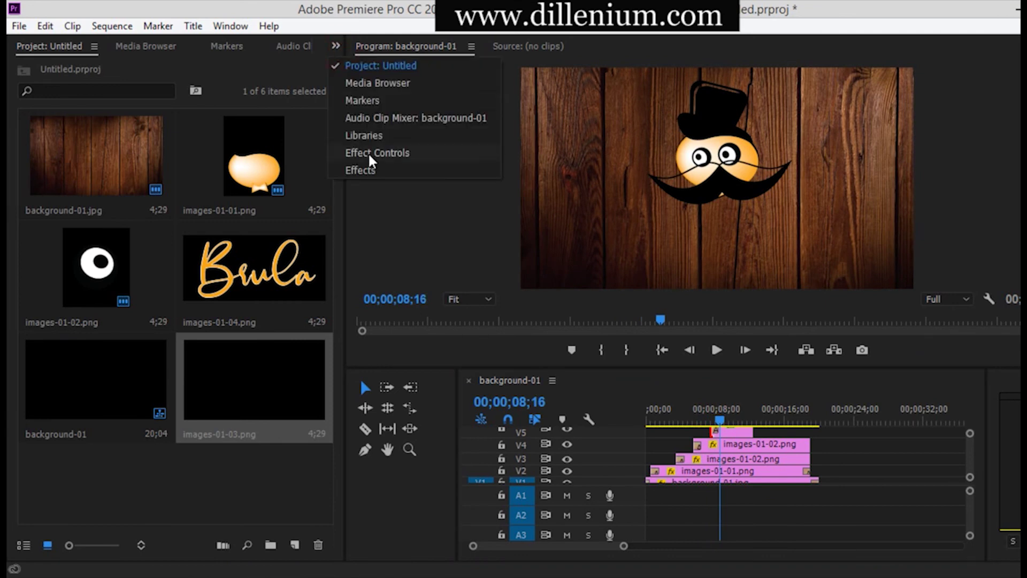
left_click(370, 181)
left_click(336, 48)
left_click(365, 151)
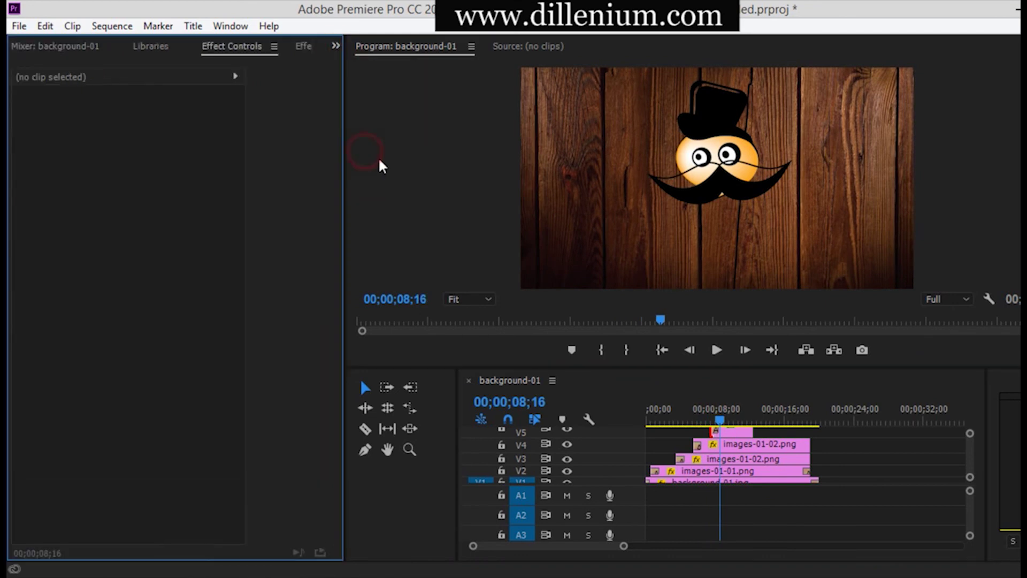
left_click(713, 431)
left_click(44, 126)
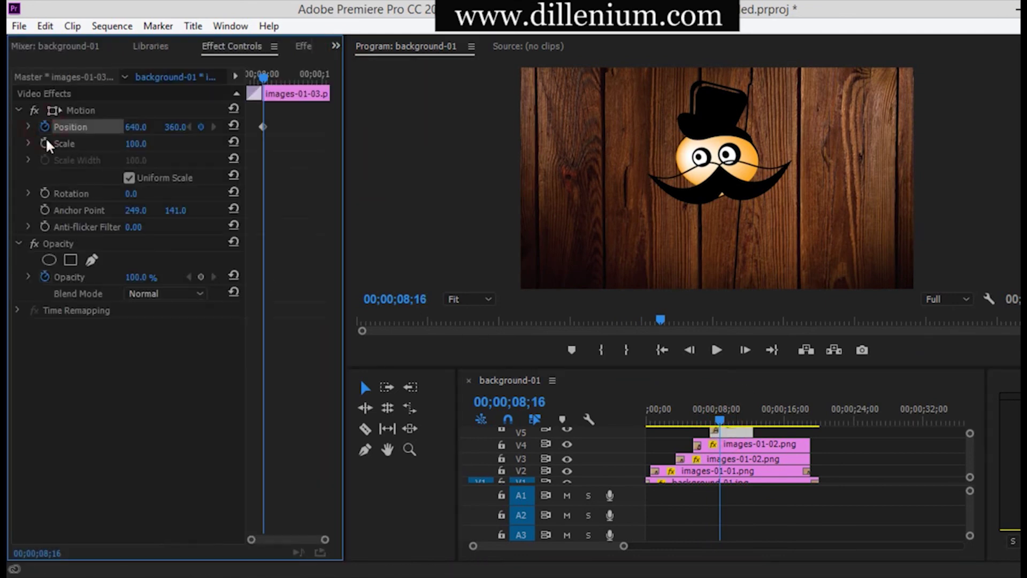
left_click(45, 144)
left_click(134, 143)
type("70")
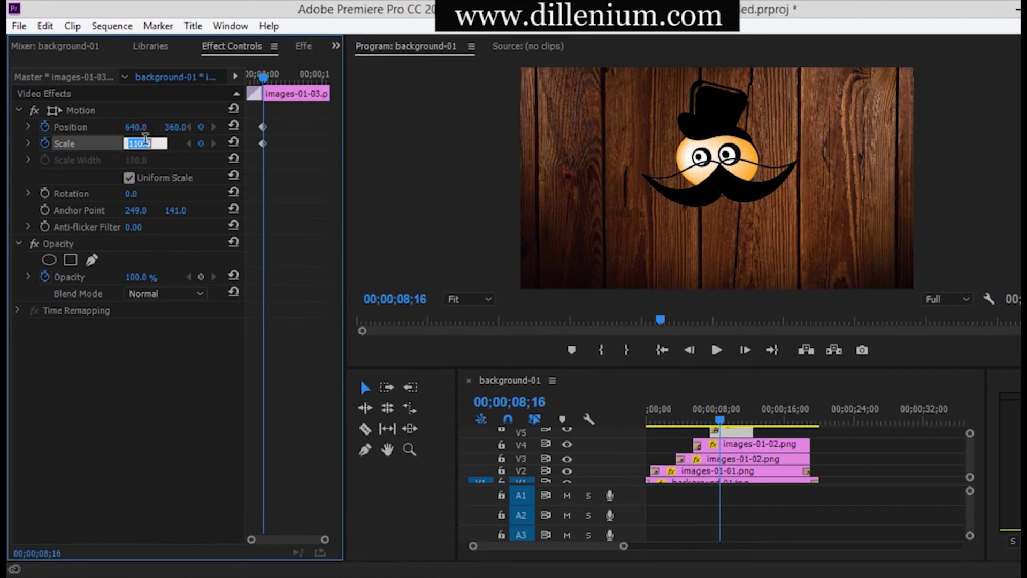
key("Return")
Keyframe the moustache in images-01-03.png at 00;00;09;03 with a Scale of 30 and a vertical Position of 340
left_click_drag(266, 83, 277, 77)
left_click(201, 127)
left_click(133, 143)
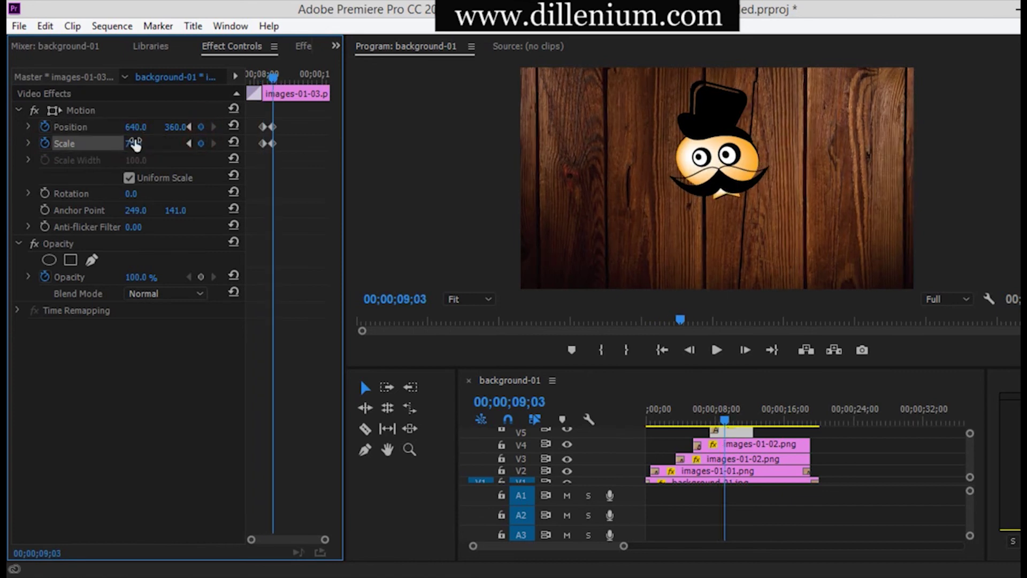
type("30")
key("Return")
left_click(177, 127)
type("340")
key("Return")
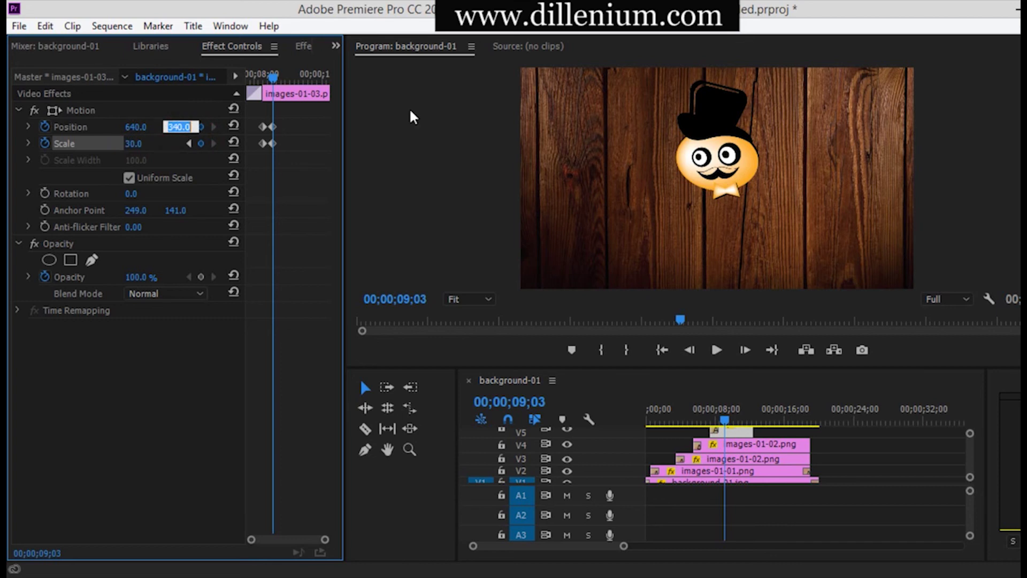
Add Position, Scale and Rotation keyframes to the moustache at 00;00;09;20, with Rotation set to -10° and Scale to 20
mouse_move(272, 78)
left_mouse_down()
mouse_move(281, 79)
mouse_move(262, 85)
mouse_move(281, 84)
left_mouse_up()
left_click(201, 127)
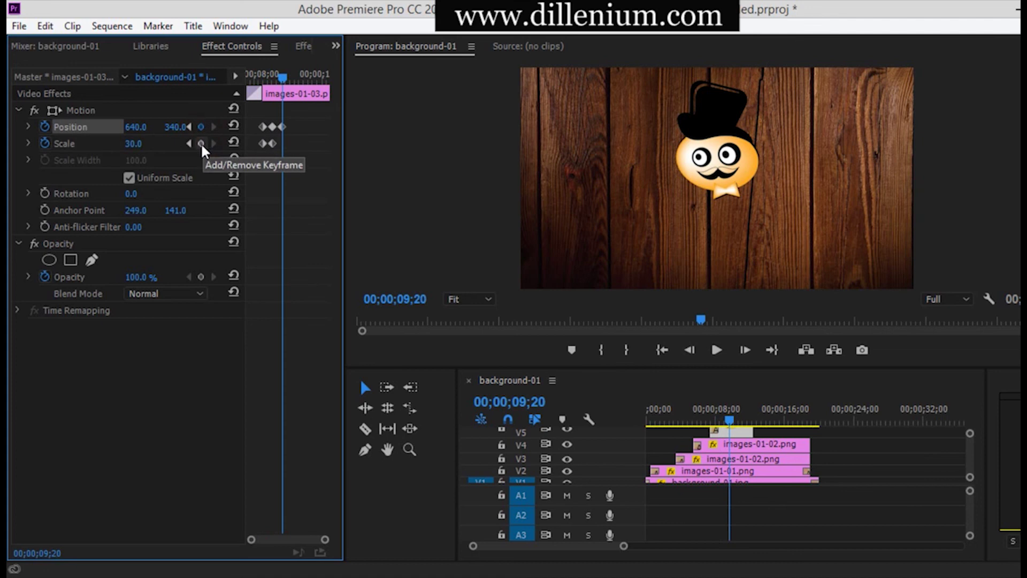
left_click(201, 143)
left_click(45, 193)
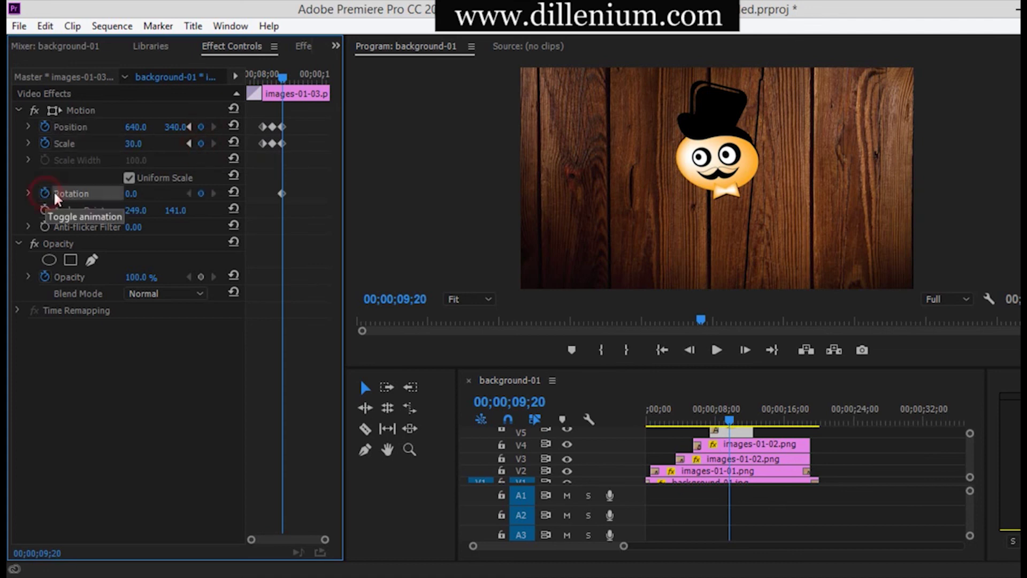
left_click(132, 193)
type("-10")
key("Return")
left_click(128, 142)
type("20")
key("Return")
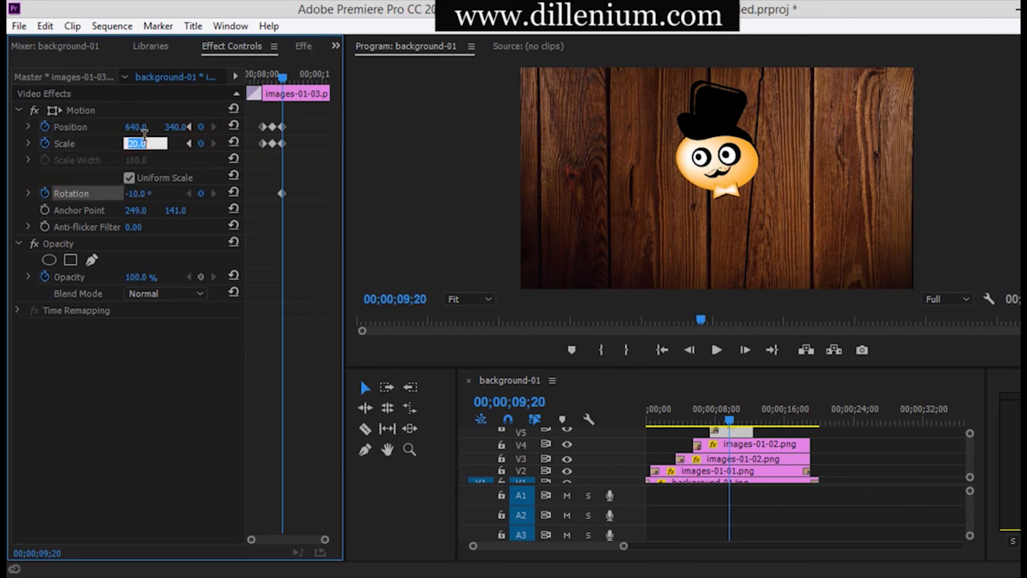
Add Position, Scale and Rotation keyframes to the moustache at 00;00;10;05, with Rotation set to 0° and Scale to 34
mouse_move(287, 82)
left_mouse_down()
mouse_move(299, 86)
mouse_move(290, 79)
left_mouse_up()
left_click(200, 127)
left_click(200, 143)
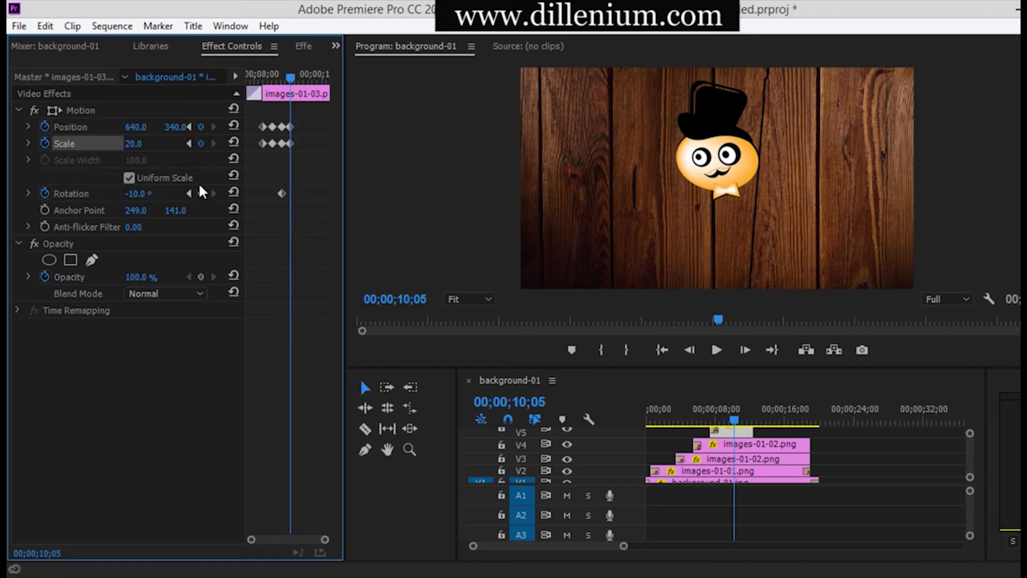
left_click(200, 193)
left_click(134, 194)
type("0")
key("Return")
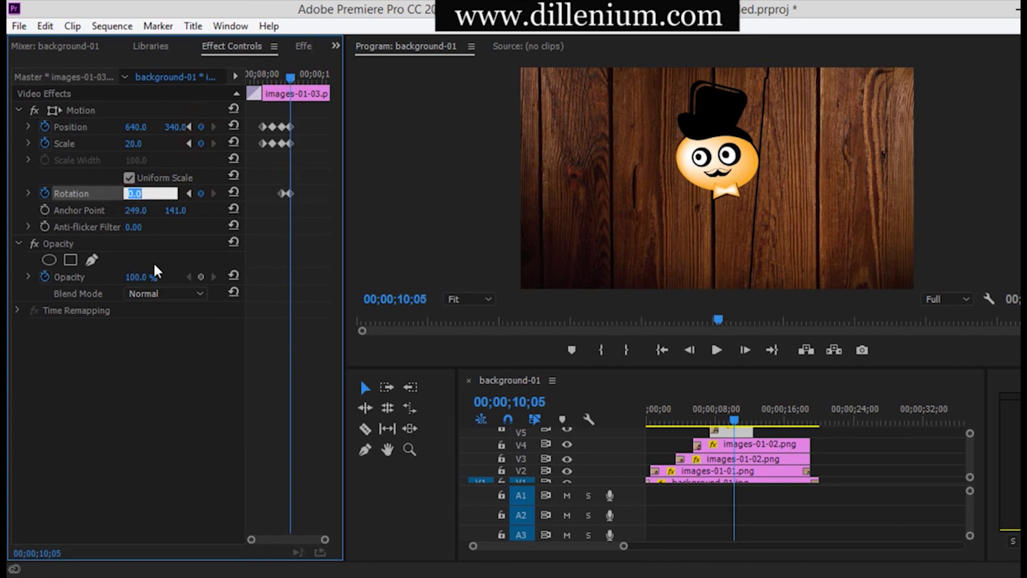
left_click(135, 143)
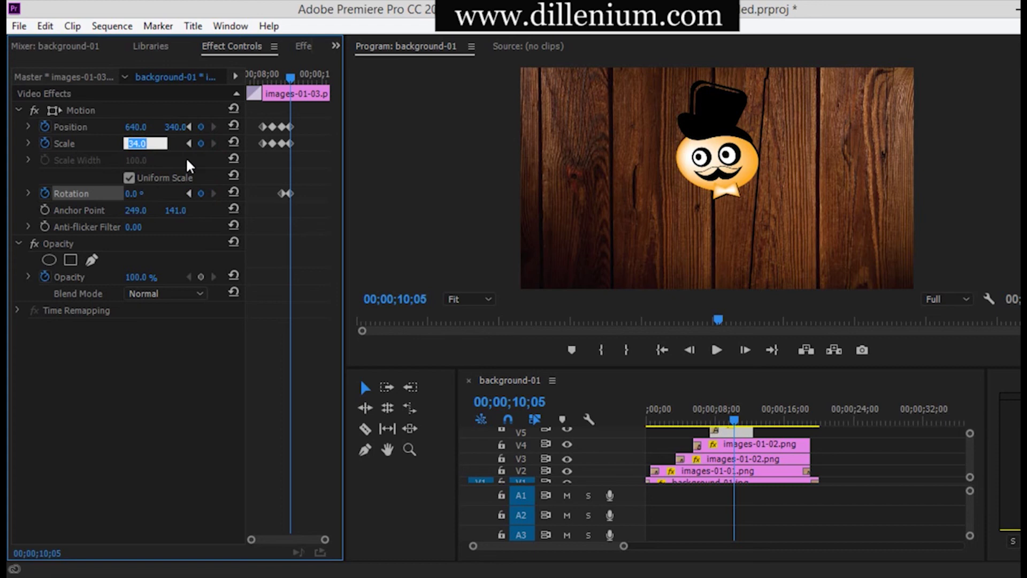
left_click(177, 127)
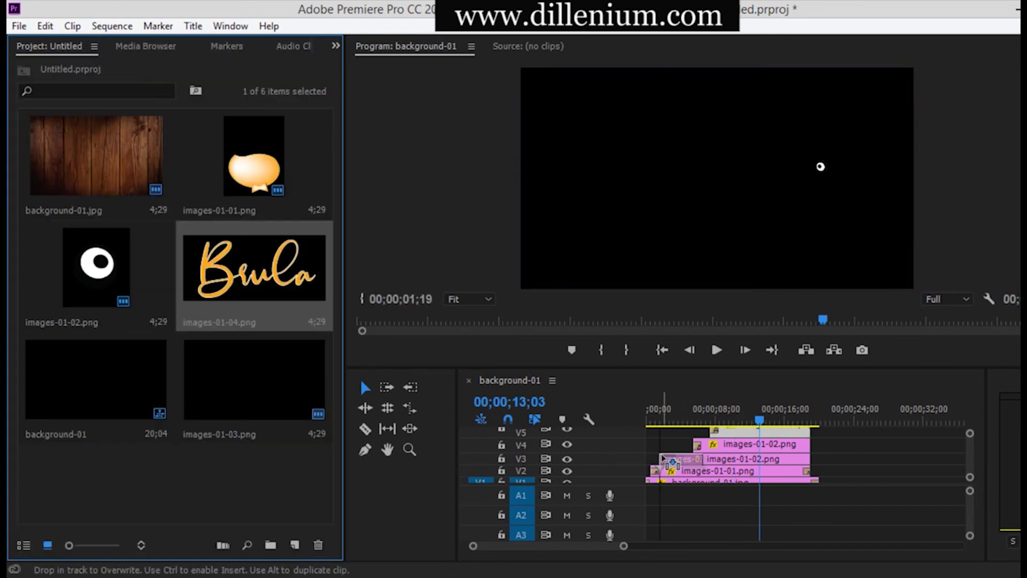
Enlarge the timeline's video track area and place images-01-04.png on a new V6 track starting at 00;00;09;29, ending with the clips below
left_click_drag(663, 459, 675, 459)
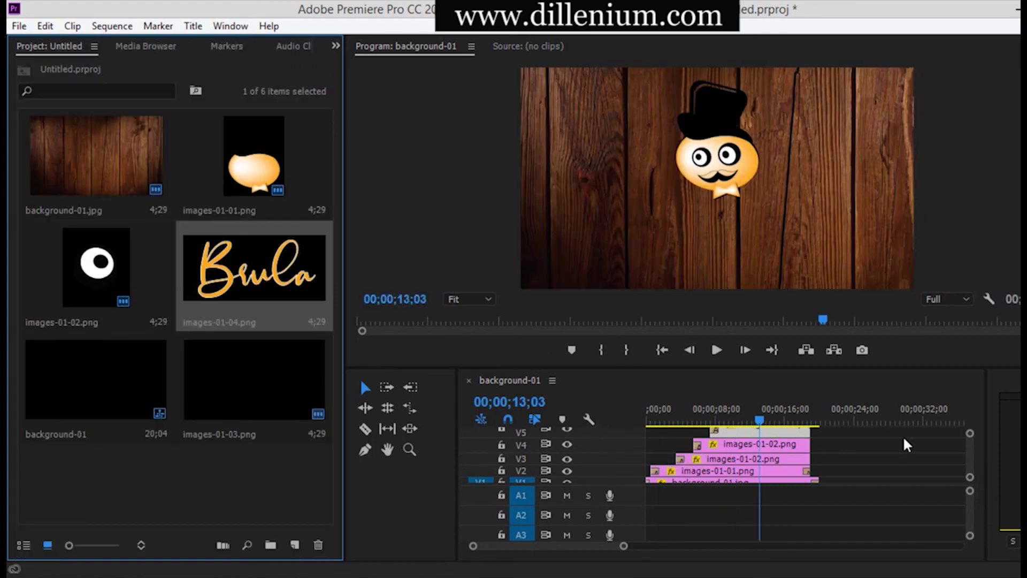
left_click_drag(970, 477, 970, 510)
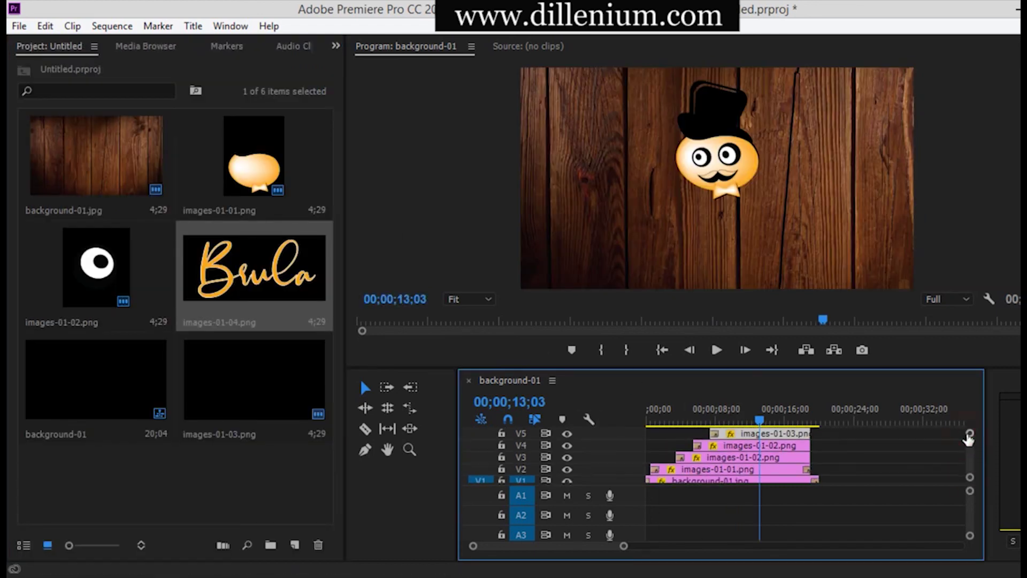
left_click_drag(595, 481, 597, 506)
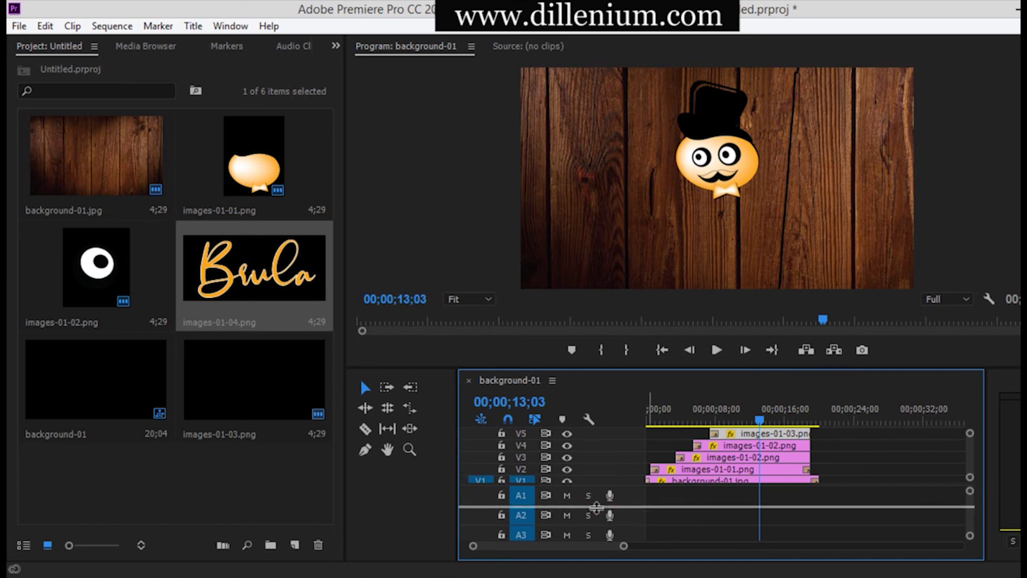
left_click_drag(753, 422, 732, 420)
left_click_drag(254, 267, 810, 434)
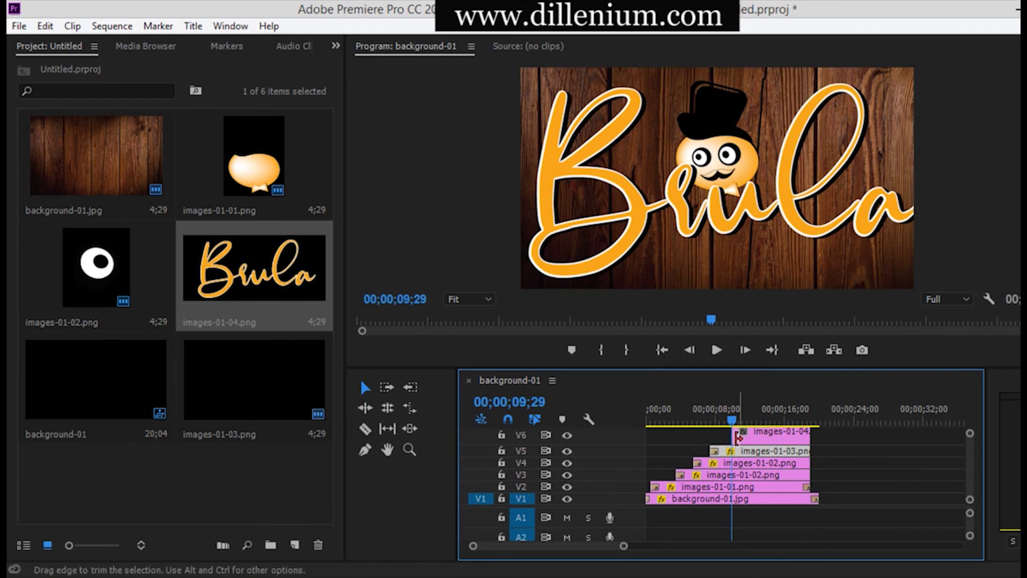
Make Slide the default video transition and apply it to the start of the images-01-04.png clip
left_click(334, 47)
left_click(360, 167)
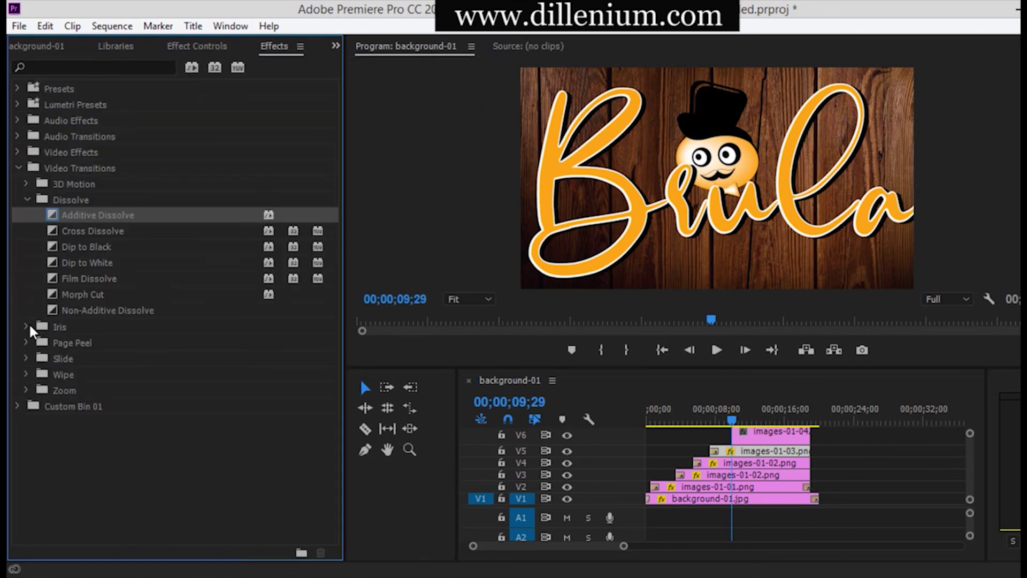
left_click(27, 358)
right_click(53, 421)
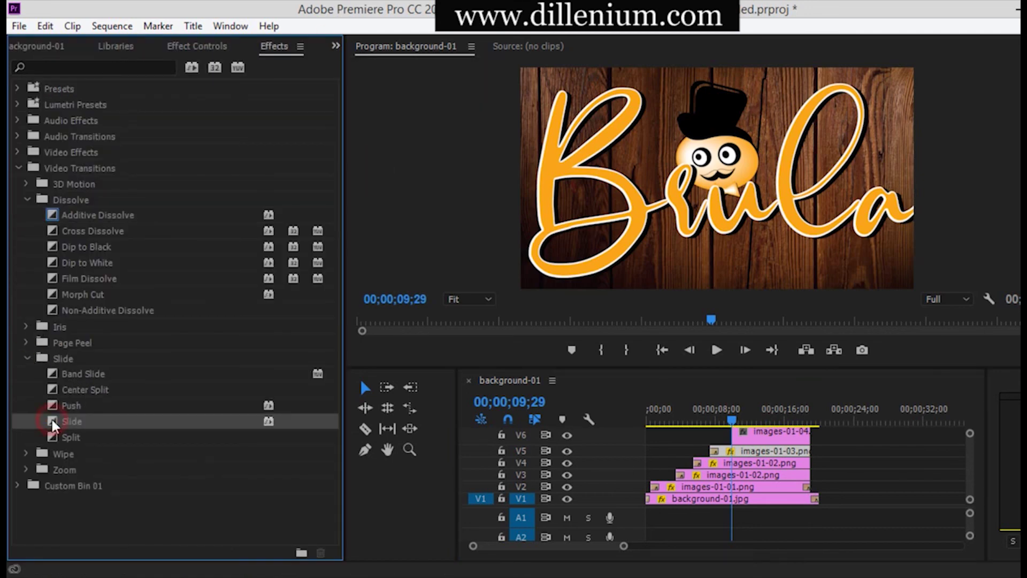
left_click(81, 429)
right_click(737, 436)
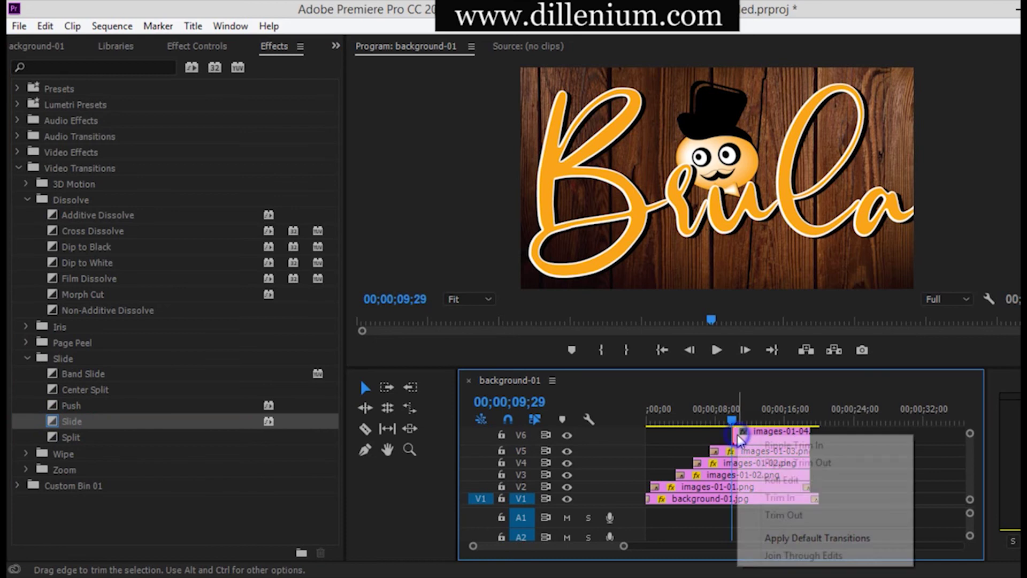
left_click(779, 538)
Start Position and Scale keyframes for the images-01-04.png clip at 00;00;11;05 and set its Scale to 80
key("space")
left_click(335, 46)
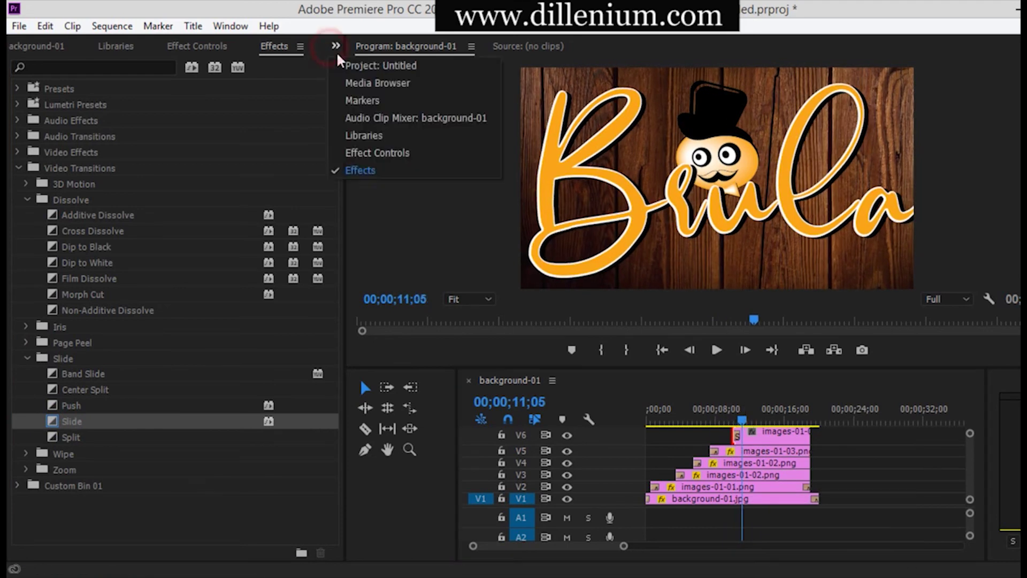
left_click(358, 60)
left_click(335, 46)
left_click(364, 154)
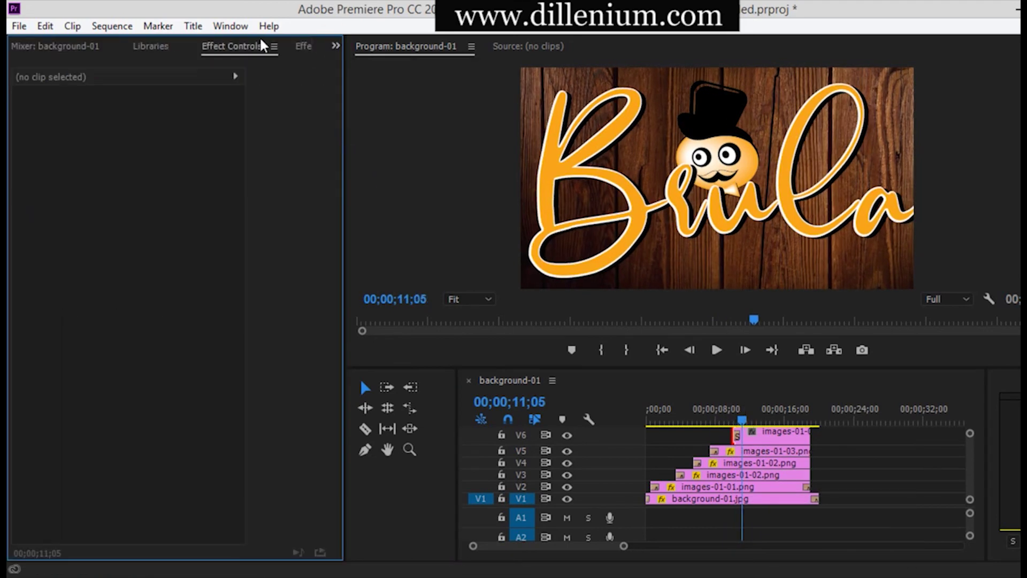
left_click(781, 431)
left_click(45, 126)
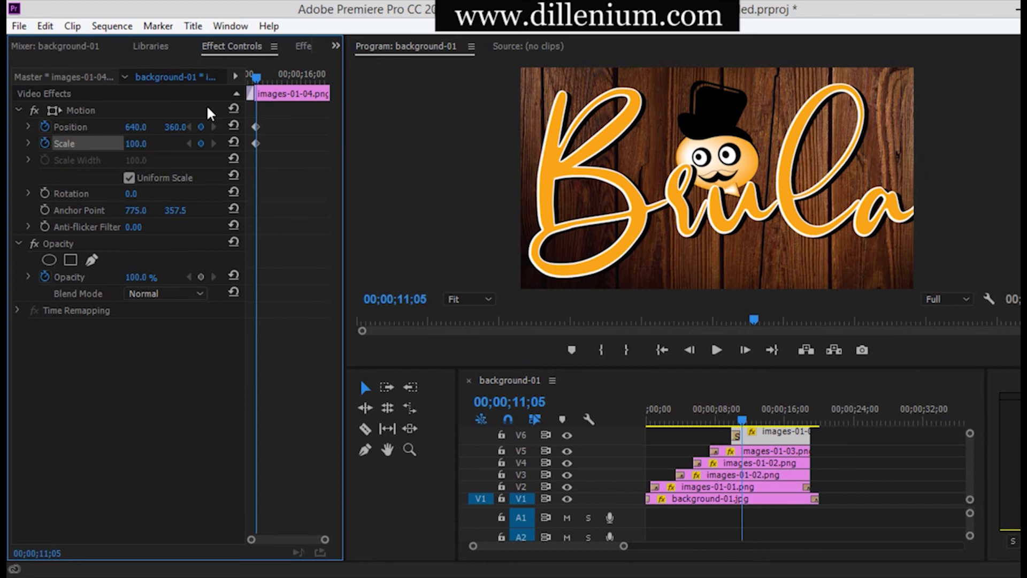
left_click(136, 143)
type("80")
key("Return")
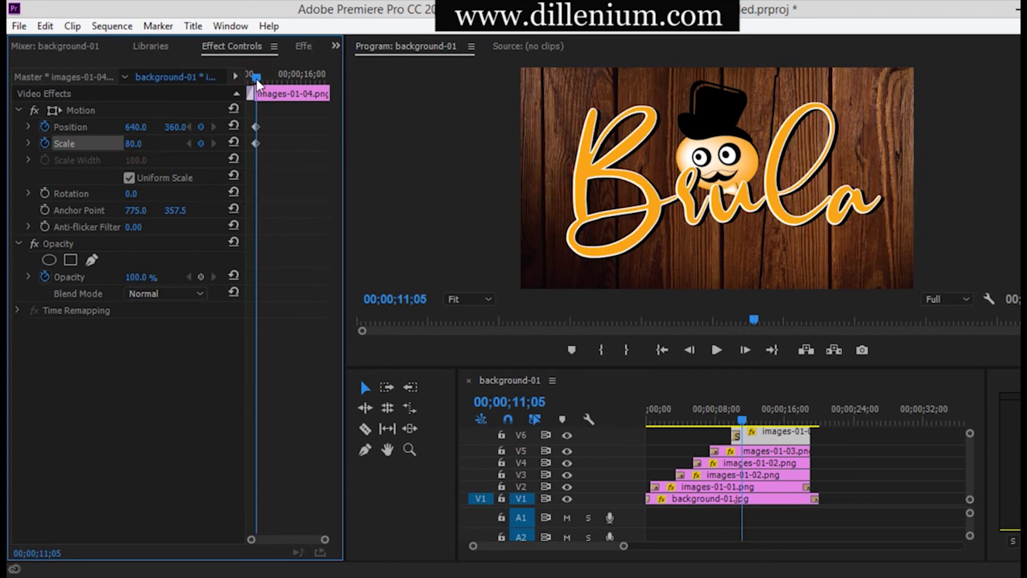
Keyframe the Brula text at 00;00;12;14 with a Scale of 60 and a vertical Position of 450
left_click_drag(257, 79, 266, 79)
left_click(200, 127)
left_click(201, 144)
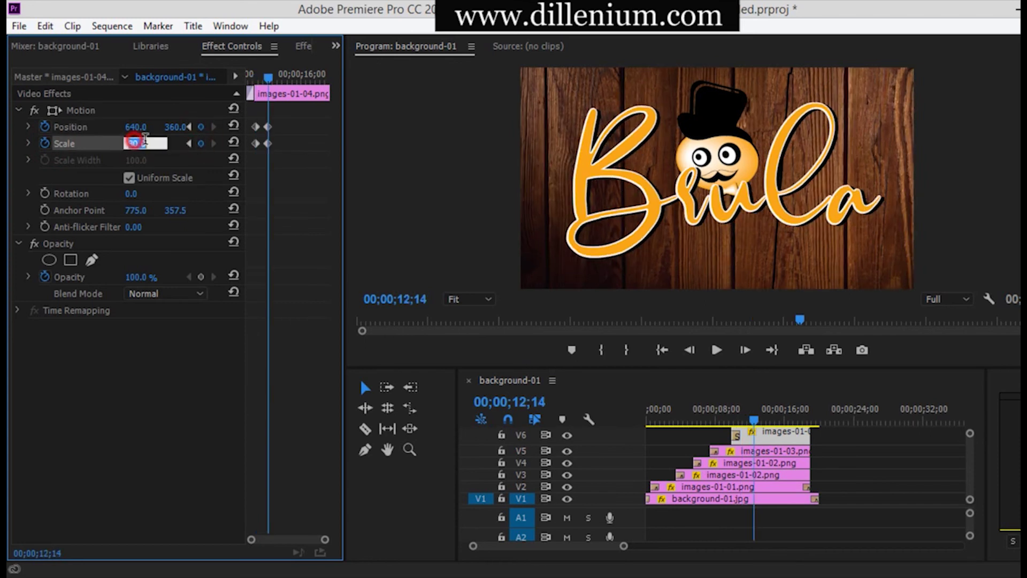
type("60")
key("Return")
type("450")
key("Return")
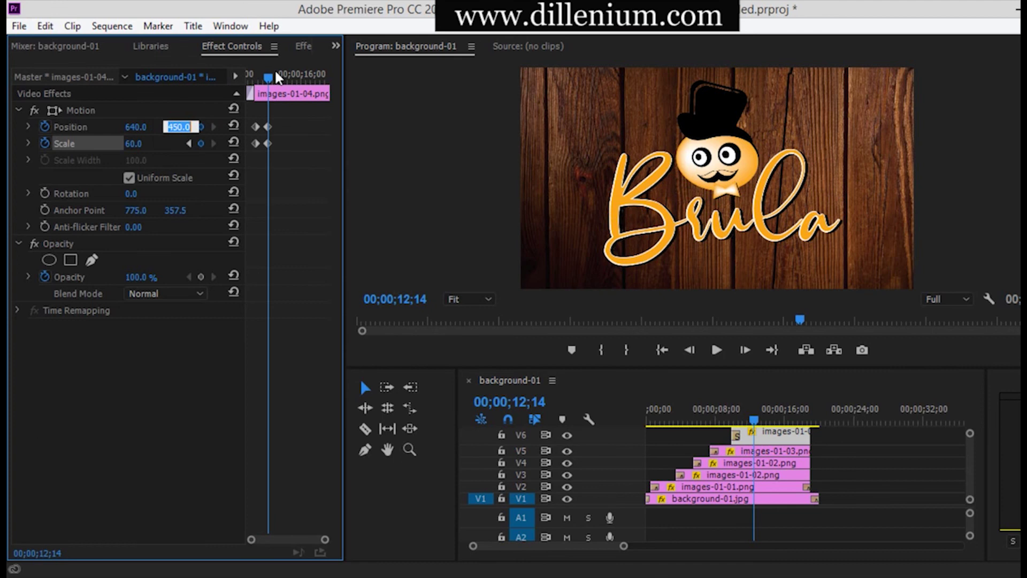
Play back and scrub through the Brula text's slide-in and scaling animation to check it
mouse_move(271, 78)
left_mouse_down()
mouse_move(292, 79)
mouse_move(254, 80)
left_mouse_up()
left_click_drag(255, 81, 246, 80)
key("space")
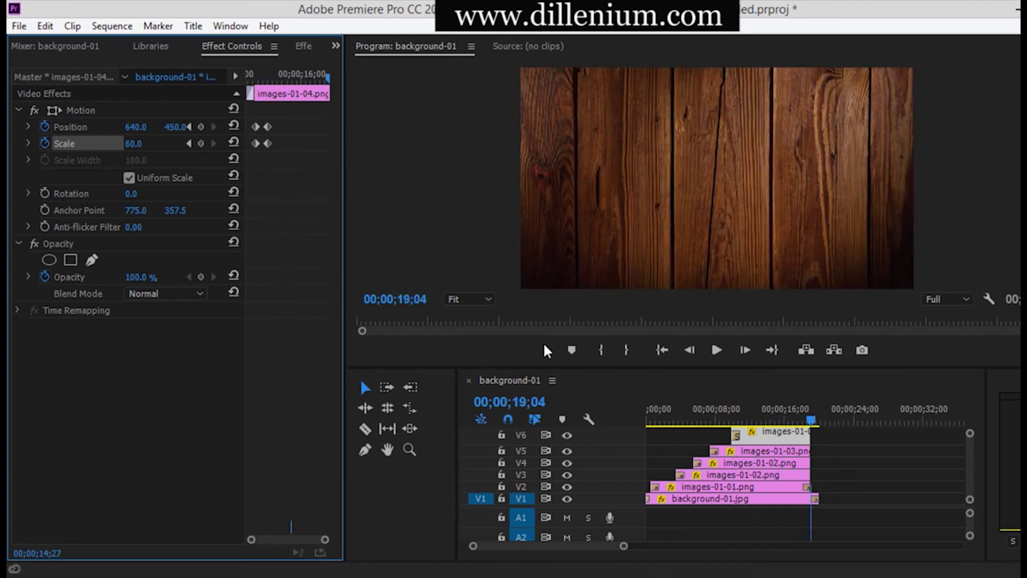
left_click(703, 422)
left_click(716, 350)
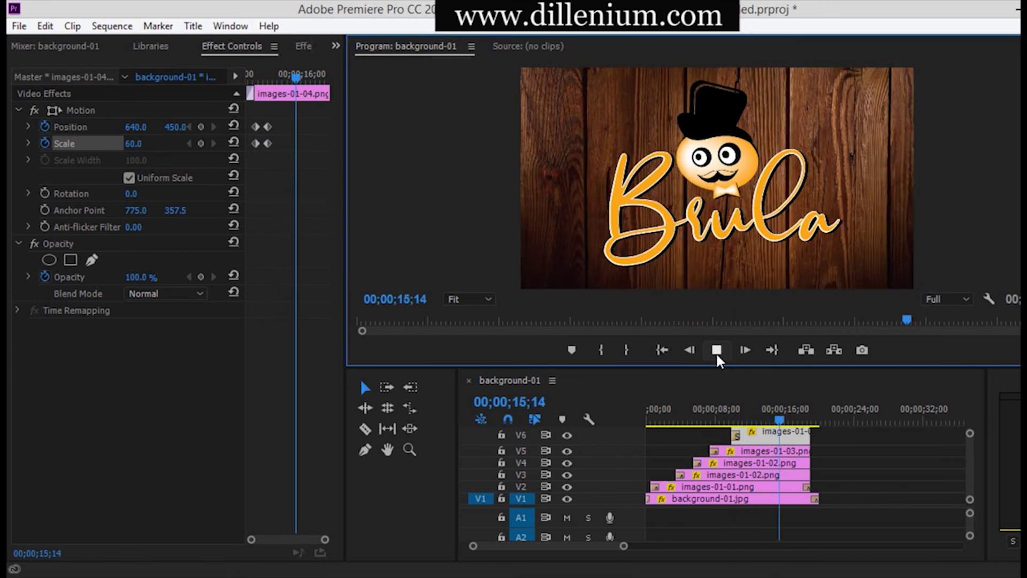
left_click(716, 350)
left_click(726, 423)
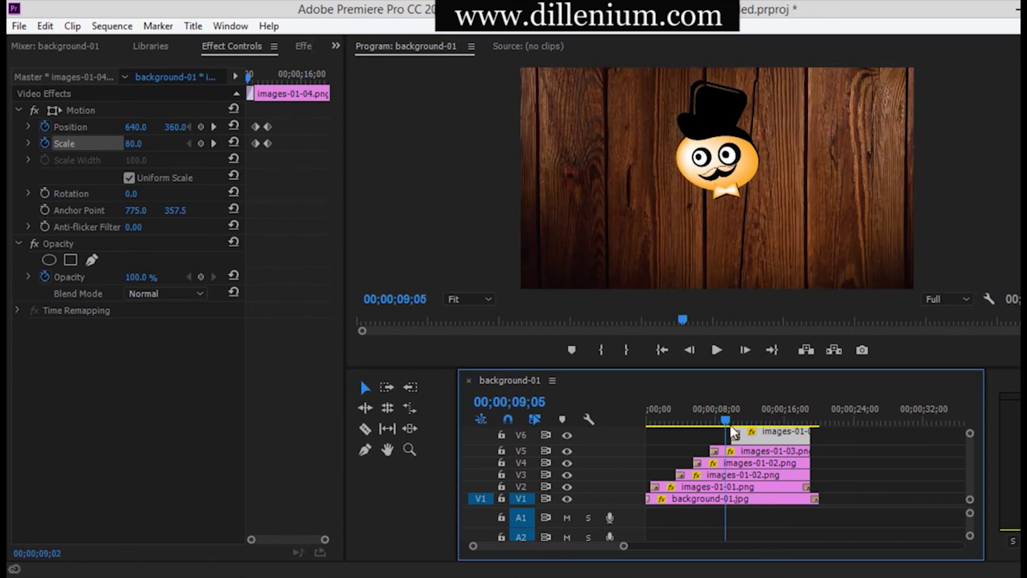
left_click_drag(731, 426, 781, 427)
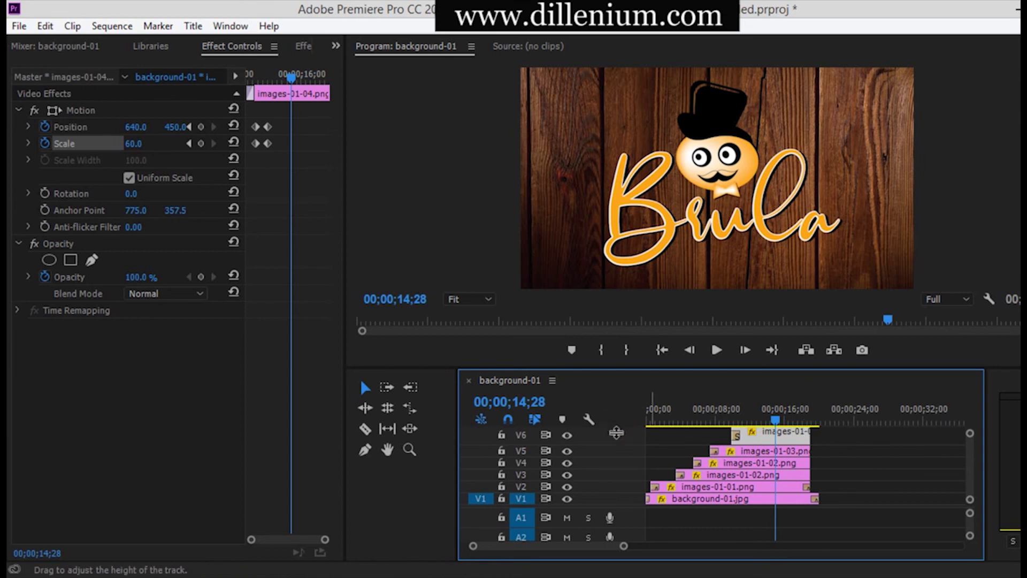
Reduce the V6 track height and replace the ending transition of images-01-01.png on V2 with the default transition
left_click_drag(616, 432, 614, 442)
left_click(777, 418)
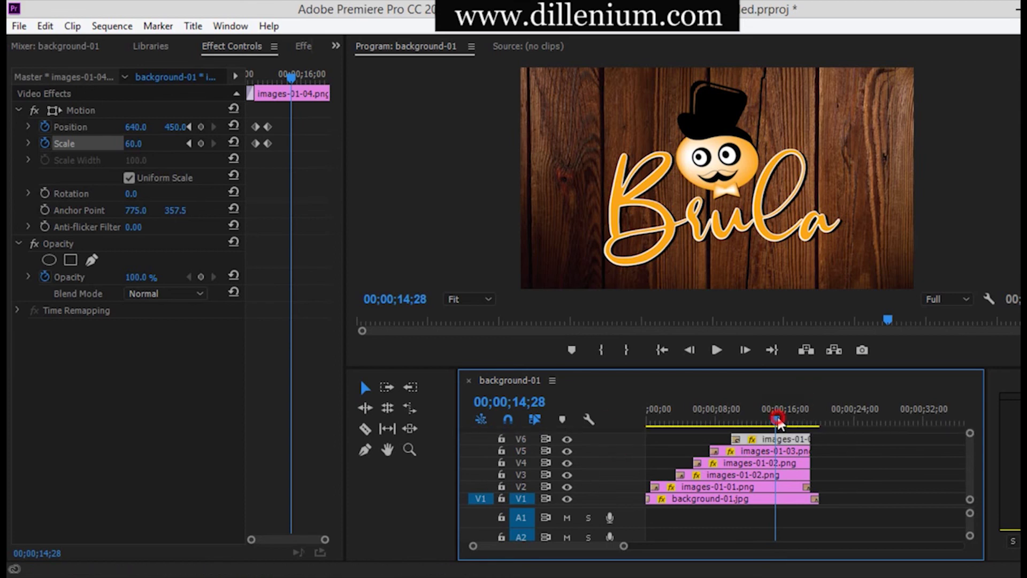
left_click_drag(778, 422, 805, 416)
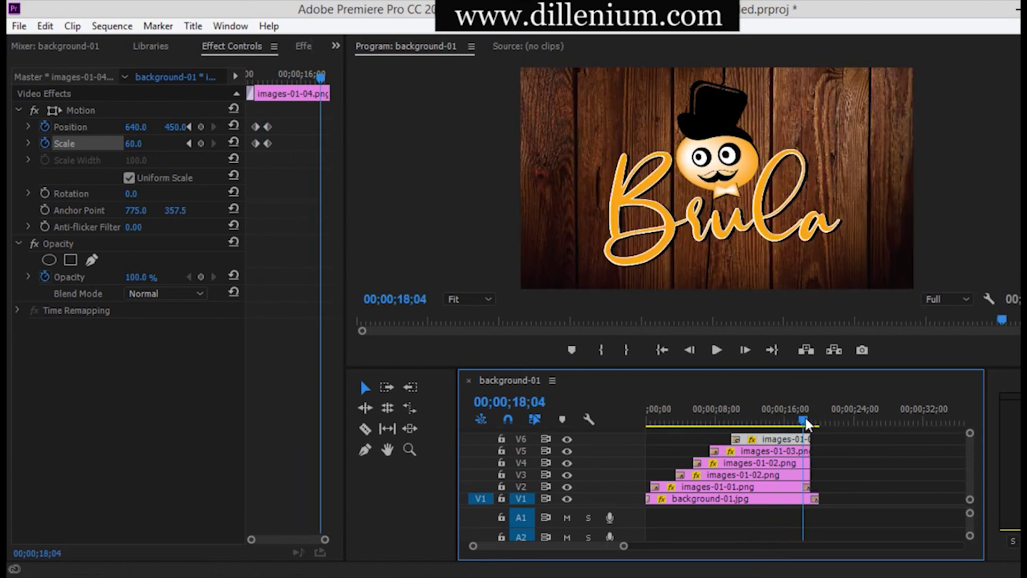
right_click(805, 475)
left_click(807, 487)
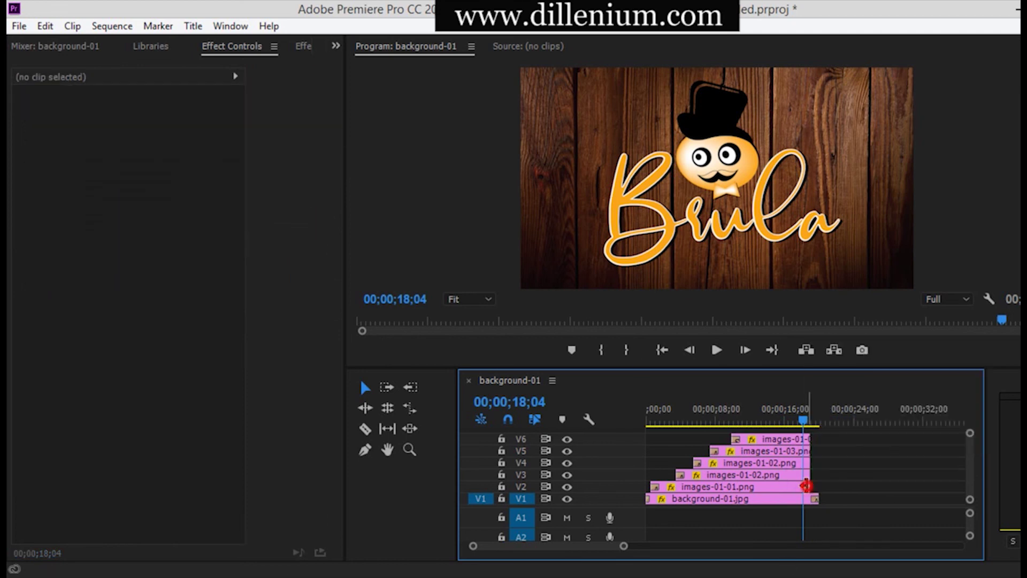
right_click(807, 486)
left_click(845, 514)
right_click(808, 487)
left_click(848, 462)
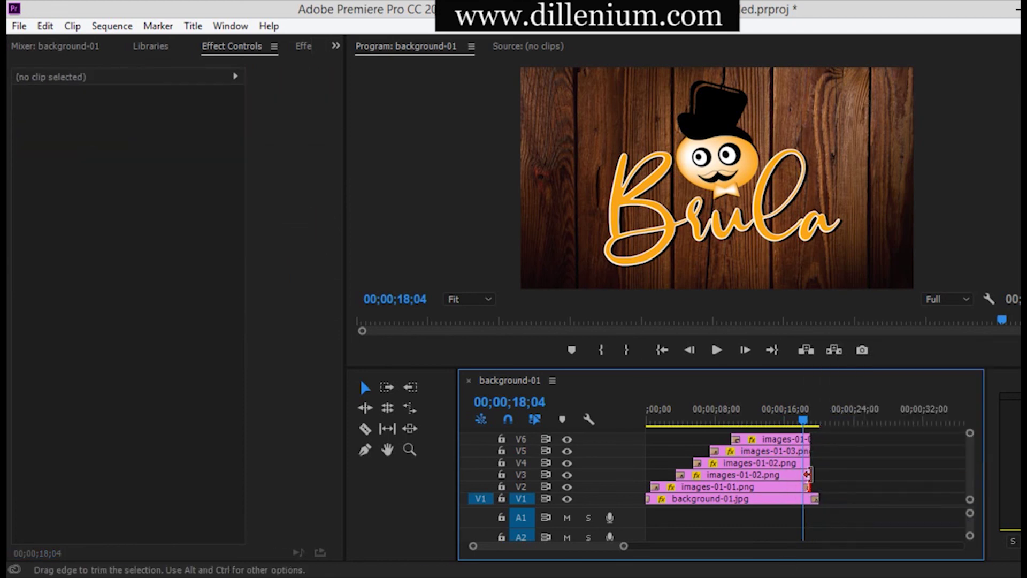
Apply the default transition to the ends of the V3, V4, V5 and V6 clips and play the result
right_click(806, 471)
left_click(856, 441)
right_click(807, 462)
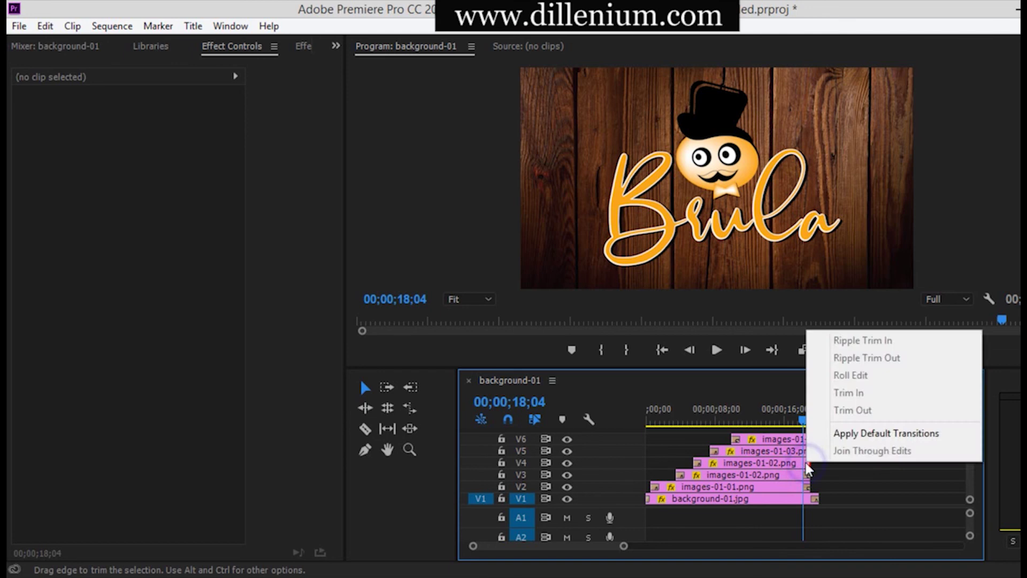
left_click(855, 433)
right_click(807, 451)
left_click(830, 419)
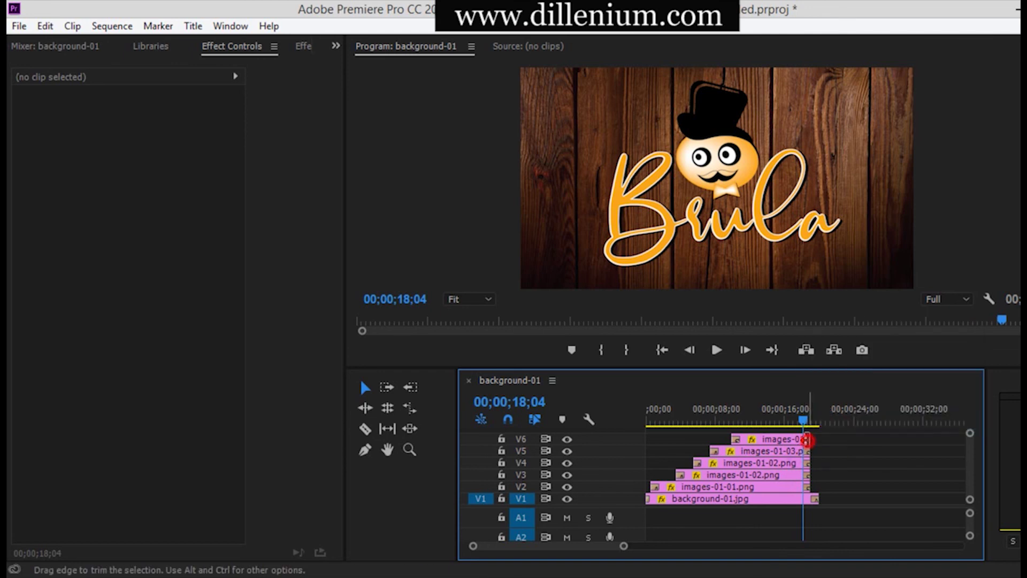
right_click(809, 439)
left_click(886, 542)
left_click(716, 350)
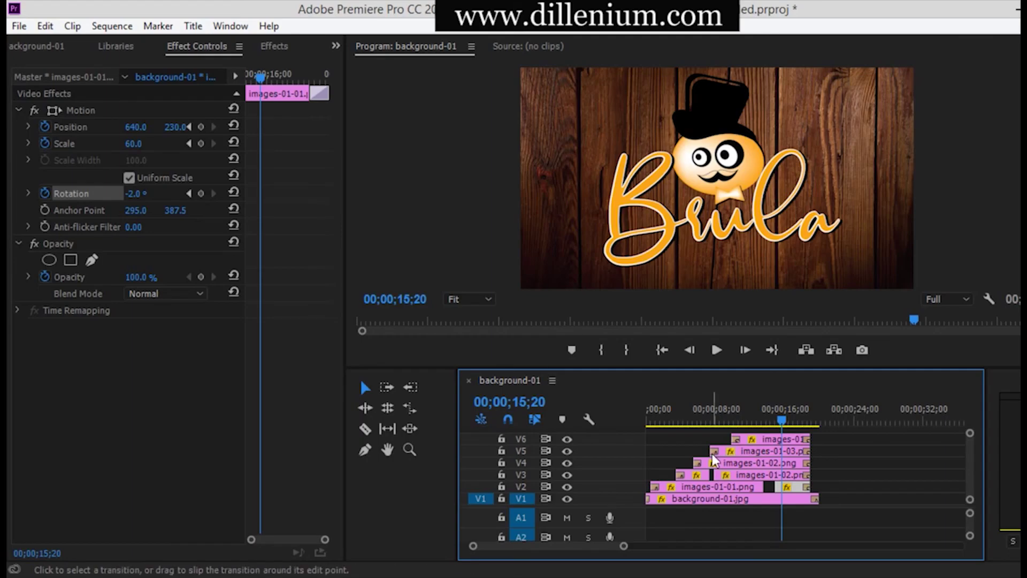
Park the playhead at 00;00;13;22, start importing media and browse from Downloads to the logo folder inside dillenium
left_click_drag(781, 420, 764, 420)
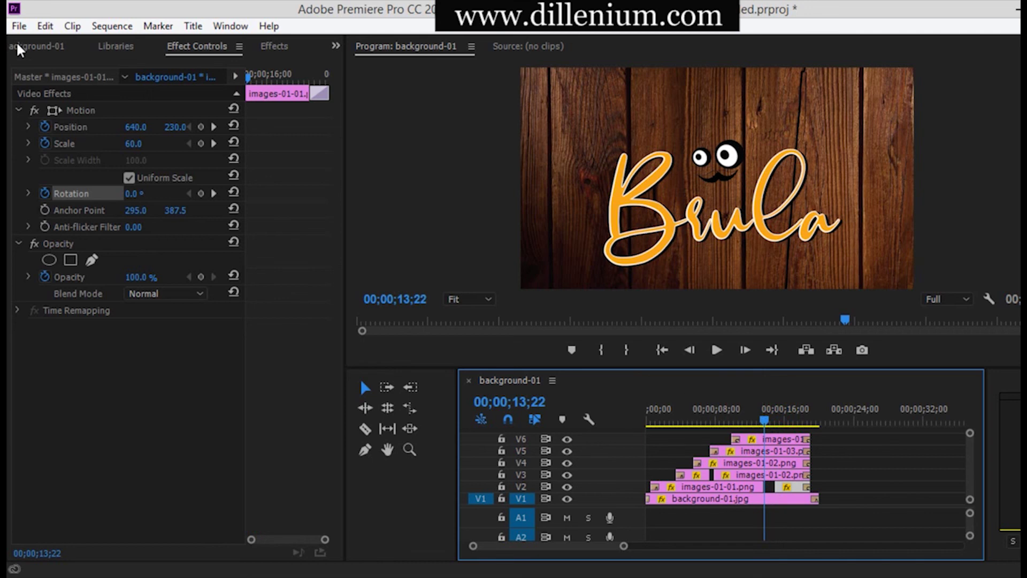
left_click(18, 26)
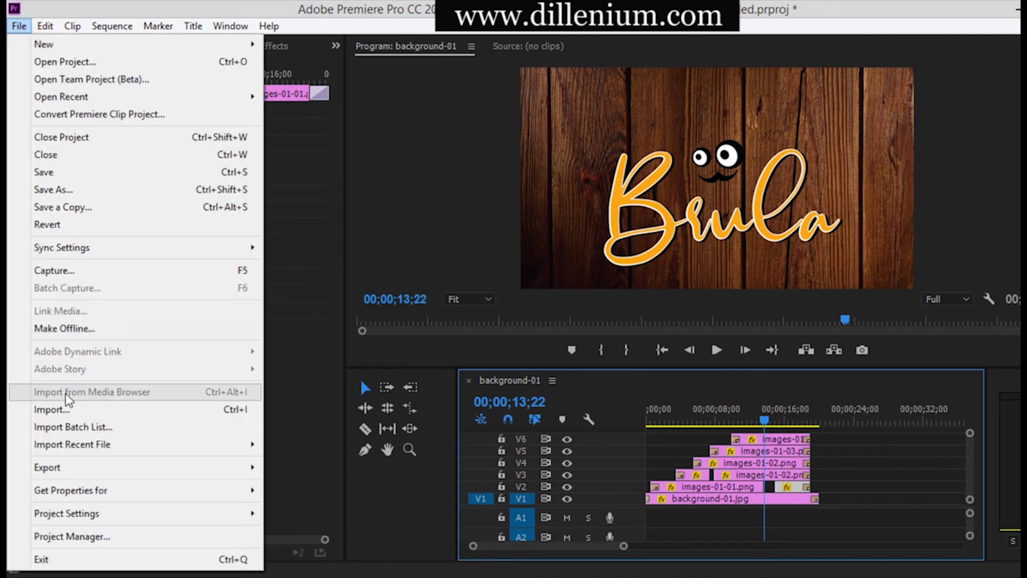
left_click(65, 409)
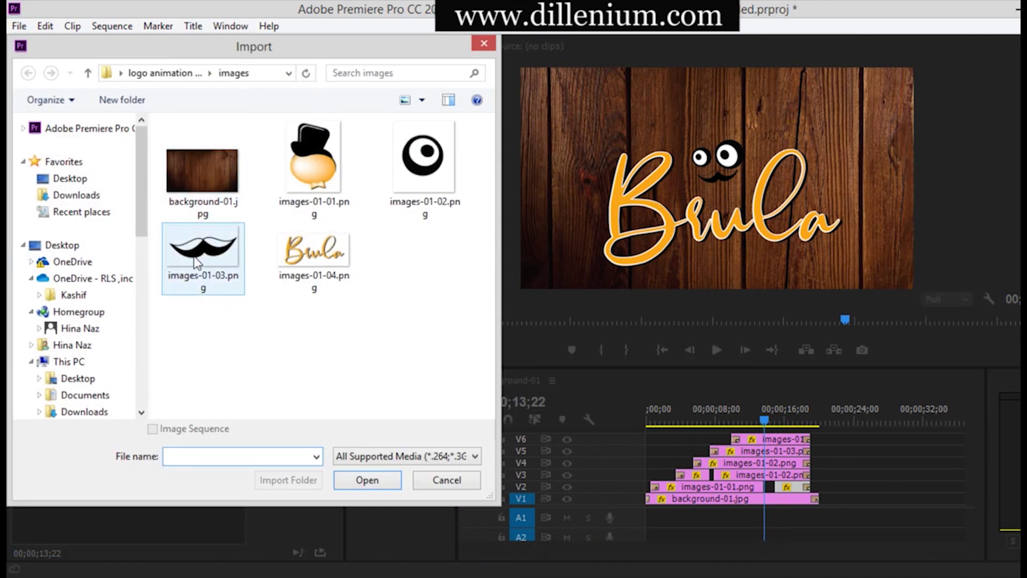
left_click(85, 195)
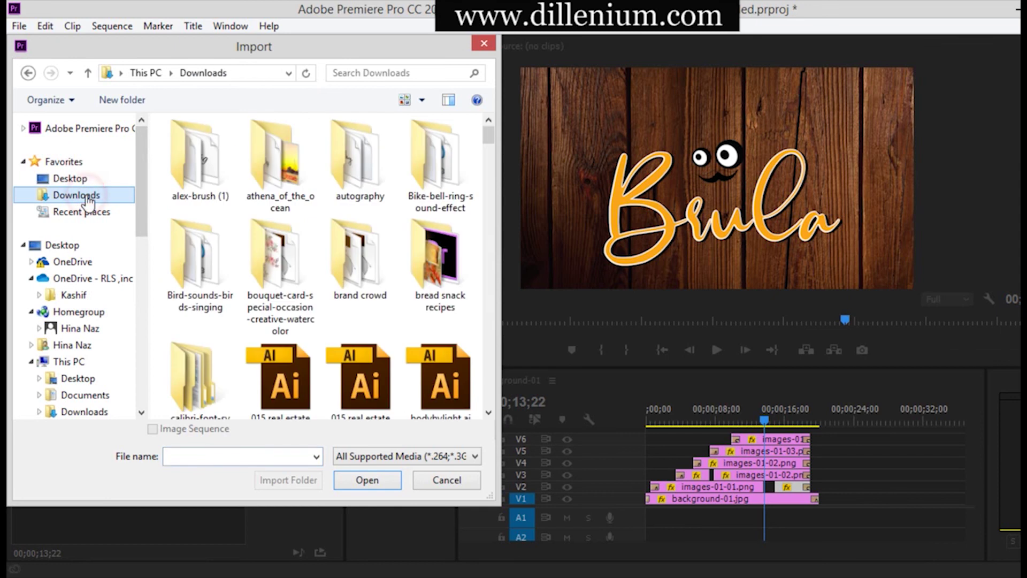
left_click(199, 255)
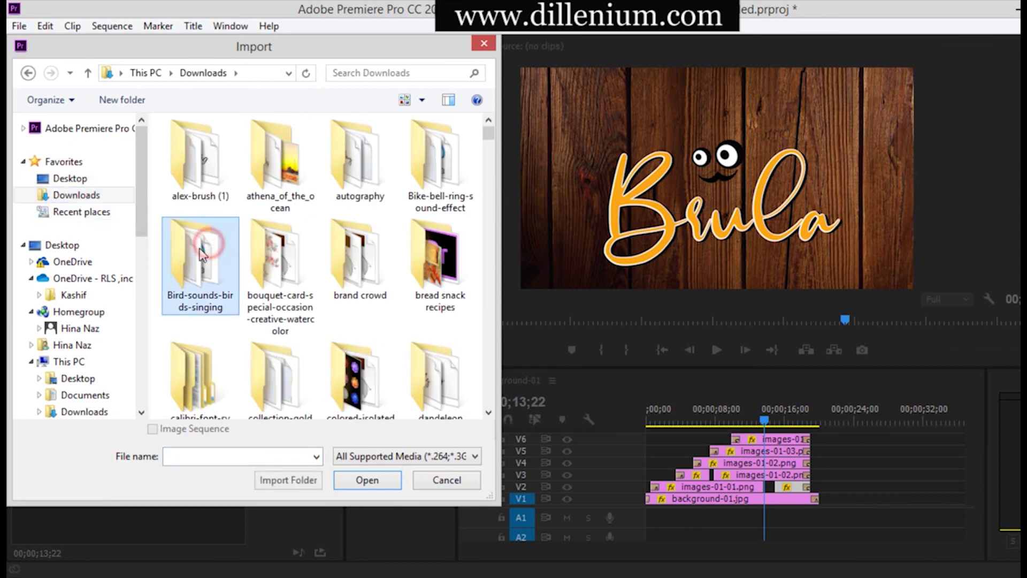
key("h")
key("i")
key("Return")
key("Down")
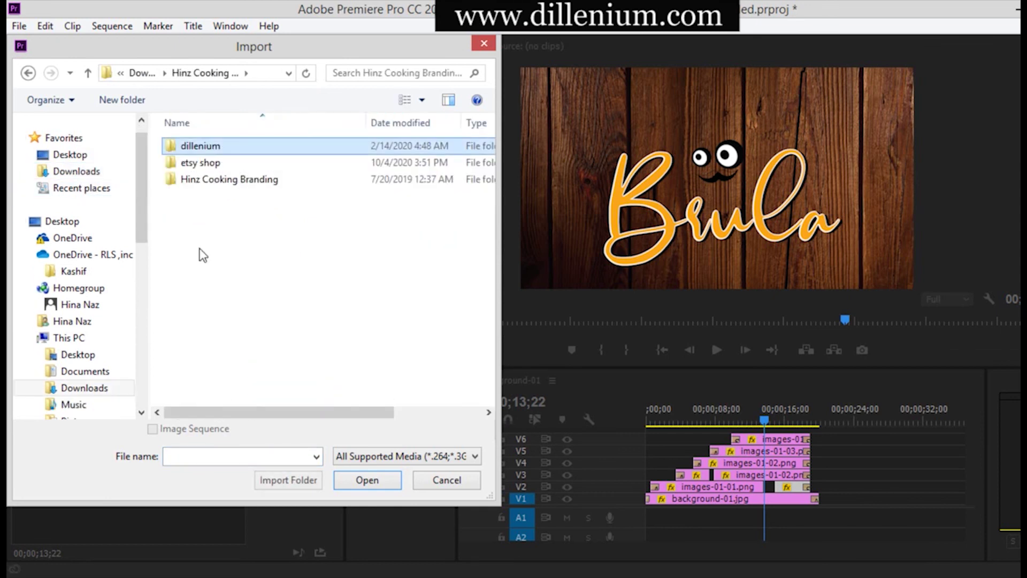
key("Return")
key("l")
key("l")
key("Return")
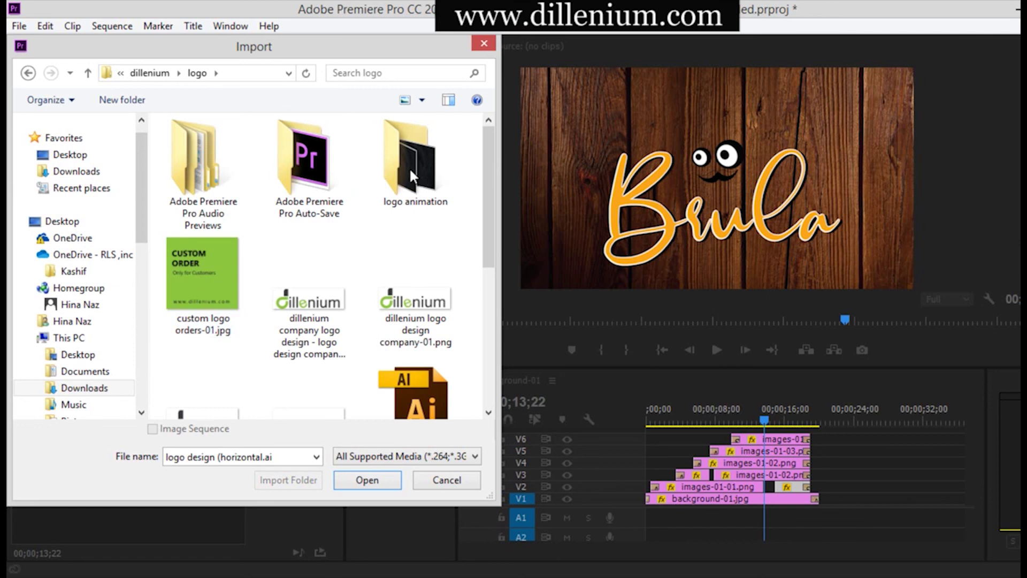
Continue through the logo animation and images folders, import 9-01.png and show the project's media items
double_click(442, 165)
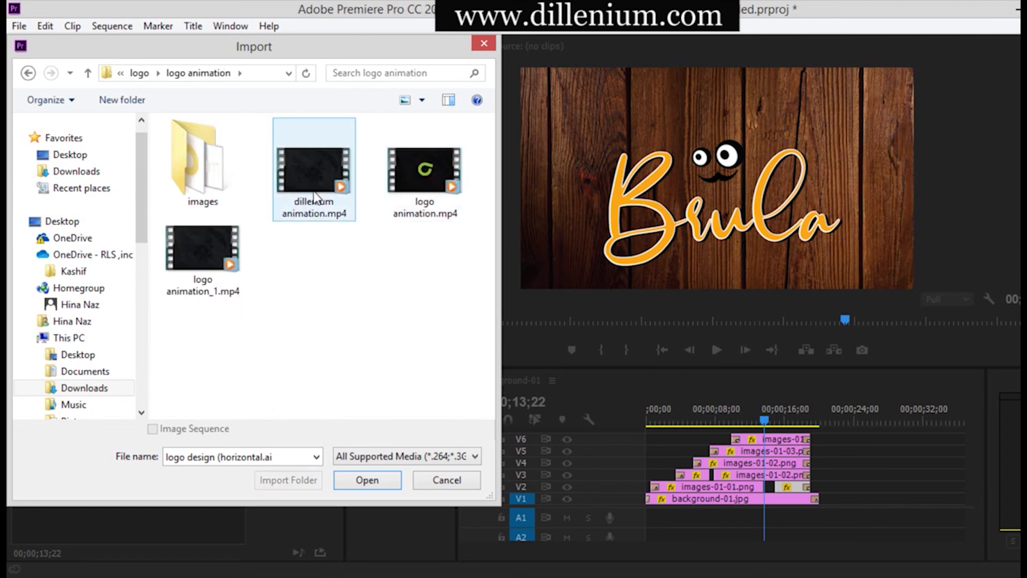
double_click(218, 185)
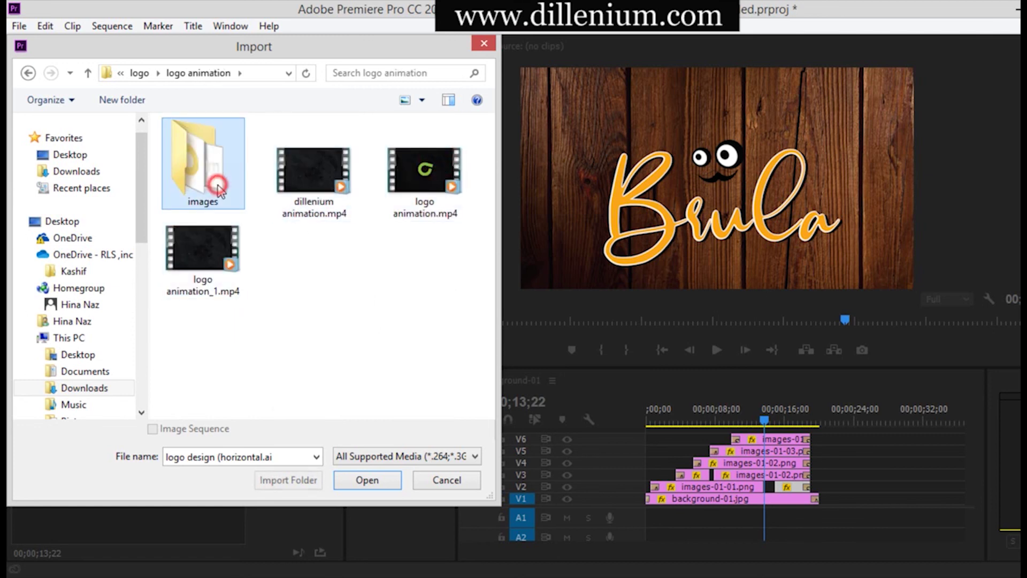
left_click(409, 356)
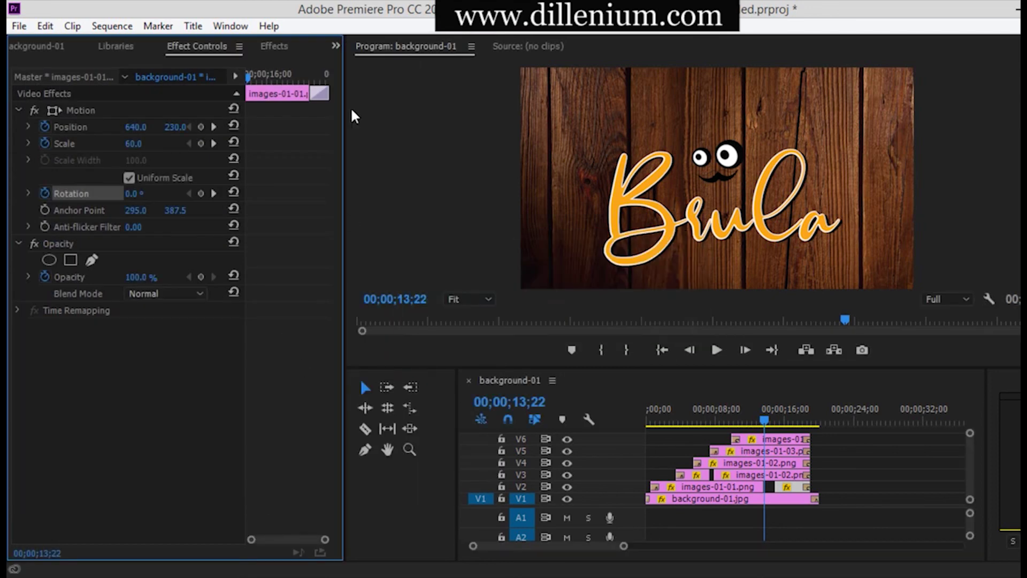
left_click(336, 44)
left_click(351, 63)
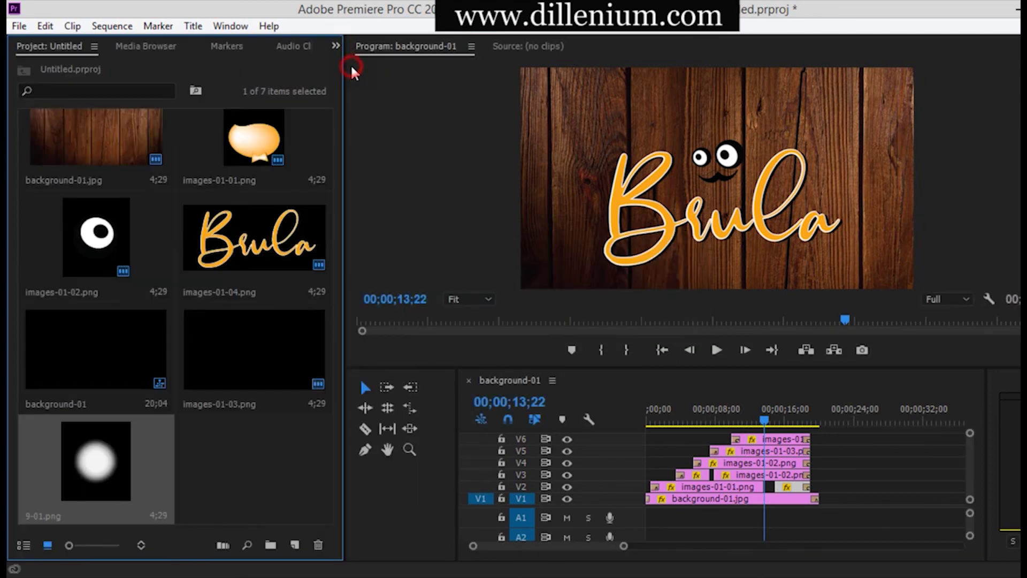
Place 9-01.png in the gap between the two images-01-01.png clips on V2 at 00;00;13;22
left_click_drag(239, 454, 768, 491)
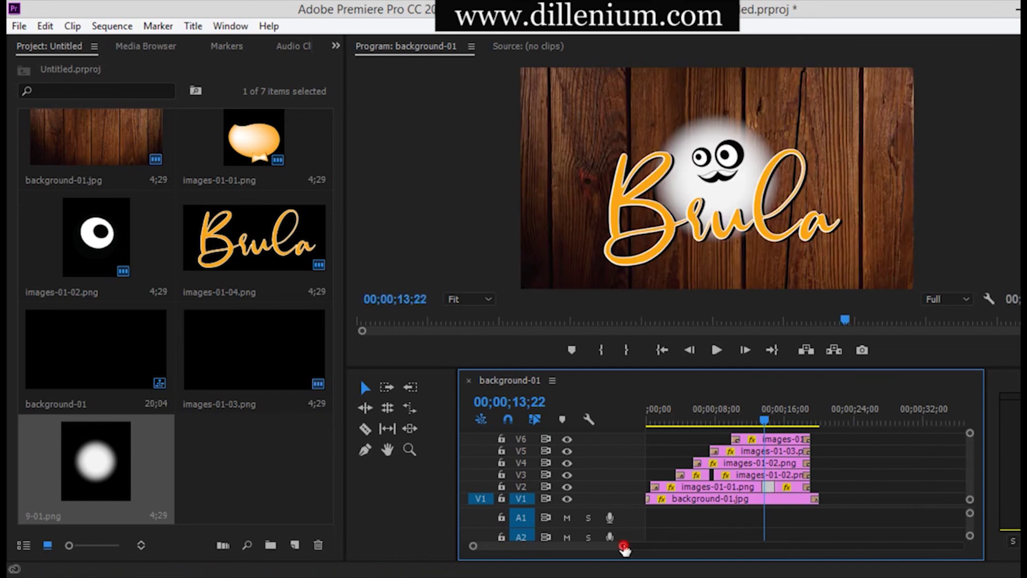
left_click_drag(624, 547, 593, 556)
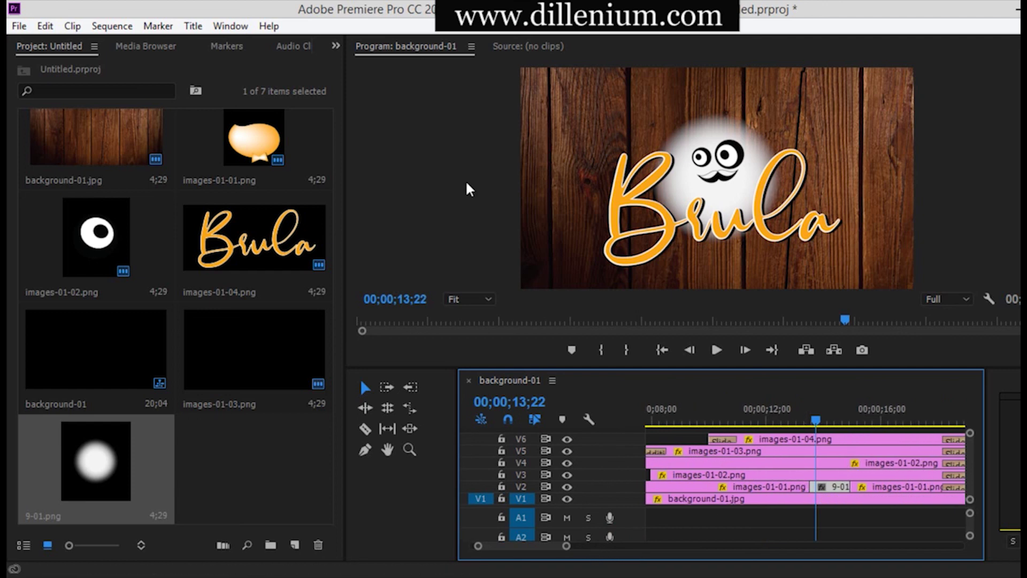
Set Additive Dissolve from the Dissolve video transitions as the default transition
left_click(334, 47)
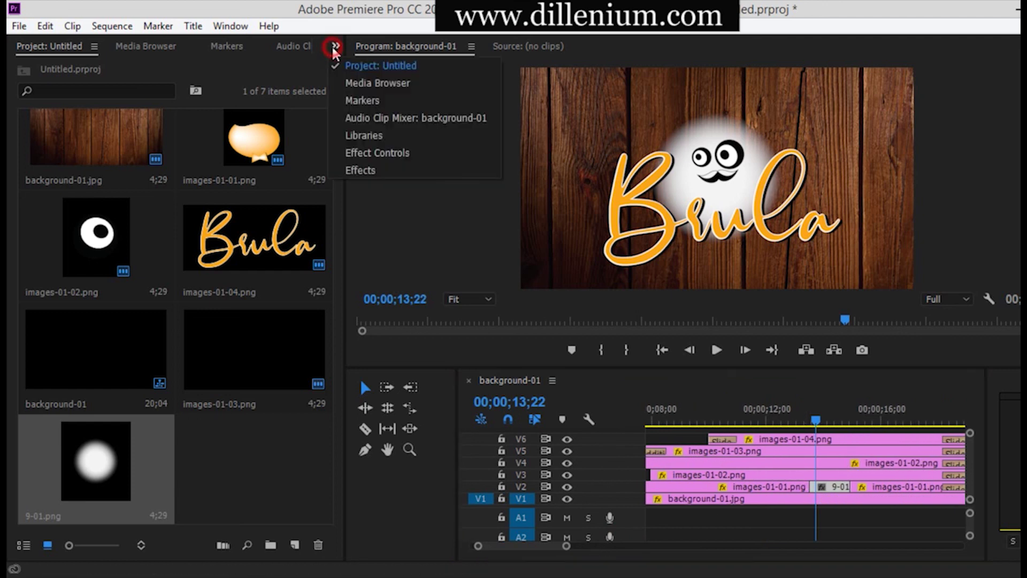
left_click(353, 170)
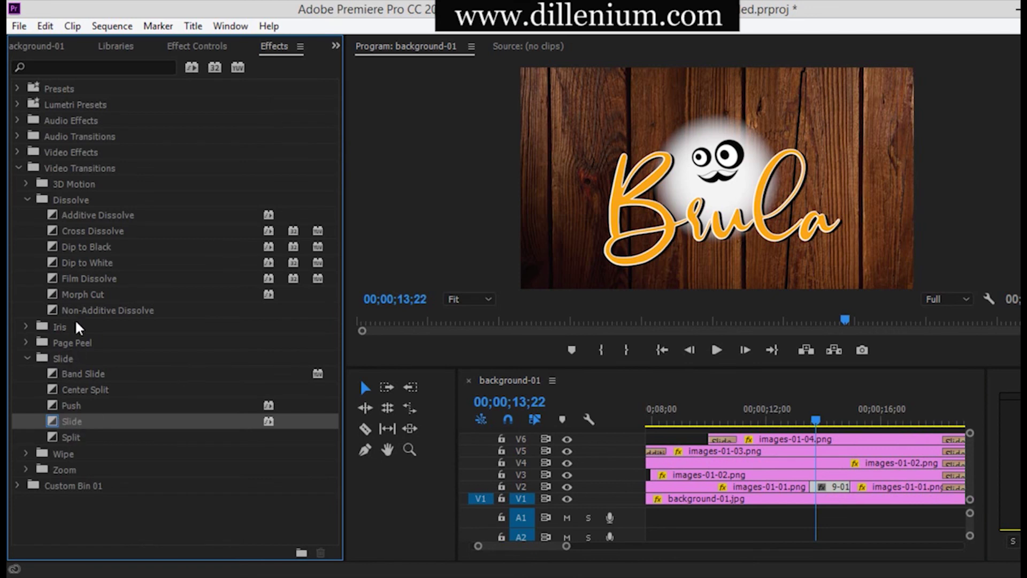
left_click(28, 358)
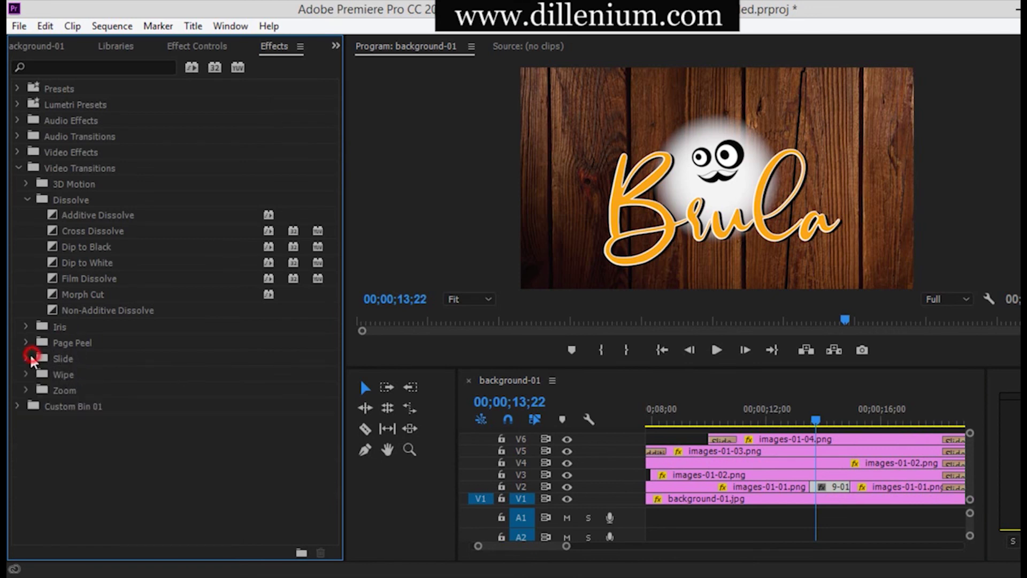
left_click(70, 214)
right_click(66, 218)
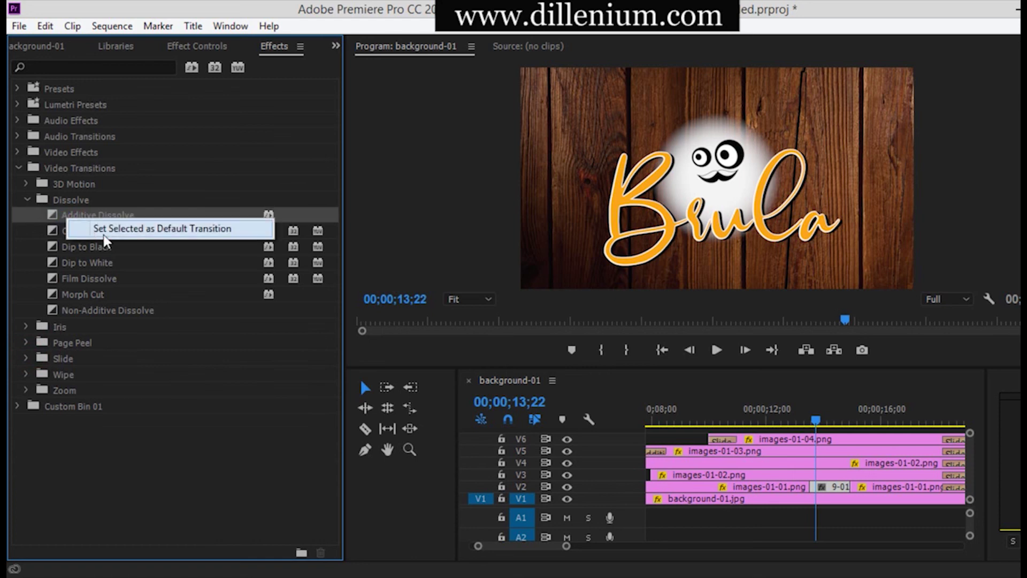
left_click(123, 232)
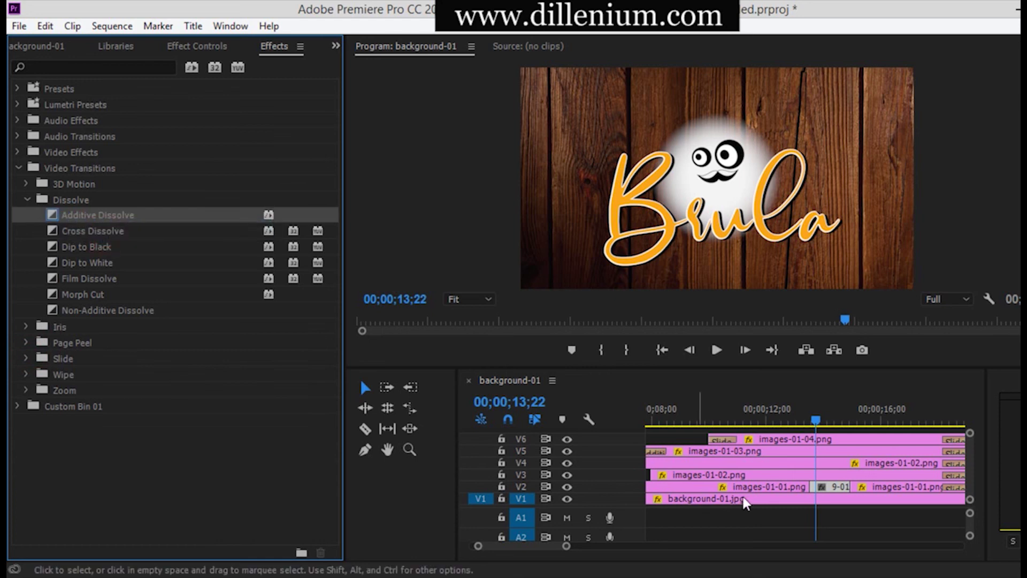
Apply the default transition to both edit points between 9-01.png and the neighbouring images-01-01.png clips on V2
left_click(808, 484)
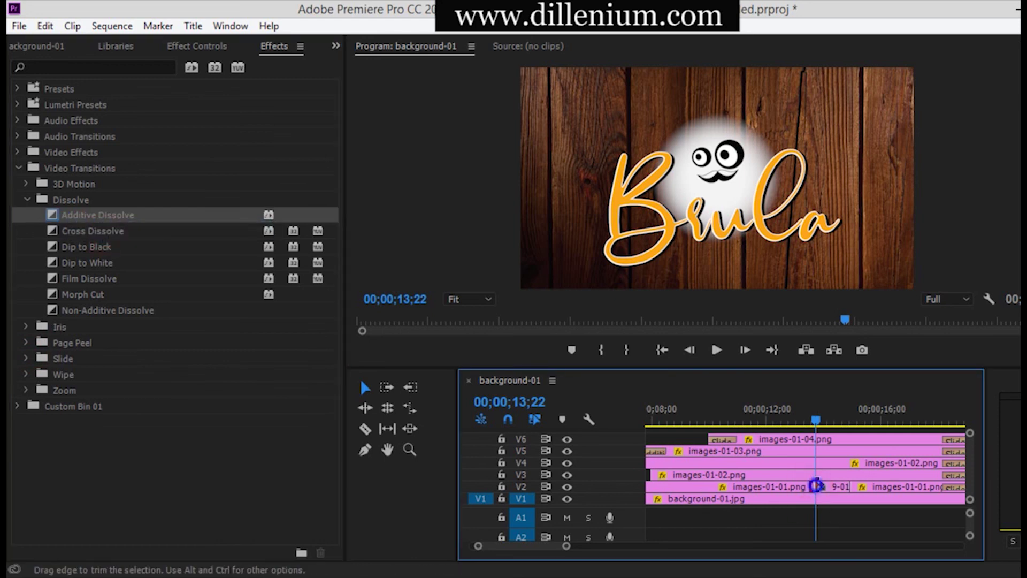
right_click(817, 485)
left_click(853, 453)
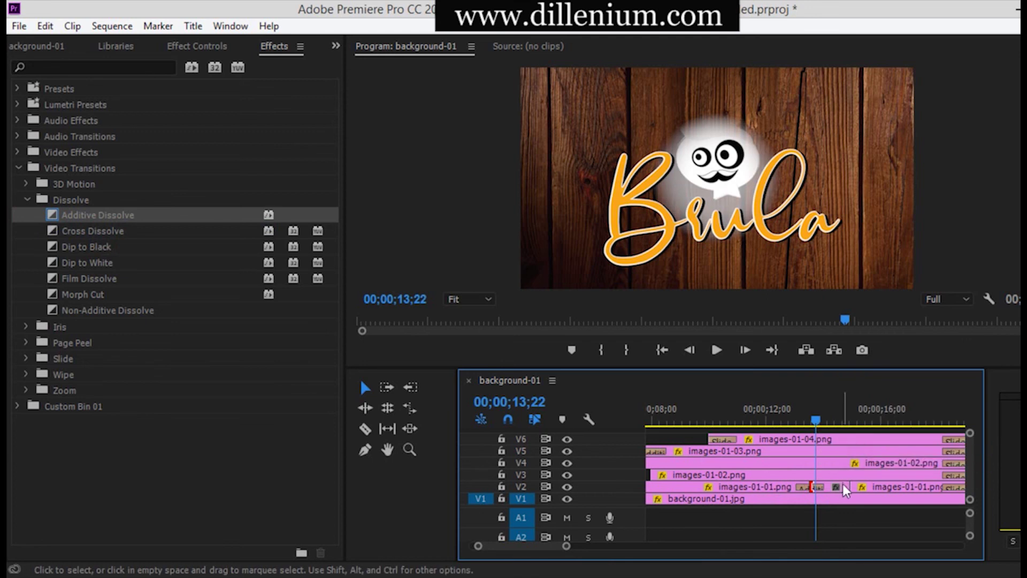
left_click_drag(815, 424, 878, 415)
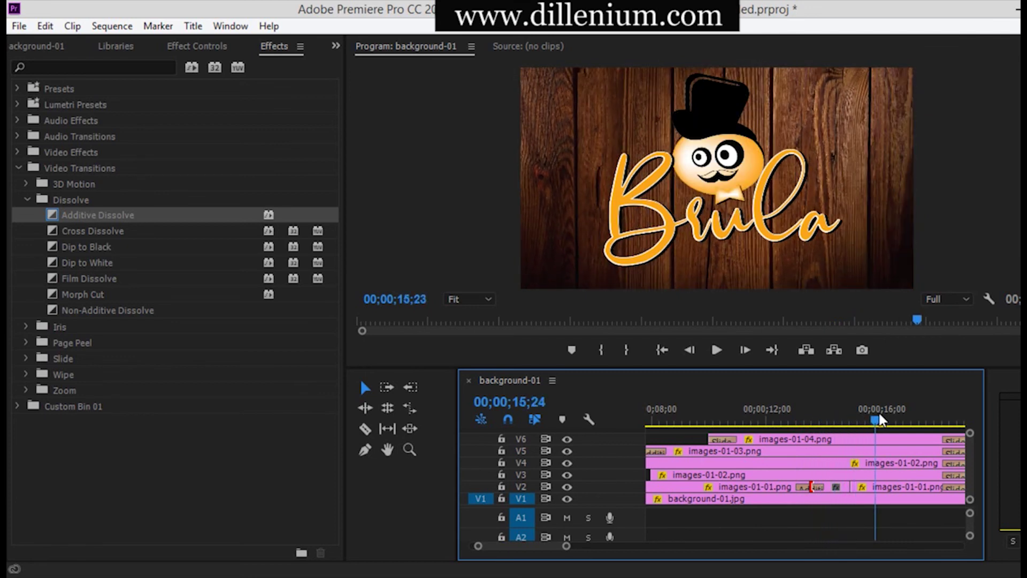
right_click(853, 487)
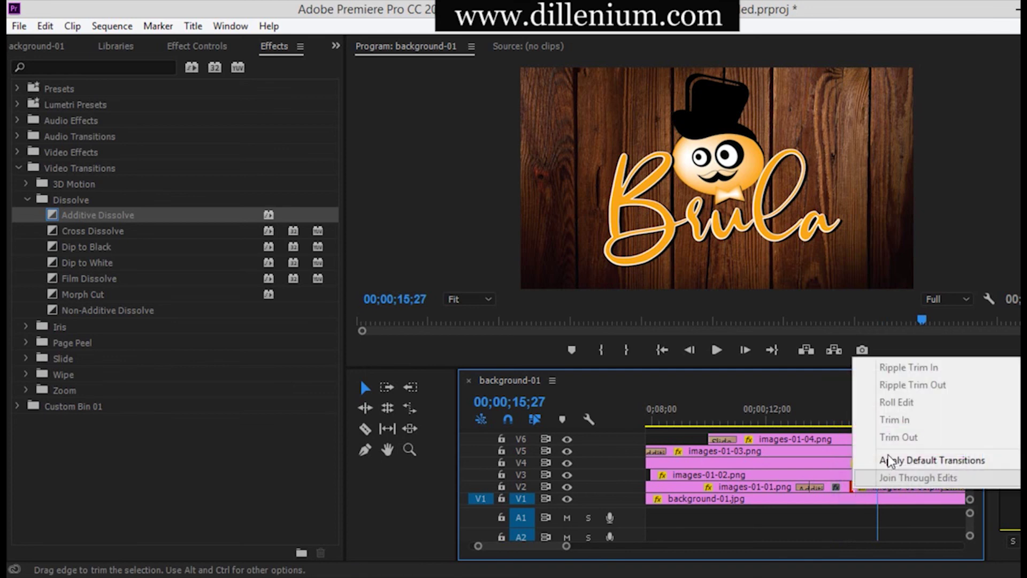
left_click(892, 459)
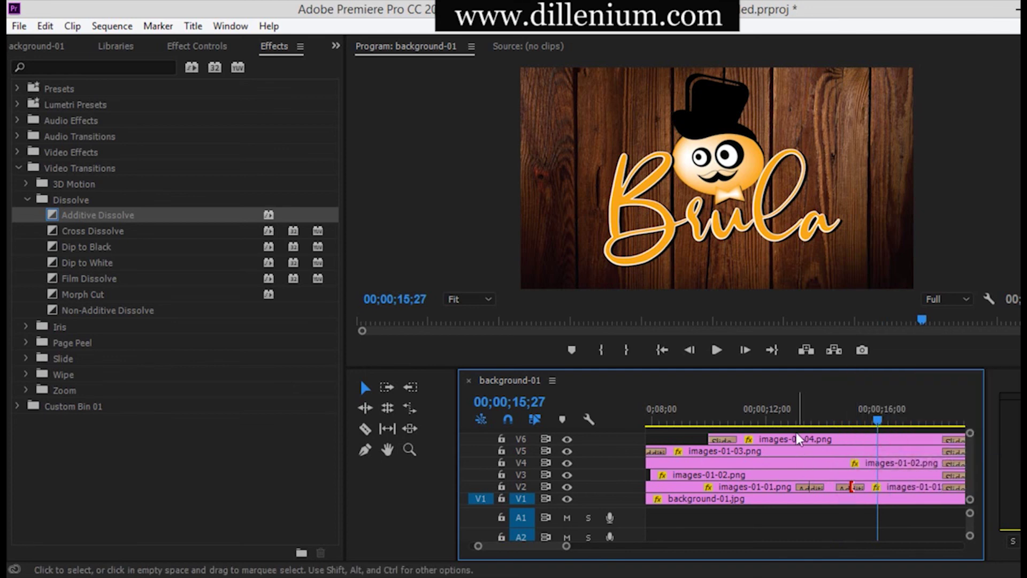
Play the sequence from 00;00;12;22 to its end to review the glow transitions
left_click(788, 416)
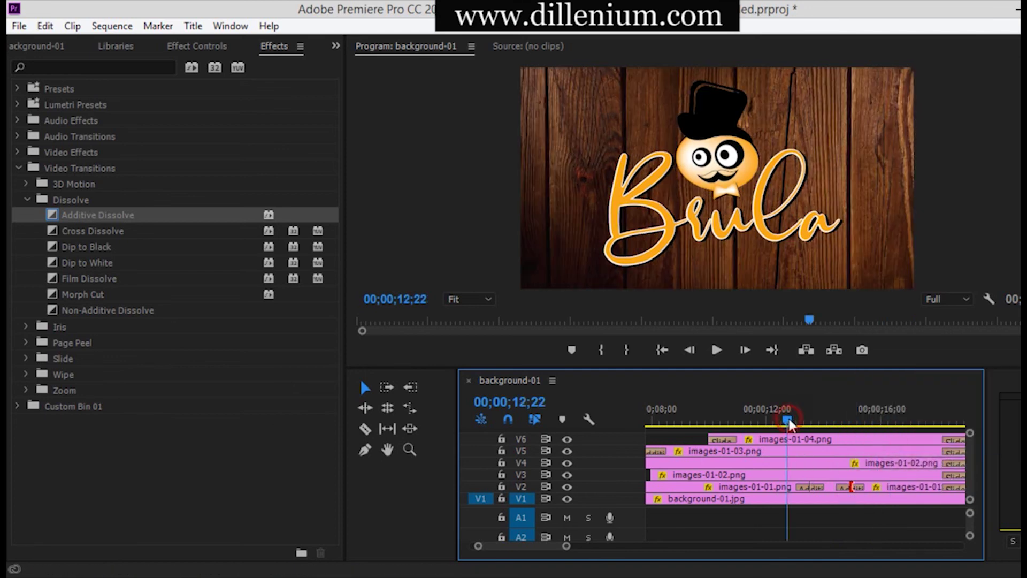
left_click(717, 350)
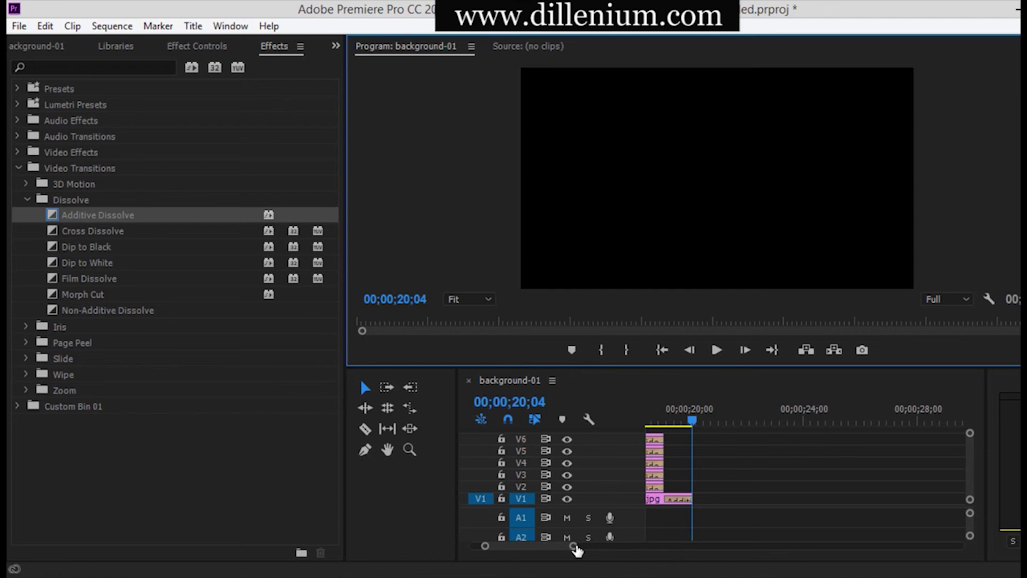
left_click_drag(576, 550, 603, 550)
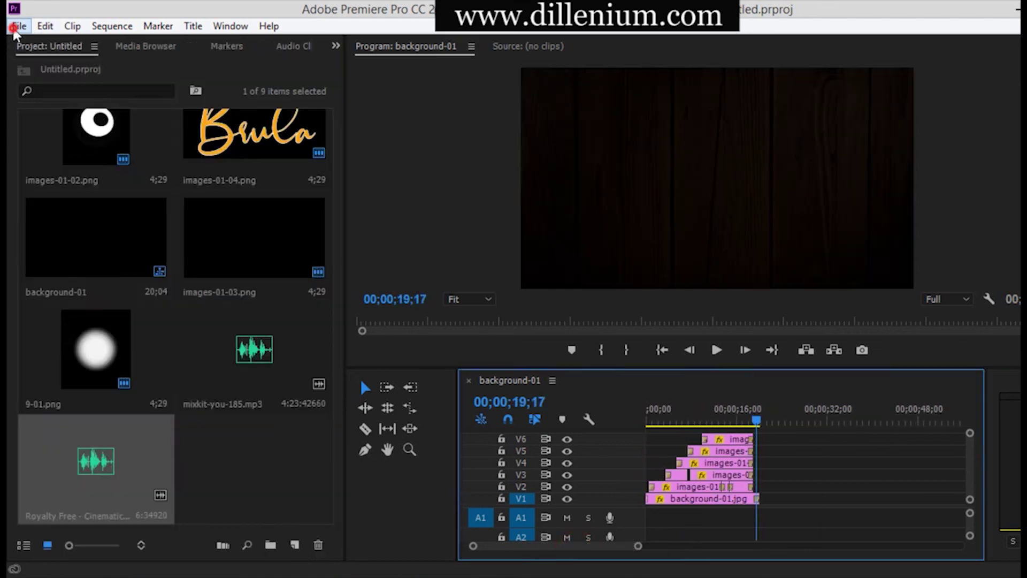
Start a media export of the sequence in H.264 format with the YouTube 1080p HD preset
left_click(15, 28)
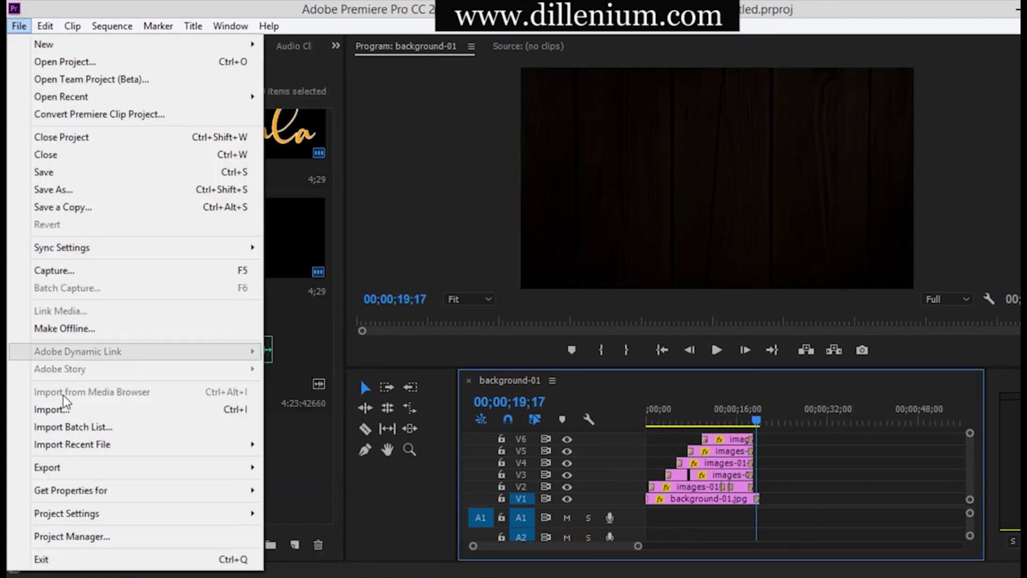
left_click(74, 467)
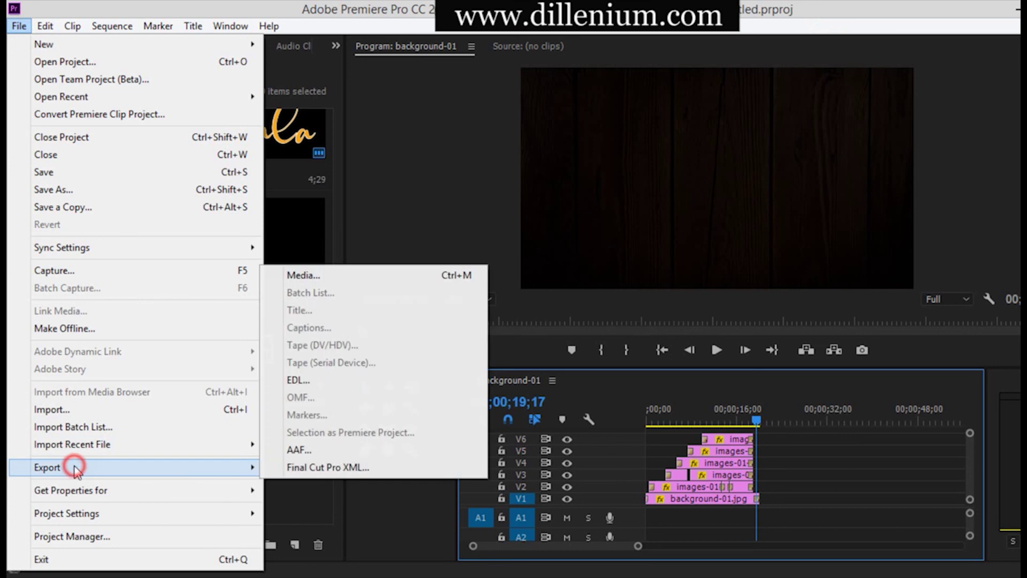
left_click(345, 274)
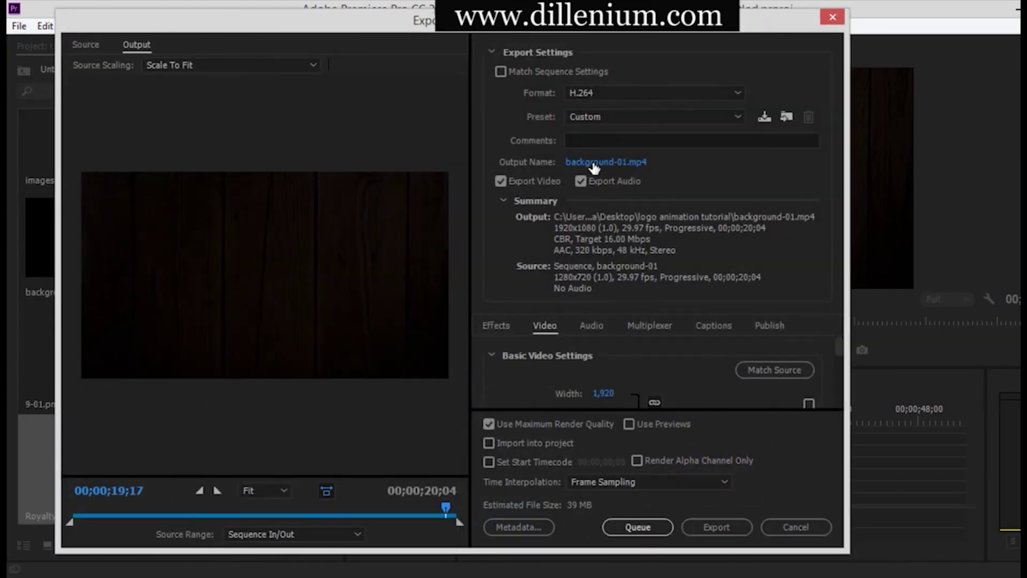
left_click(596, 124)
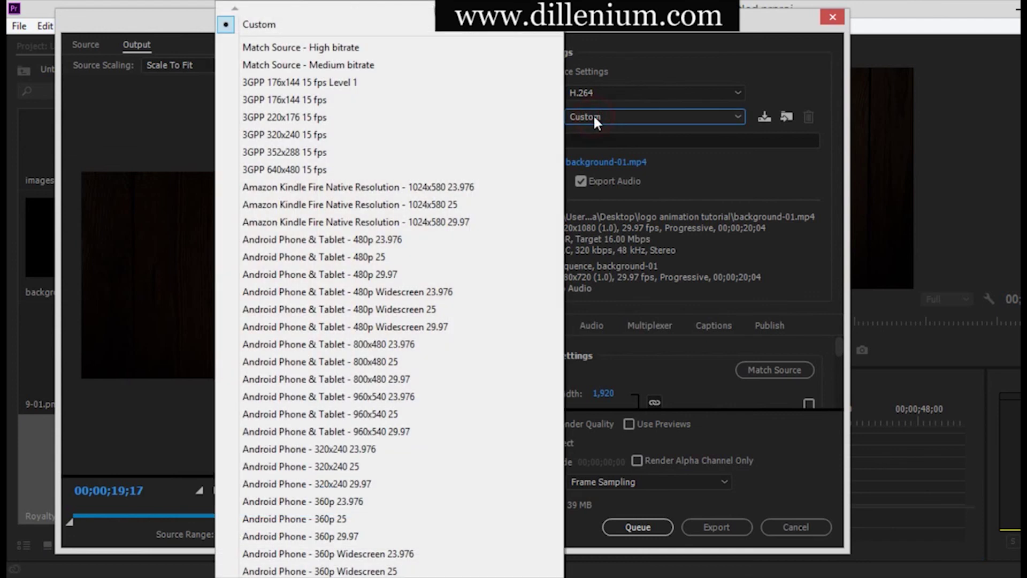
left_click(593, 115)
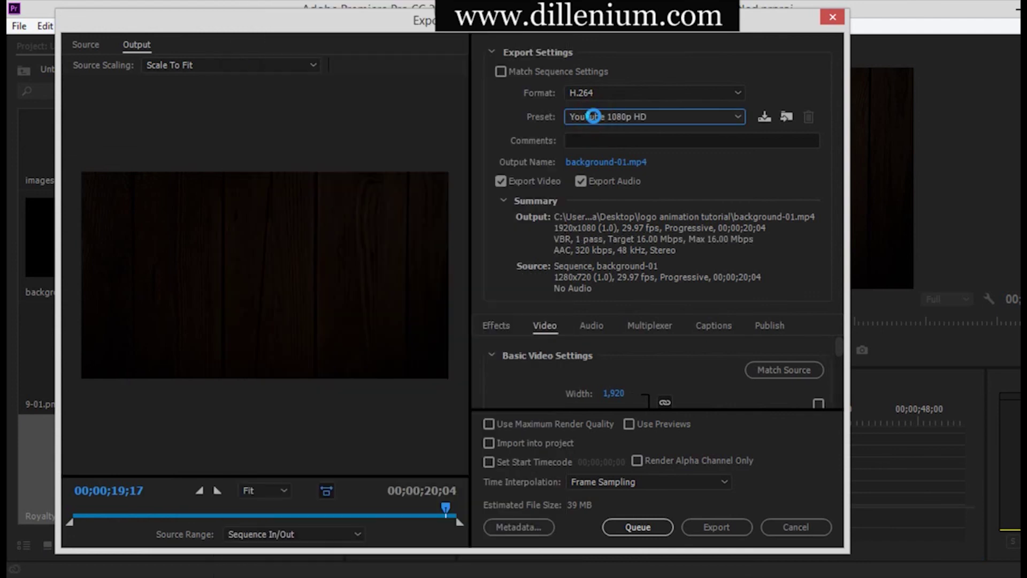
Name the output file logo animation and enable Use Maximum Render Quality and Render at Maximum Depth
left_click(601, 162)
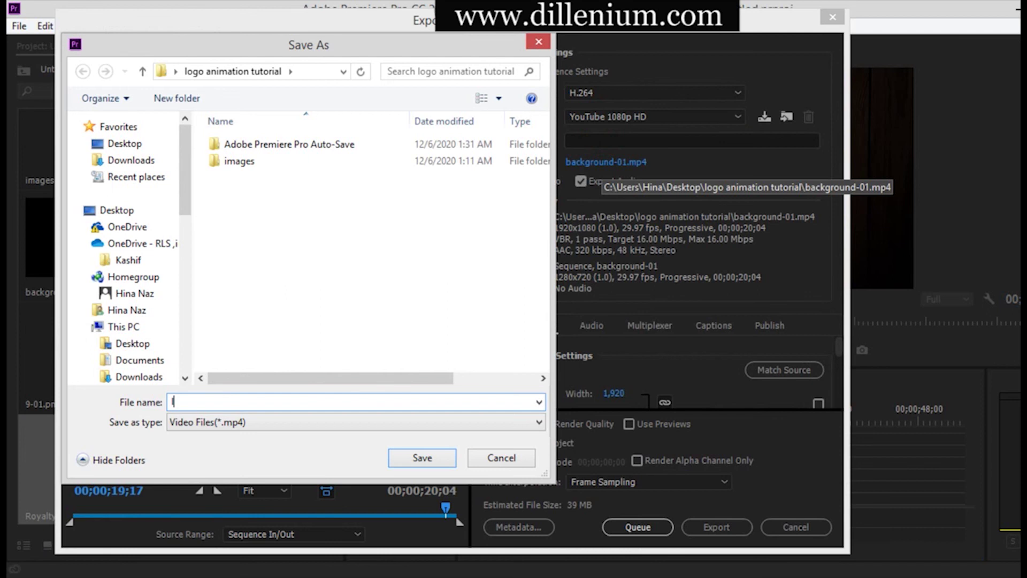
type("logo animation")
key("Return")
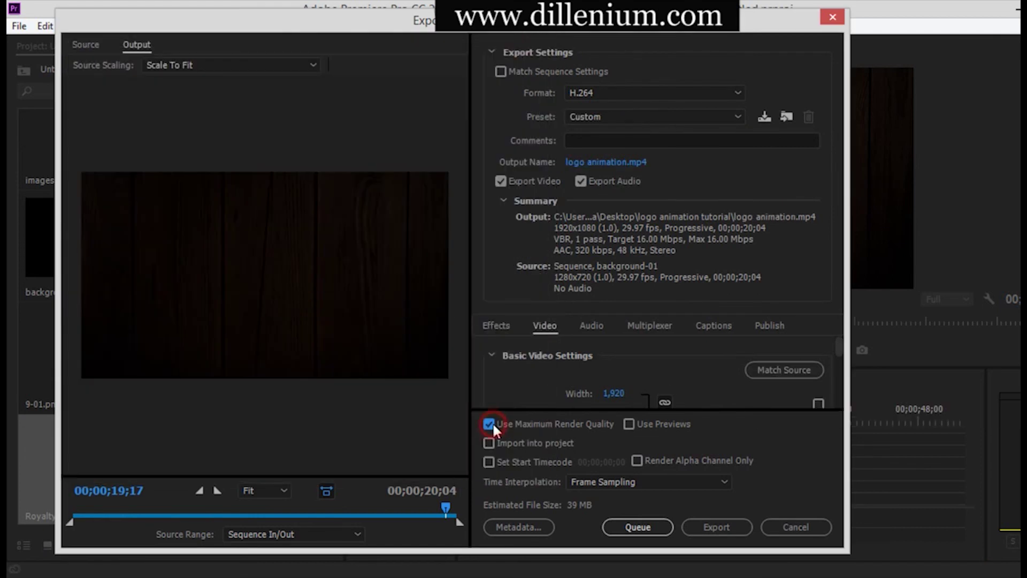
left_click_drag(838, 343, 840, 376)
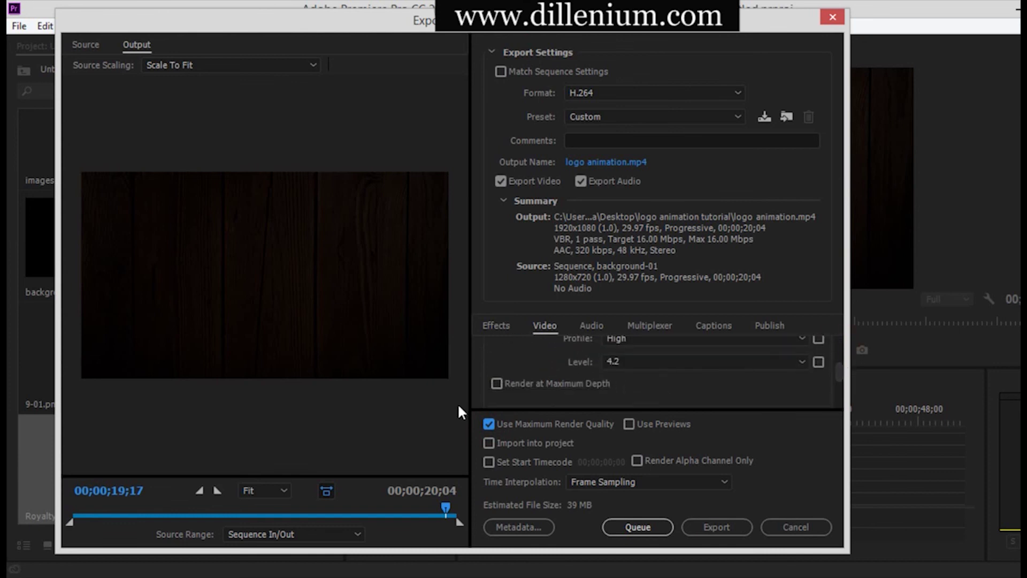
left_click(496, 383)
Set the bitrate encoding to CBR and export the video
left_click_drag(838, 375, 841, 389)
left_click(714, 348)
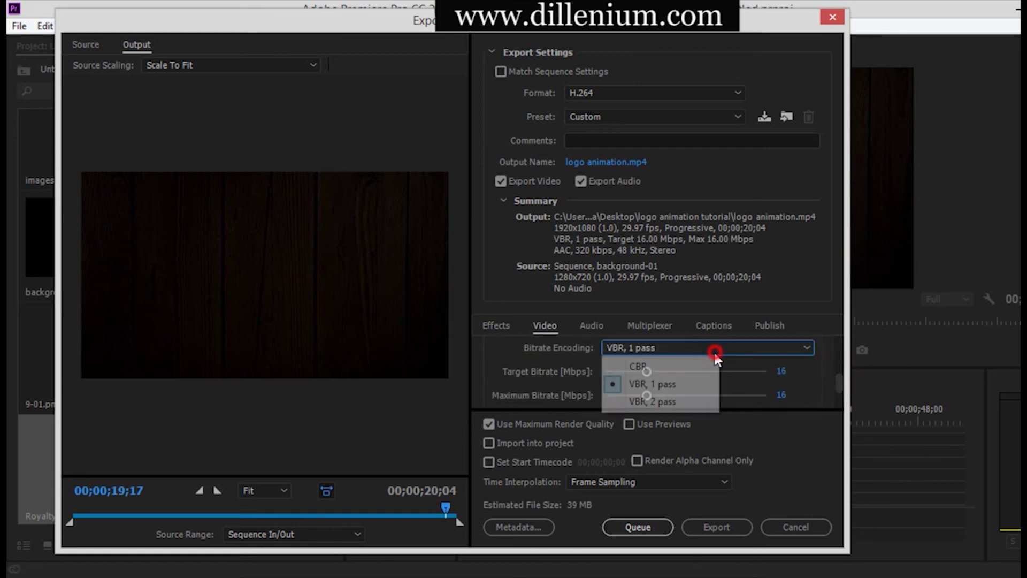
left_click(672, 366)
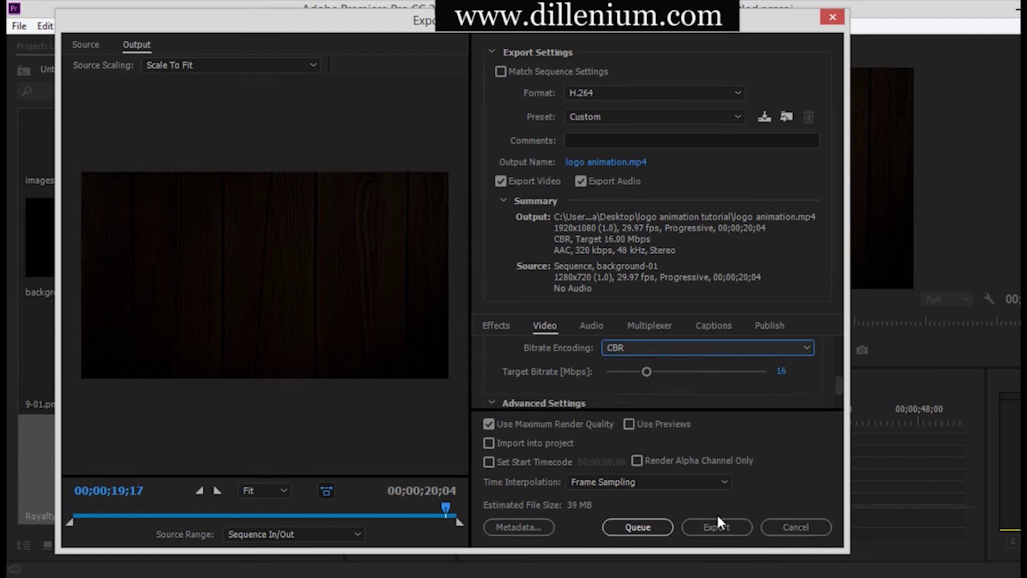
left_click(711, 527)
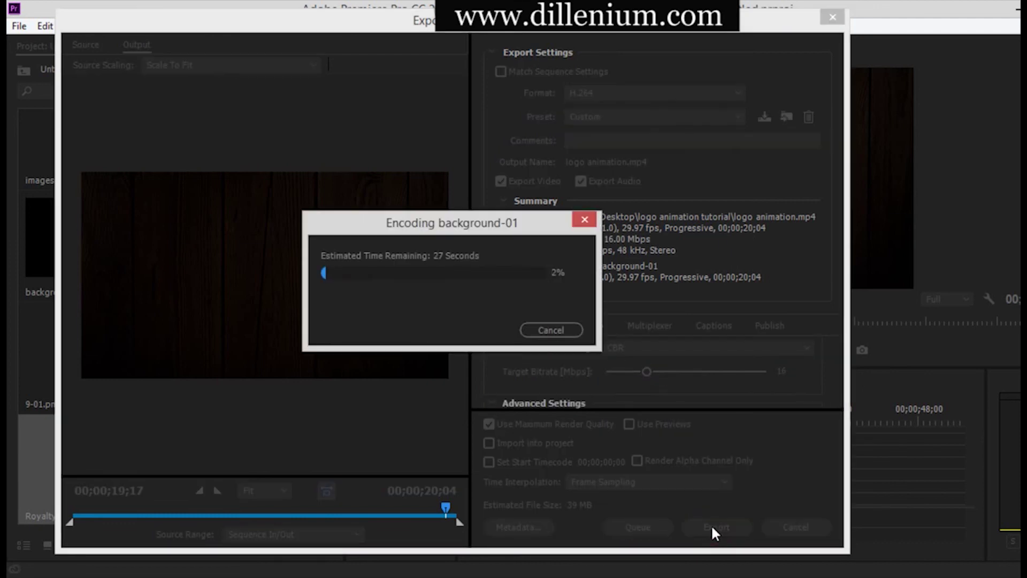